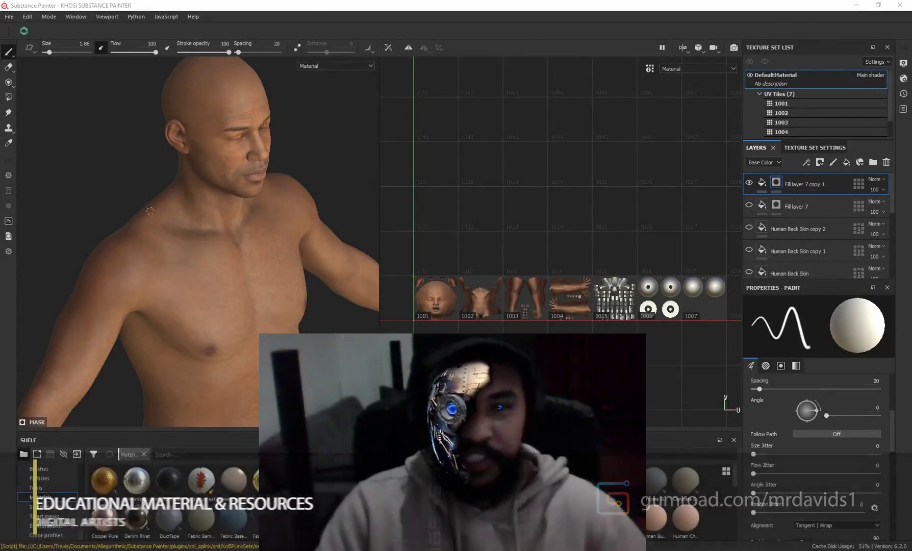
- Turn the figure to a side profile and paint a white stroke down the shoulder and upper arm, redoing the first attempt
{"action": "left_click_drag", "start_coordinate": [116, 193], "coordinate": [153, 188], "text": "alt"}
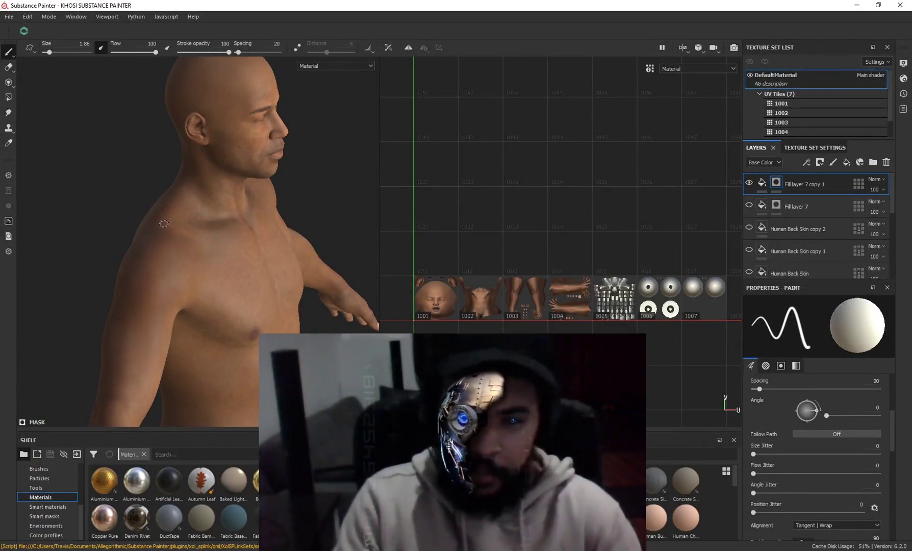
{"action": "left_click_drag", "start_coordinate": [164, 223], "coordinate": [149, 280]}
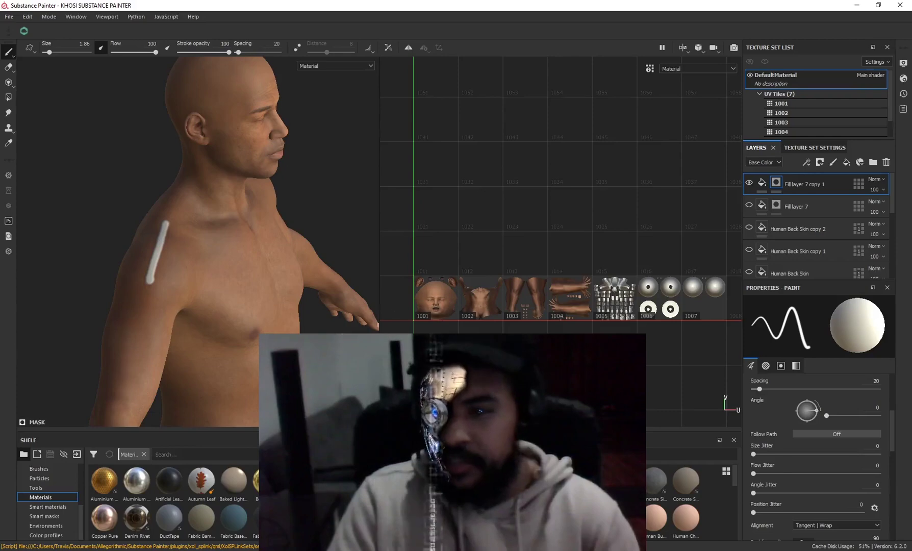
{"action": "left_click_drag", "start_coordinate": [147, 283], "coordinate": [135, 330]}
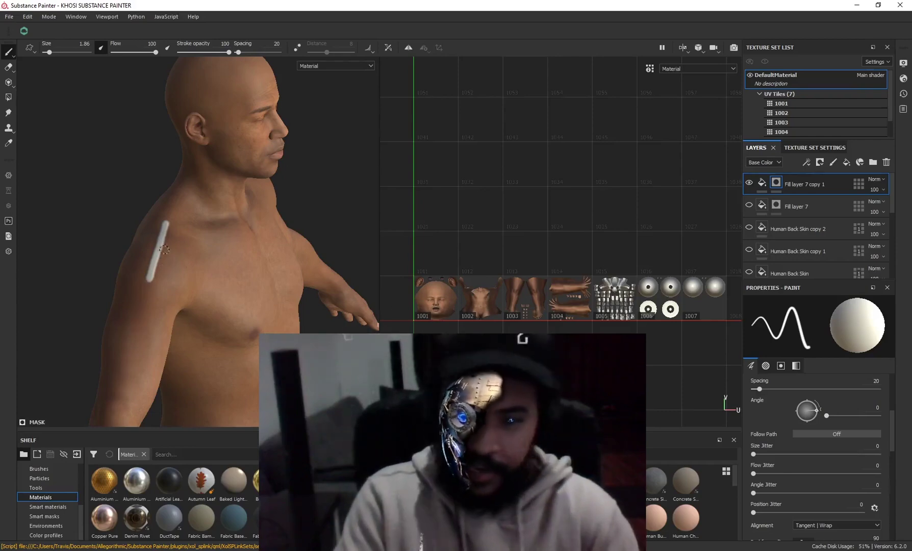
{"action": "key", "text": "ctrl+z"}
{"action": "mouse_move", "coordinate": [166, 220]}
{"action": "left_mouse_down"}
{"action": "mouse_move", "coordinate": [142, 351]}
{"action": "mouse_move", "coordinate": [130, 269]}
{"action": "mouse_move", "coordinate": [137, 255]}
{"action": "left_mouse_up"}
- Resize the brush and paint broad white strokes across the shoulder
{"action": "key", "text": "bracketright"}
{"action": "key", "text": "bracketleft"}
{"action": "mouse_move", "coordinate": [163, 312]}
{"action": "left_mouse_down"}
{"action": "mouse_move", "coordinate": [204, 235]}
{"action": "mouse_move", "coordinate": [224, 108]}
{"action": "mouse_move", "coordinate": [244, 176]}
{"action": "mouse_move", "coordinate": [234, 237]}
{"action": "mouse_move", "coordinate": [256, 262]}
{"action": "mouse_move", "coordinate": [258, 291]}
{"action": "left_mouse_up"}
{"action": "key", "text": "bracketleft"}
{"action": "key", "text": "bracketright"}
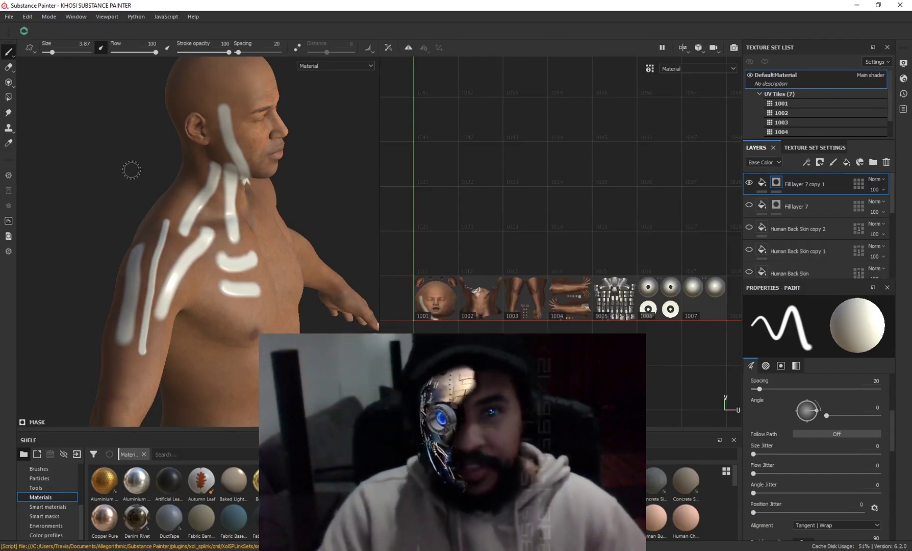
{"action": "left_click_drag", "start_coordinate": [125, 170], "coordinate": [79, 154], "text": "alt"}
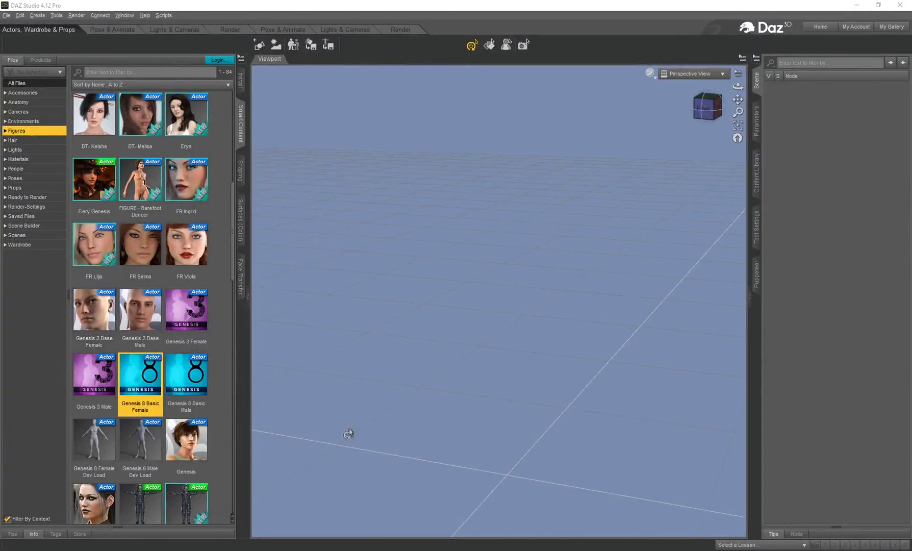
{"action": "left_click", "coordinate": [123, 15]}
{"action": "mouse_move", "coordinate": [153, 45]}
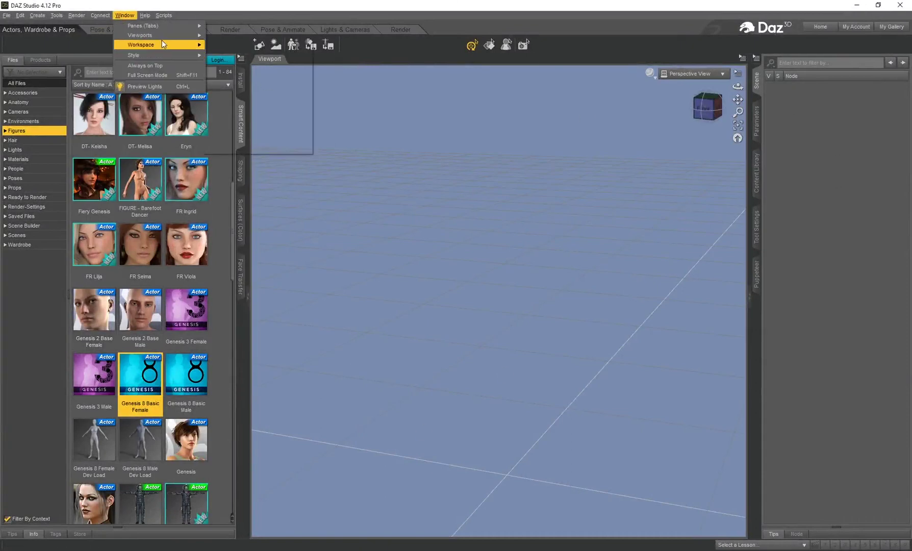
{"action": "left_click", "coordinate": [230, 45]}
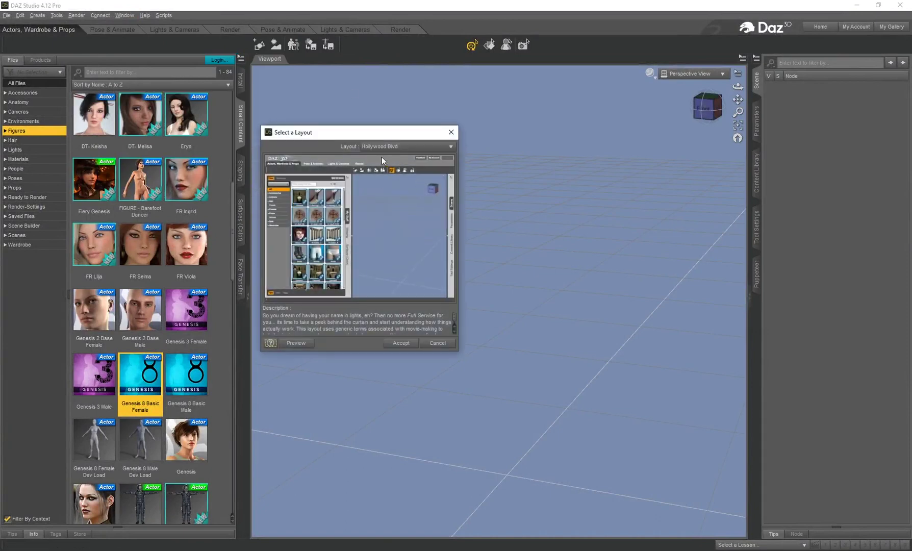
{"action": "left_click", "coordinate": [450, 132]}
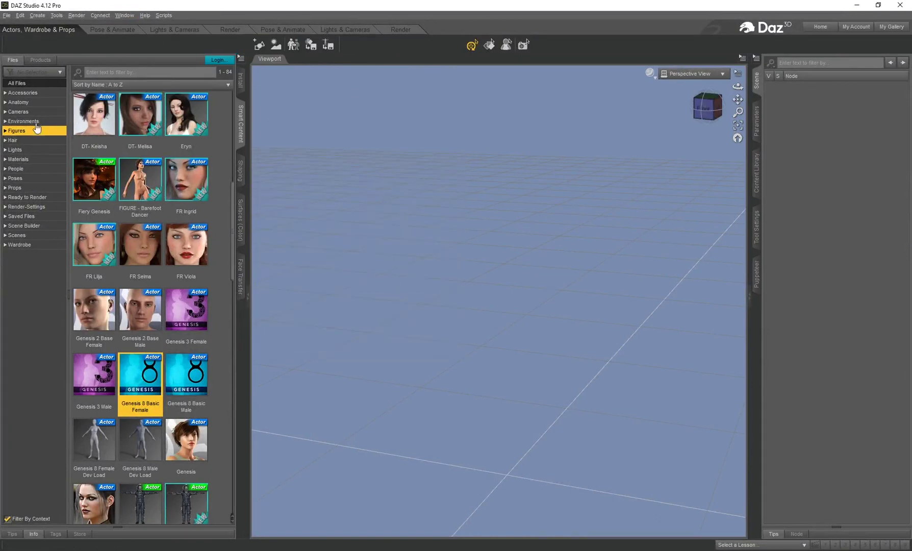
{"action": "scroll", "coordinate": [167, 261], "scroll_direction": "down", "scroll_amount": 3}
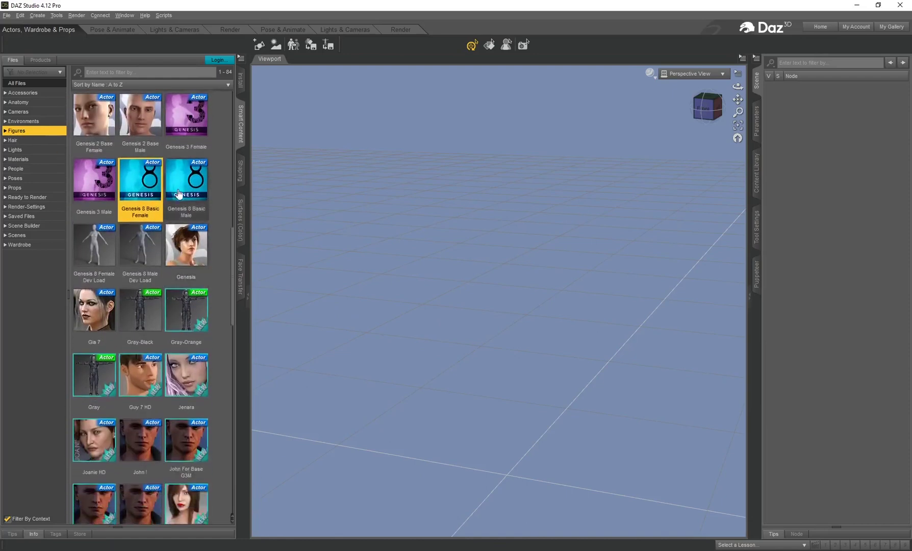
{"action": "scroll", "coordinate": [199, 312], "scroll_direction": "up", "scroll_amount": 3}
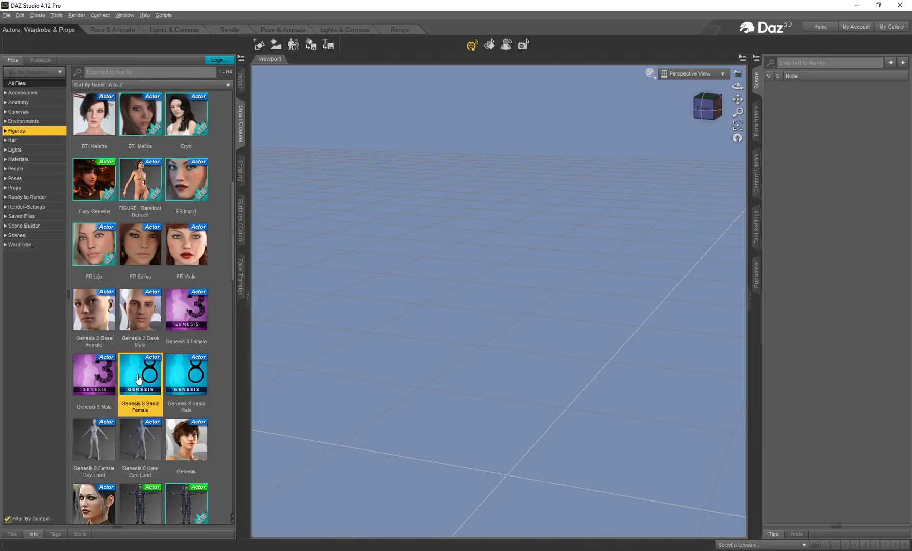
{"action": "left_click", "coordinate": [123, 550]}
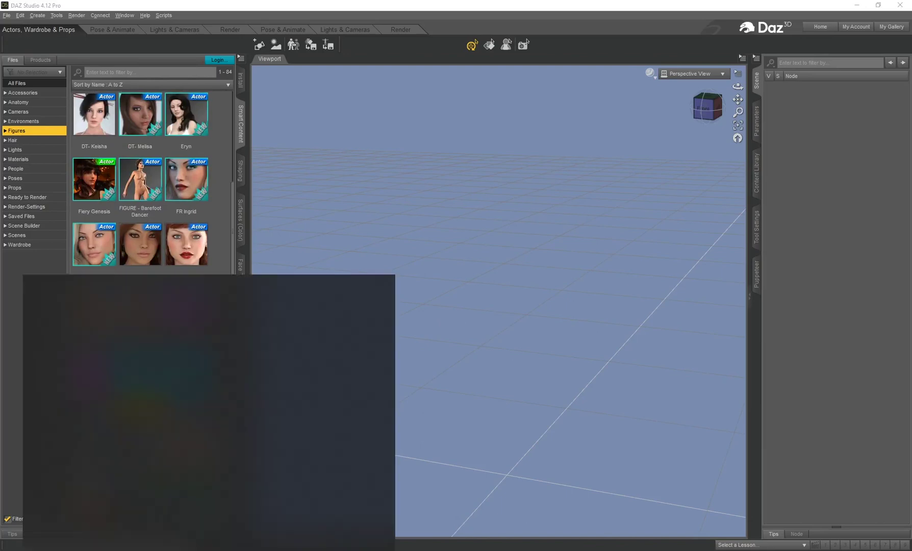
{"action": "type", "text": "insta"}
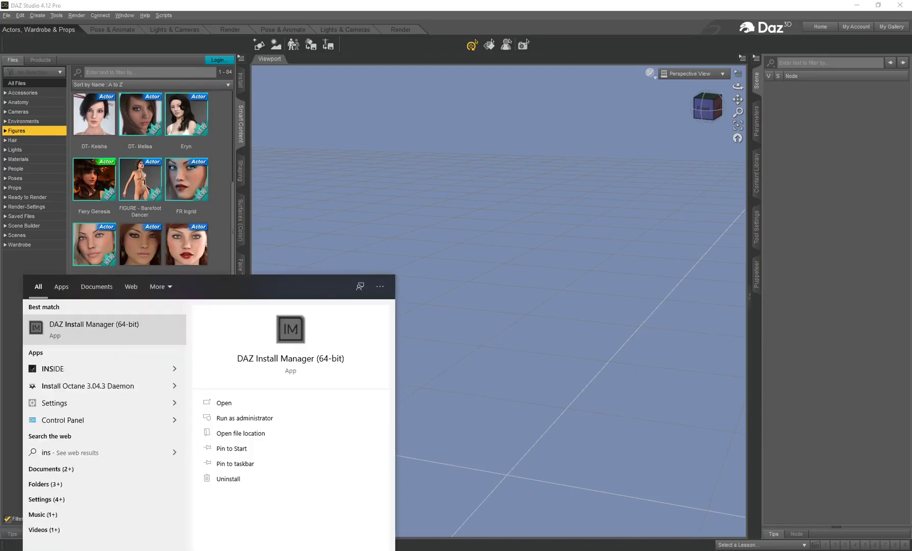
{"action": "left_click", "coordinate": [95, 329]}
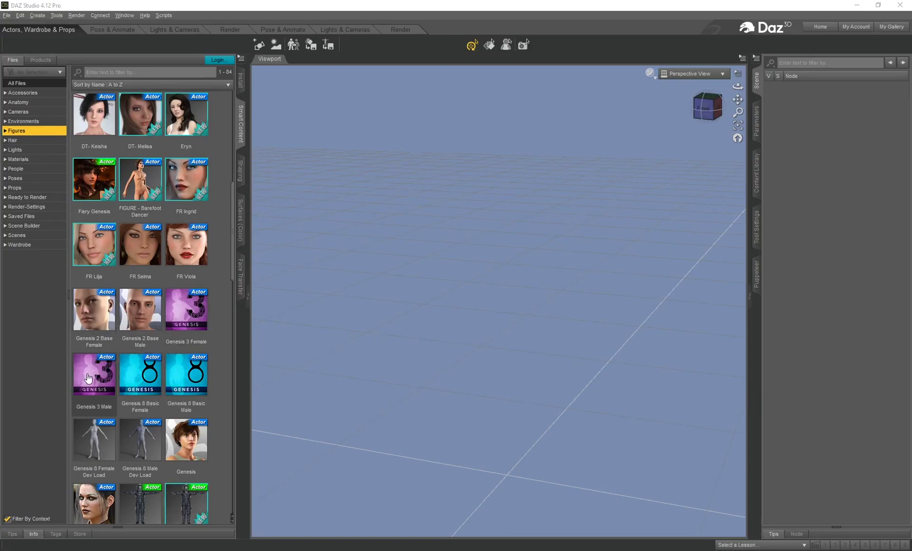
- Add the Genesis 3 Male figure from the Smart Content Figures tiles to the scene
{"action": "double_click", "coordinate": [95, 373]}
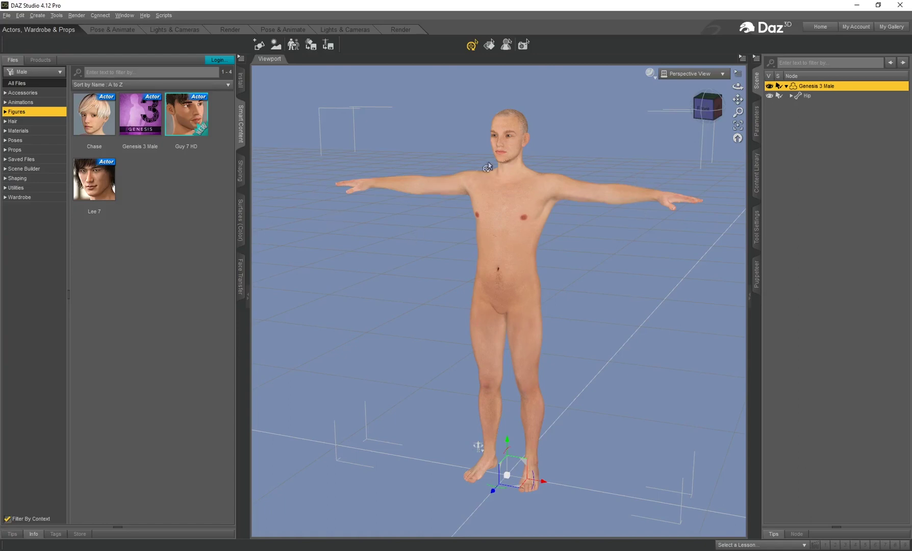
- Start an export and create a DAZ TUT folder on the Desktop
{"action": "left_click", "coordinate": [6, 15]}
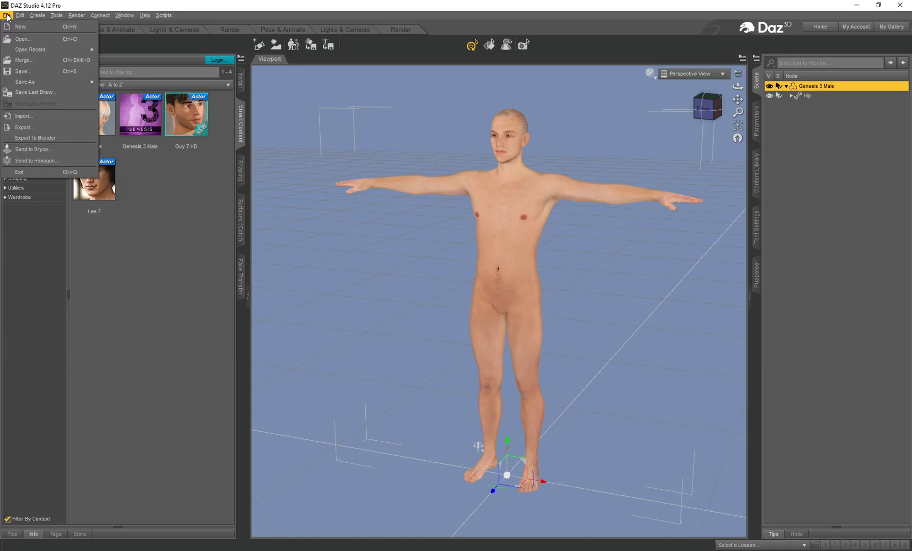
{"action": "left_click", "coordinate": [37, 130]}
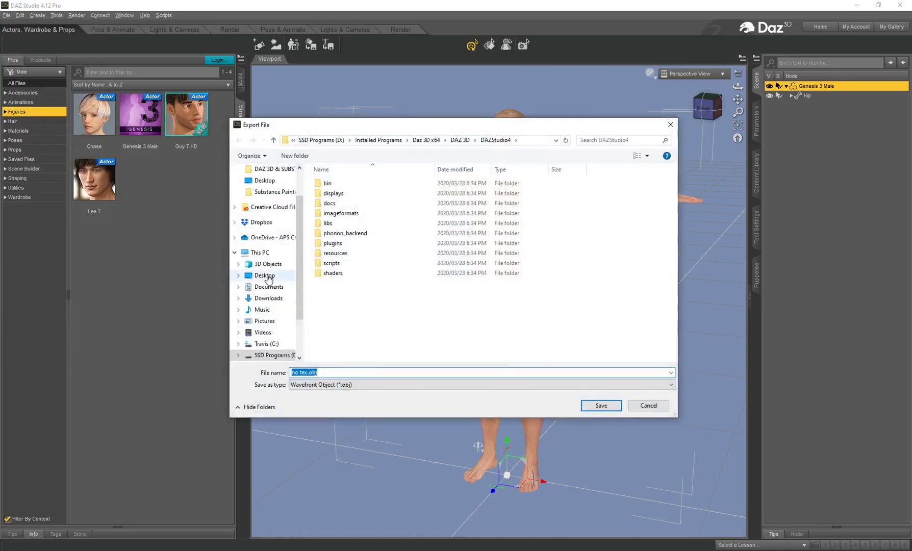
{"action": "left_click", "coordinate": [264, 275]}
{"action": "right_click", "coordinate": [356, 315]}
{"action": "mouse_move", "coordinate": [429, 416]}
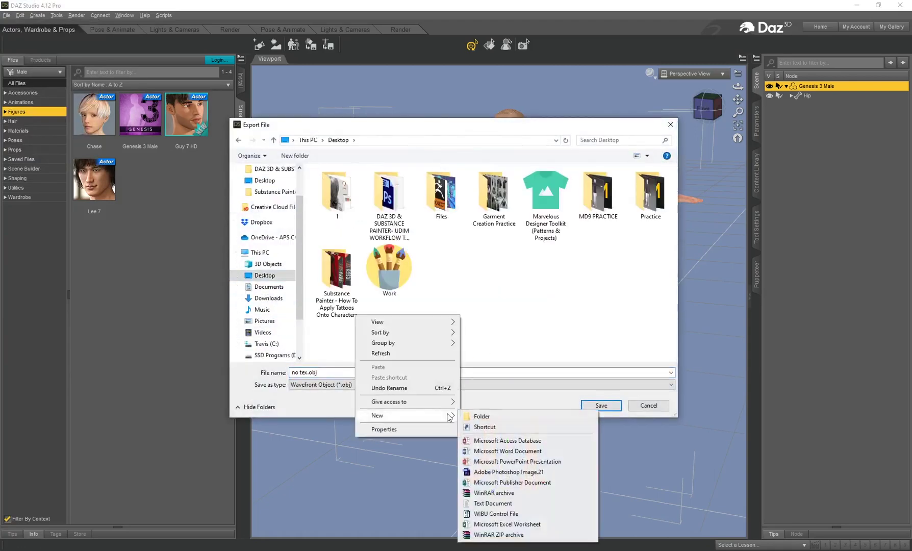
{"action": "left_click", "coordinate": [482, 416]}
{"action": "type", "text": "DAZ TUT"}
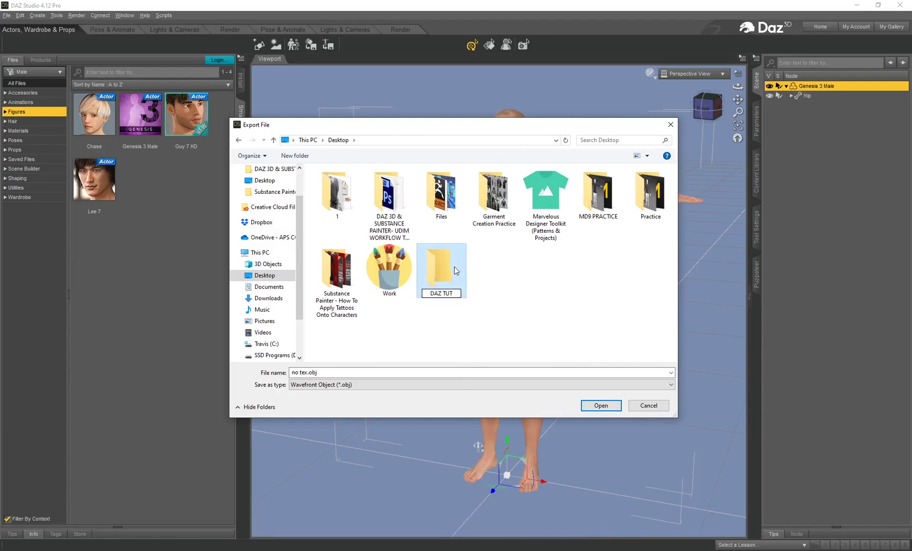
{"action": "key", "text": "Return"}
- Create 'No texture' and 'Texture' subfolders inside DAZ TUT
{"action": "double_click", "coordinate": [447, 266]}
{"action": "right_click", "coordinate": [367, 238]}
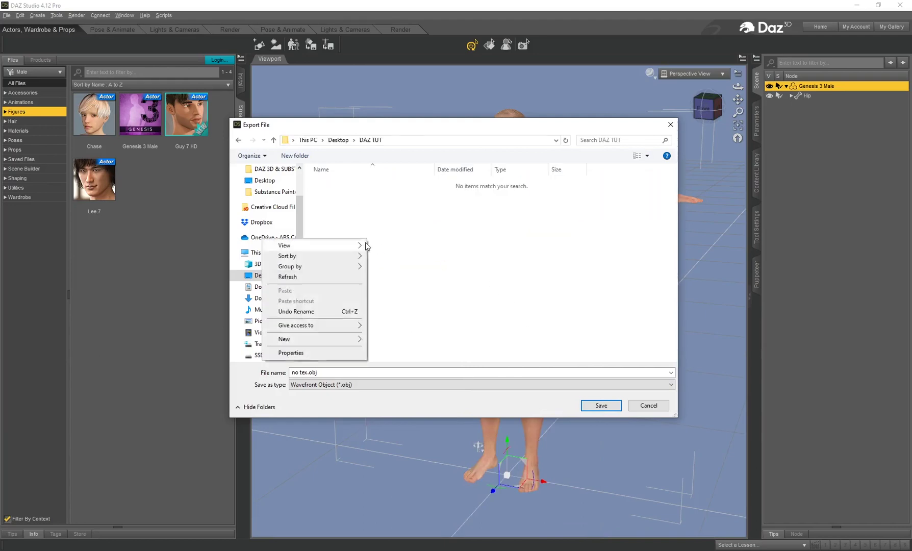
{"action": "mouse_move", "coordinate": [348, 338]}
{"action": "left_click", "coordinate": [391, 340]}
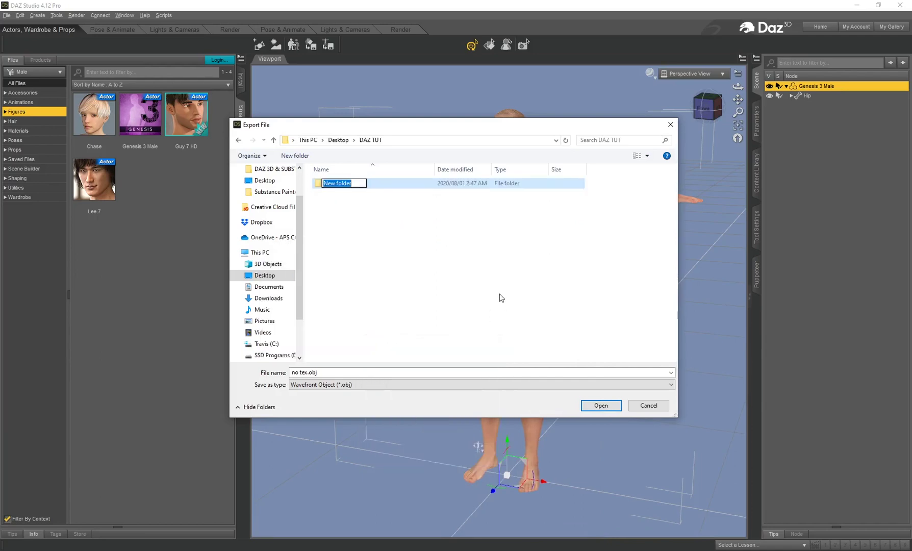
{"action": "type", "text": "No texture"}
{"action": "right_click", "coordinate": [367, 222]}
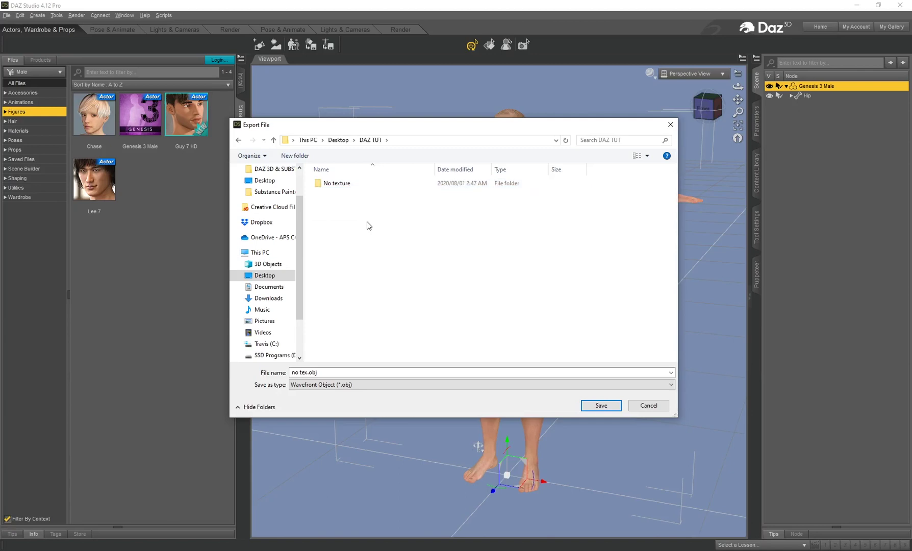
{"action": "mouse_move", "coordinate": [352, 323]}
{"action": "left_click", "coordinate": [420, 321]}
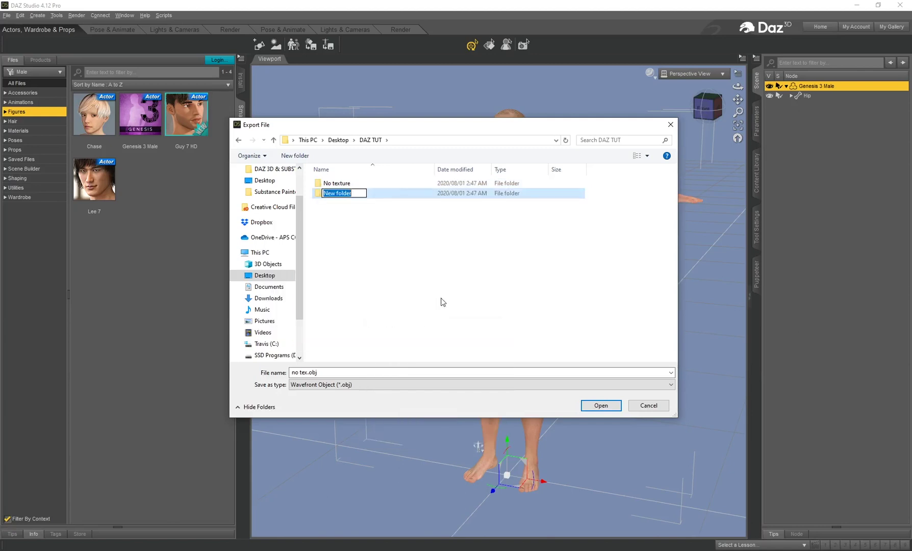
{"action": "type", "text": "Texture"}
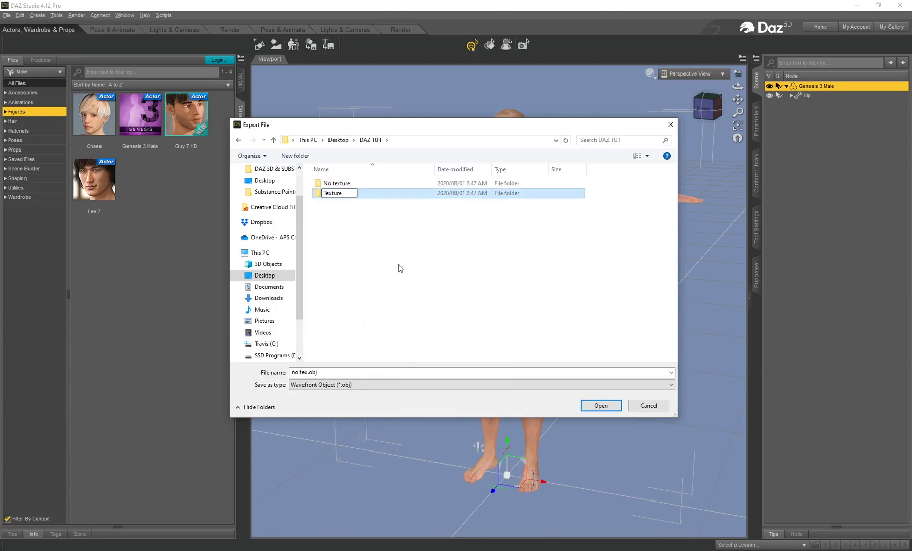
{"action": "key", "text": "Return"}
- Save no tex.obj into the No texture folder, with unused vertices kept, and accept the options
{"action": "left_click", "coordinate": [338, 195]}
{"action": "double_click", "coordinate": [336, 193]}
{"action": "left_click", "coordinate": [305, 372]}
{"action": "left_click", "coordinate": [301, 372]}
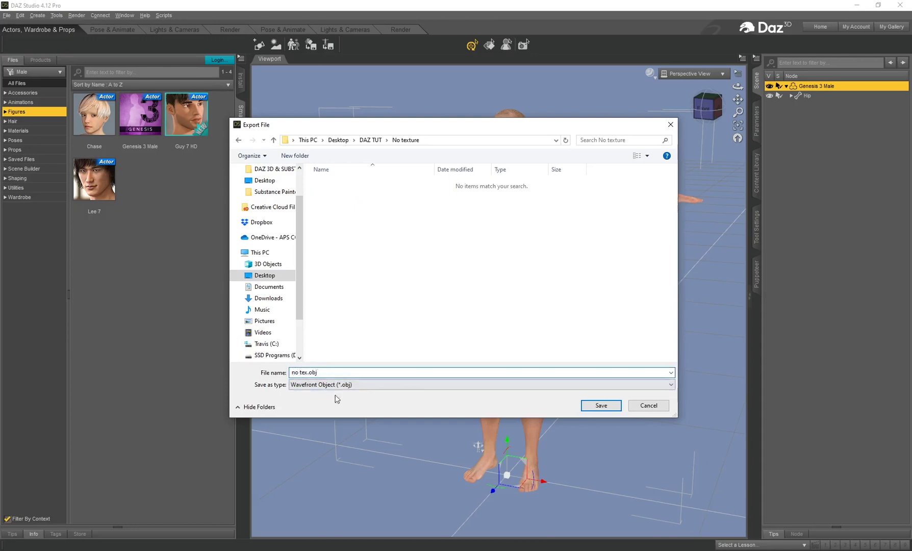
{"action": "left_click", "coordinate": [596, 405]}
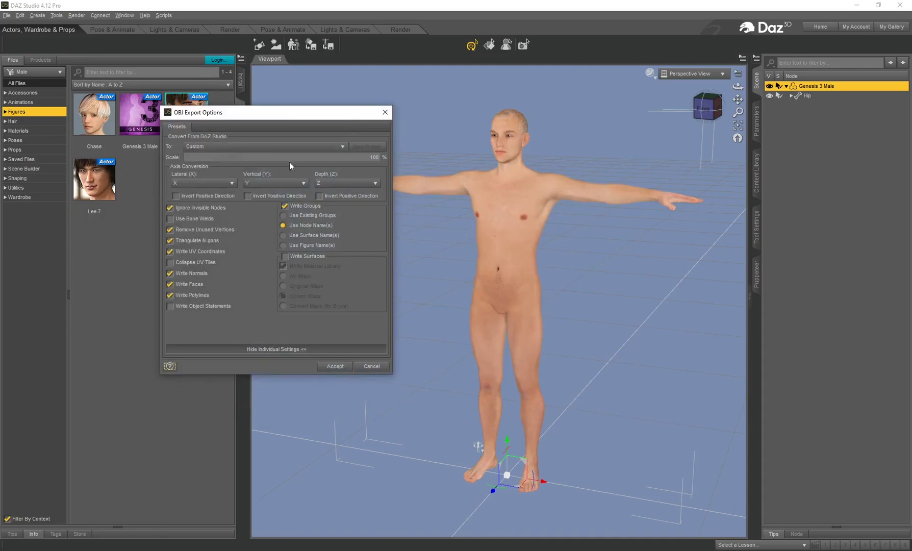
{"action": "left_click_drag", "start_coordinate": [261, 113], "coordinate": [352, 162]}
{"action": "left_click", "coordinate": [306, 277]}
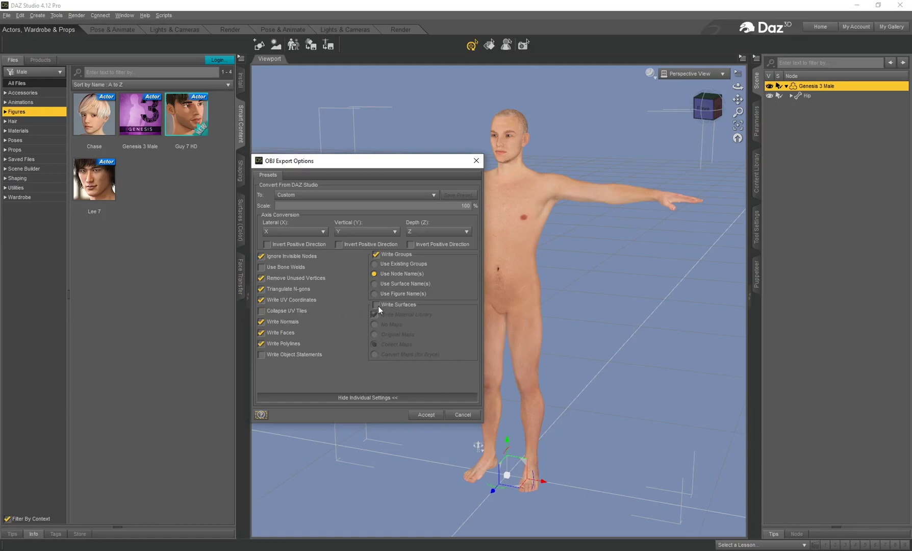
{"action": "left_click", "coordinate": [426, 415]}
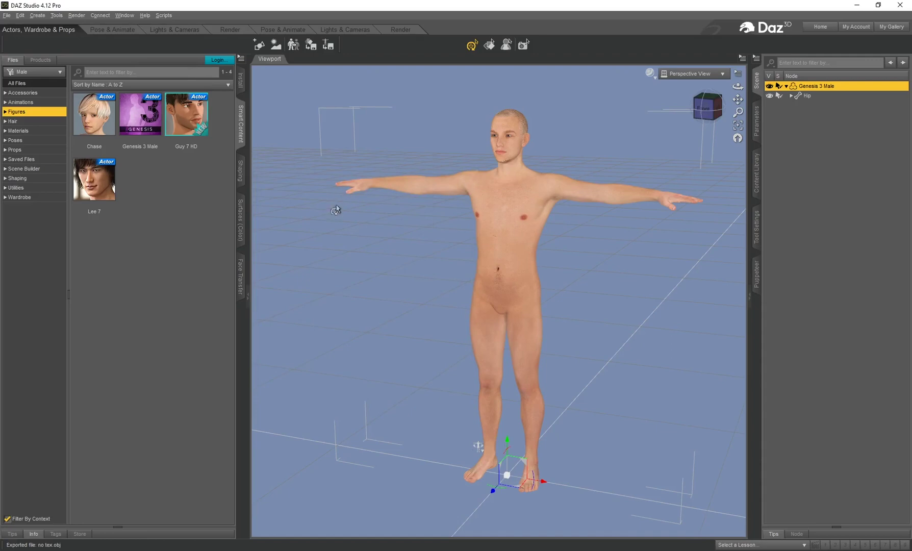
- Export a second OBJ into DAZ TUT's Texture folder with Write Surfaces on and maps collected
{"action": "left_click", "coordinate": [7, 15]}
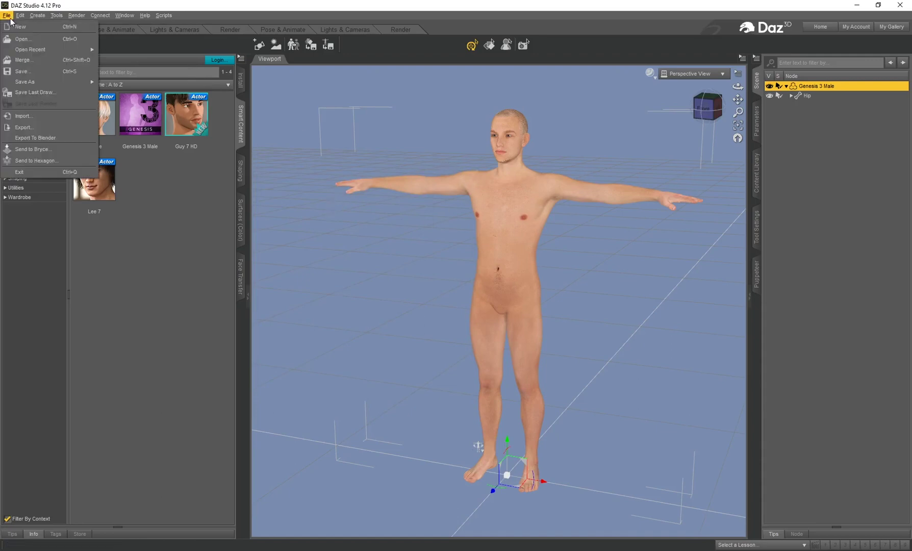
{"action": "left_click", "coordinate": [39, 127]}
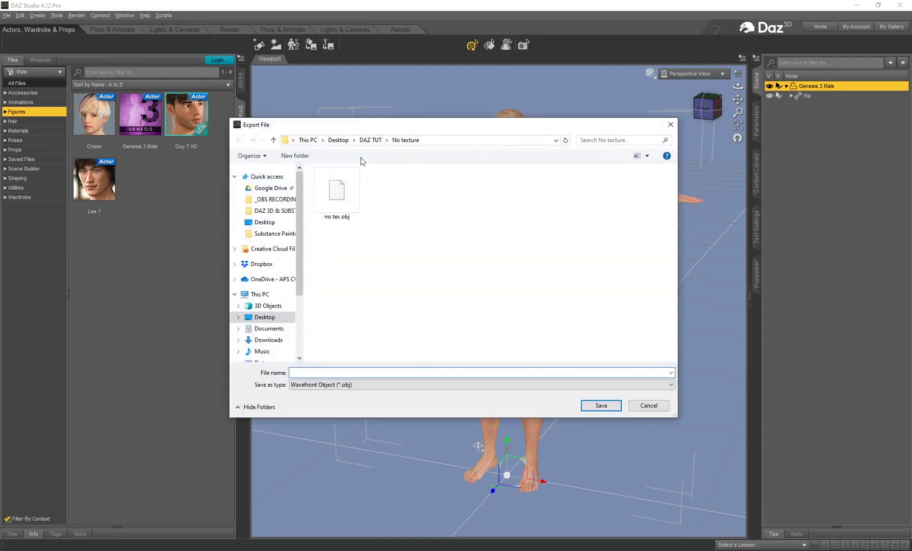
{"action": "left_click", "coordinate": [374, 142]}
{"action": "double_click", "coordinate": [332, 193]}
{"action": "left_click", "coordinate": [325, 372]}
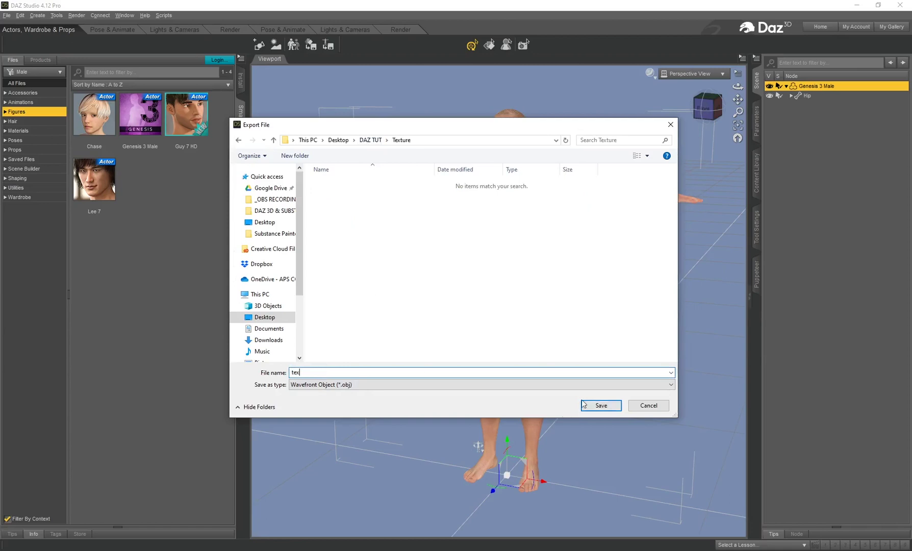
{"action": "left_click", "coordinate": [601, 404]}
{"action": "left_click", "coordinate": [268, 303]}
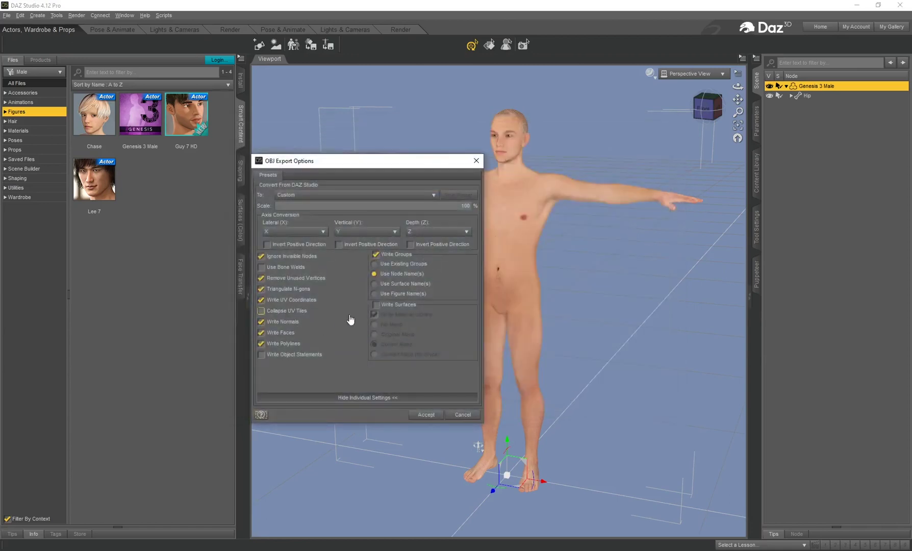
{"action": "left_click", "coordinate": [375, 304]}
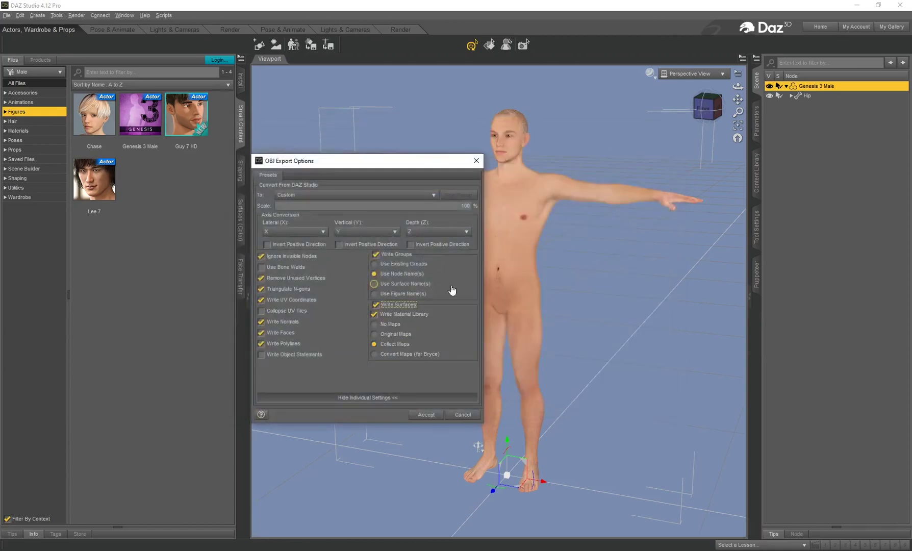
{"action": "left_click", "coordinate": [423, 414]}
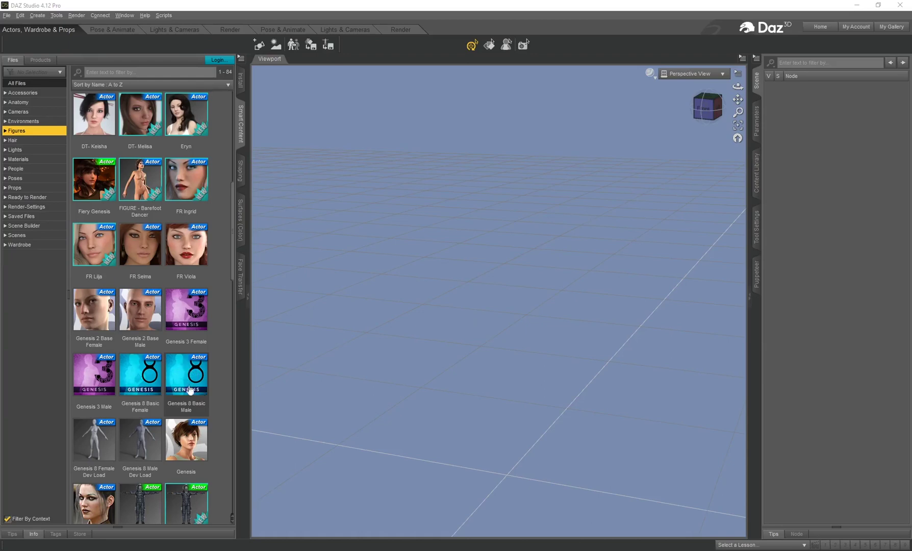
- Load Genesis 8 Basic Male and expand its Scene node to select the Genesis 8 Male Eyelashes
{"action": "double_click", "coordinate": [192, 375]}
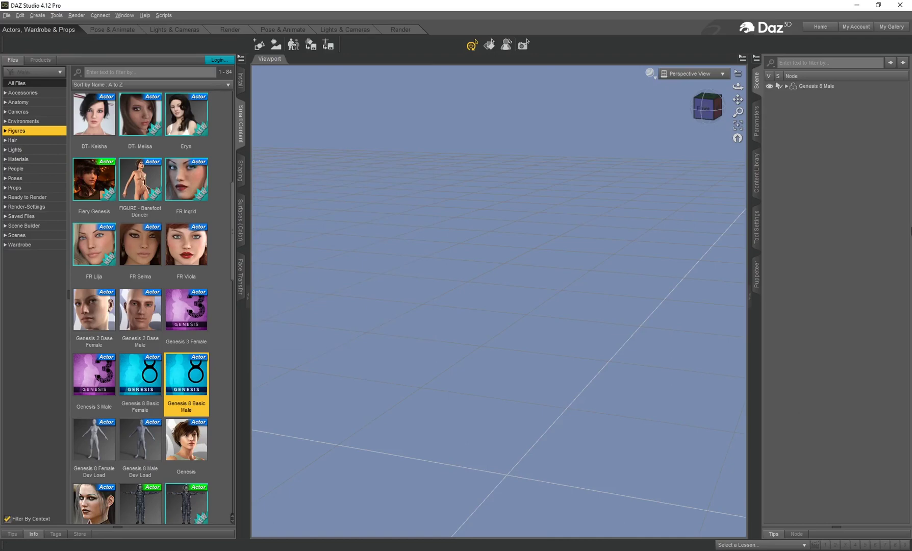
{"action": "left_click", "coordinate": [786, 85]}
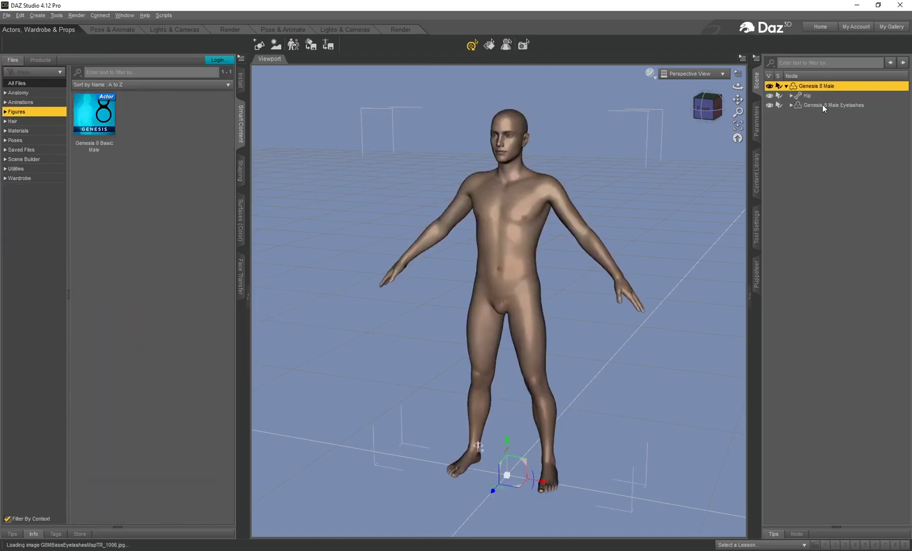
{"action": "scroll", "coordinate": [602, 168], "scroll_direction": "up", "scroll_amount": 2}
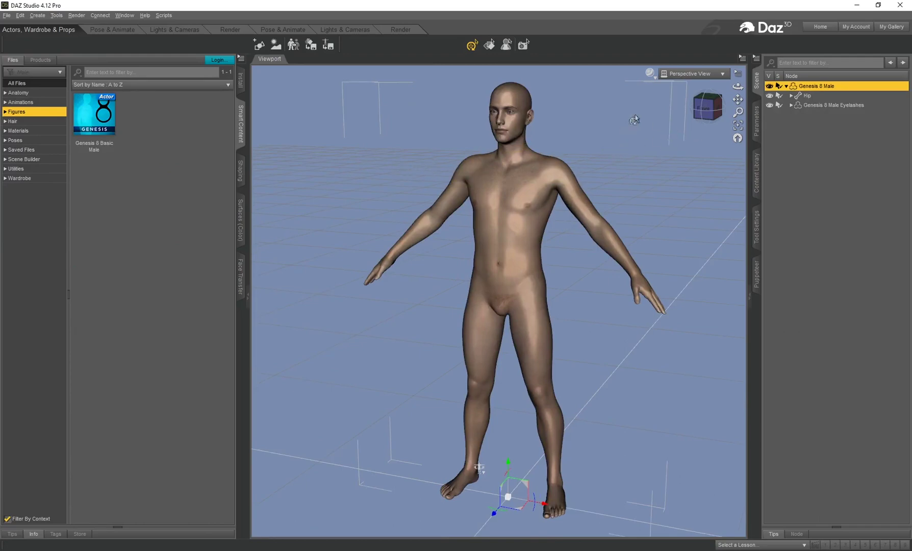
{"action": "scroll", "coordinate": [561, 128], "scroll_direction": "down", "scroll_amount": 1}
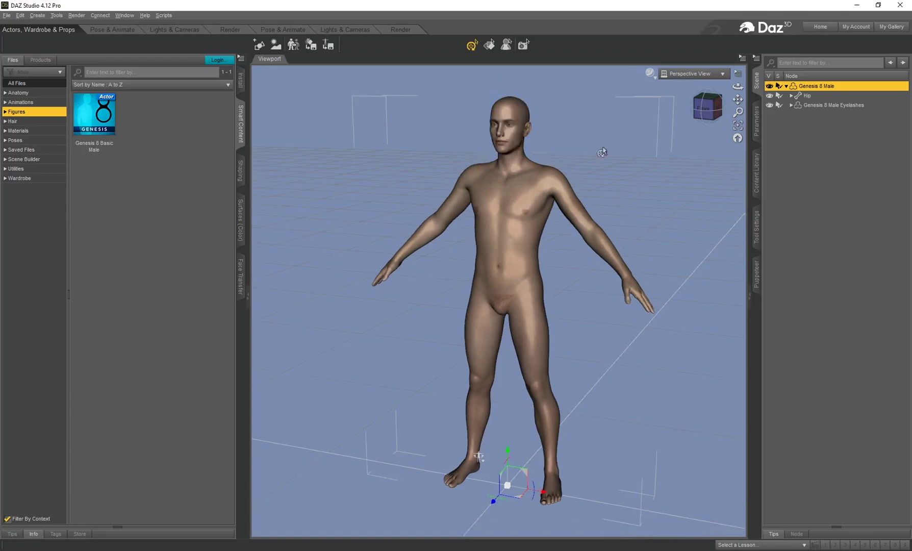
{"action": "left_click", "coordinate": [819, 106]}
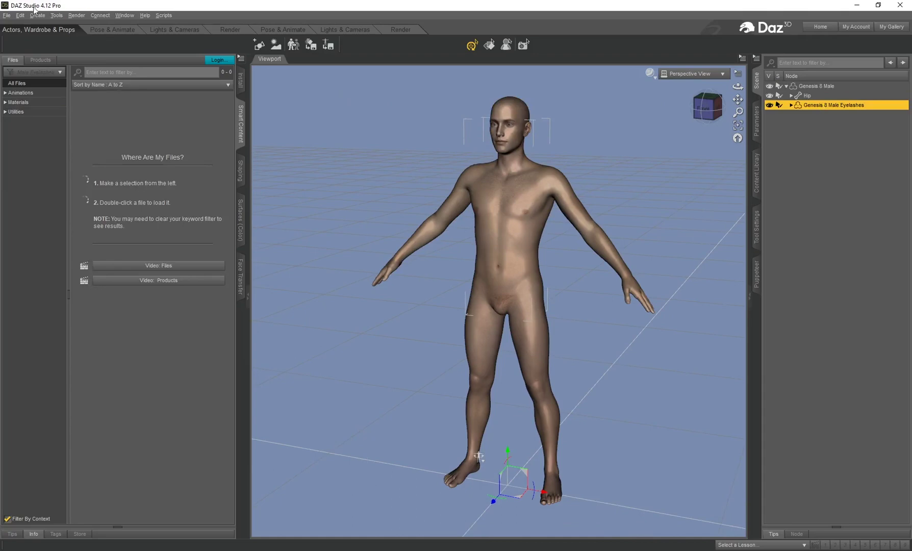
- Cancel the first export attempt and select the whole Genesis 8 Male figure
{"action": "left_click", "coordinate": [7, 15]}
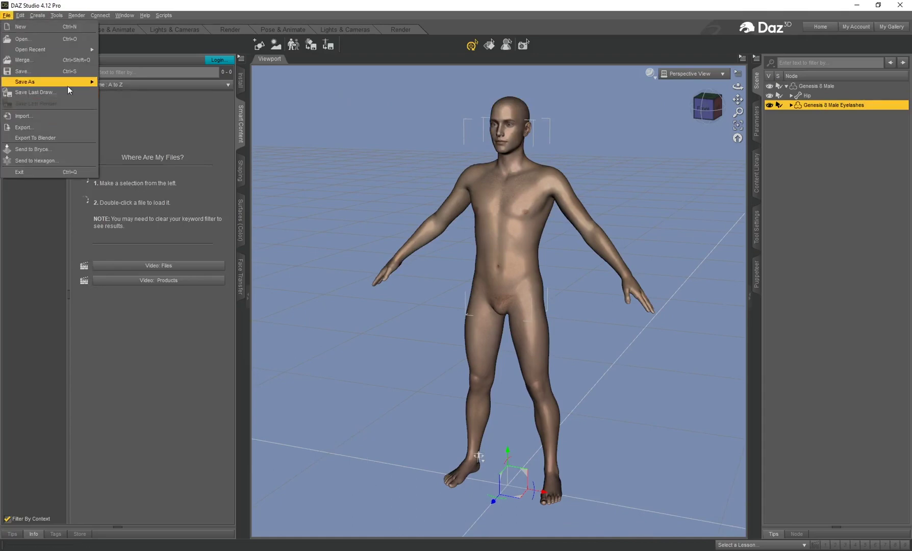
{"action": "left_click", "coordinate": [67, 137]}
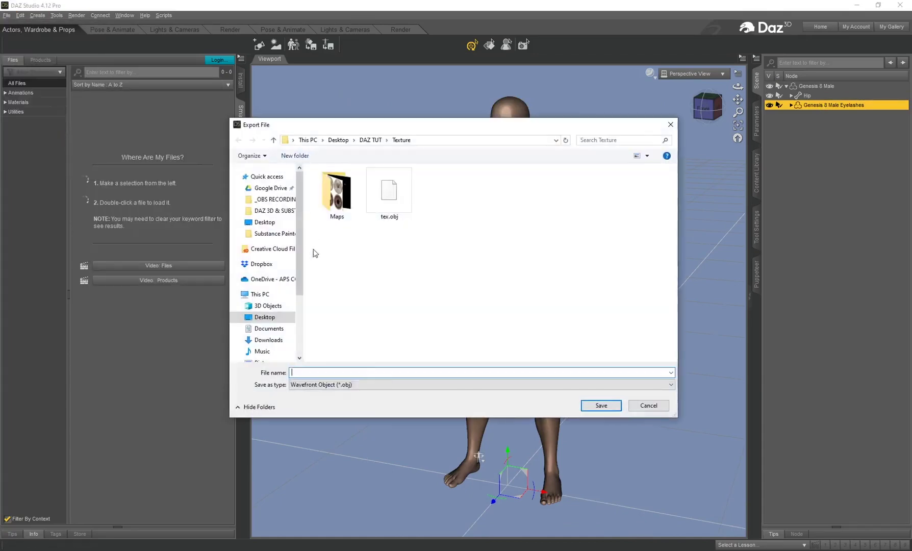
{"action": "left_click", "coordinate": [637, 408]}
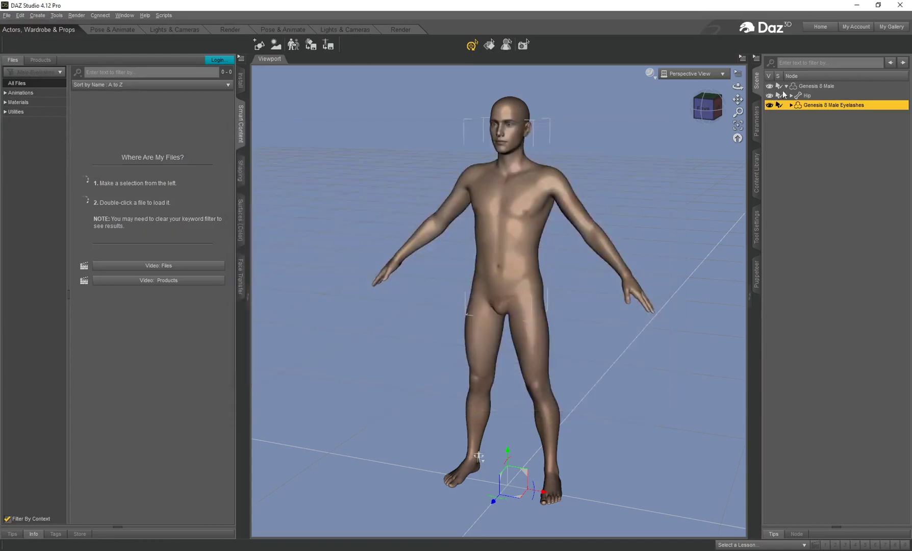
{"action": "left_click", "coordinate": [818, 86]}
- Start the export and create a DAZ TUT GEN 8 folder on the Desktop
{"action": "left_click", "coordinate": [6, 15]}
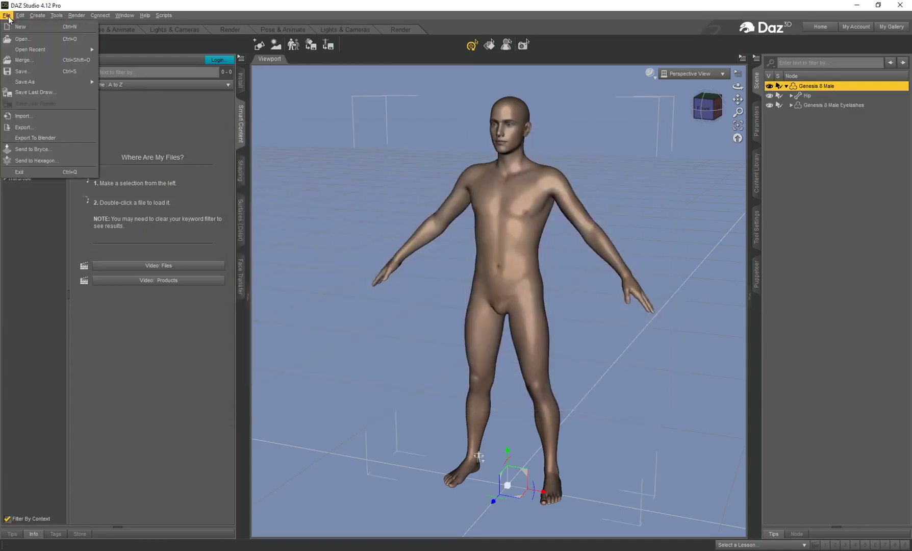
{"action": "left_click", "coordinate": [58, 128]}
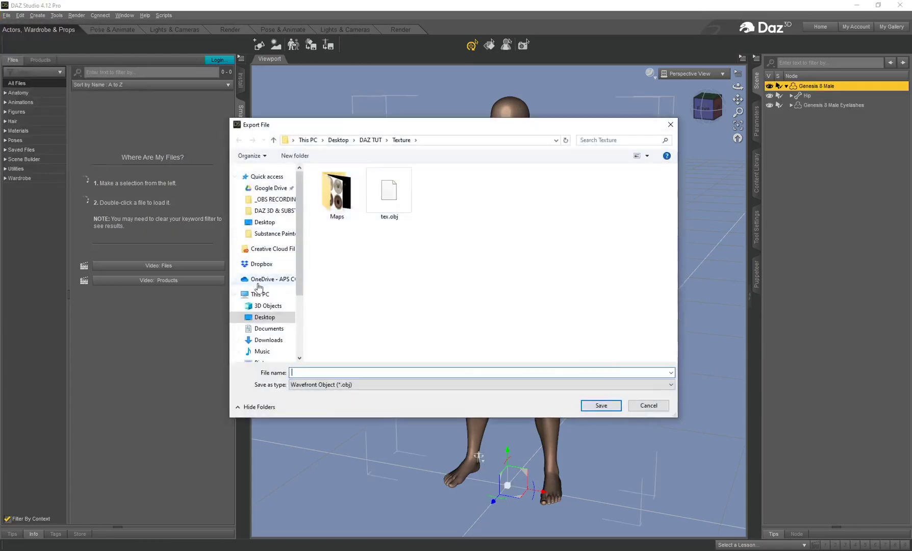
{"action": "left_click", "coordinate": [262, 317]}
{"action": "right_click", "coordinate": [488, 315]}
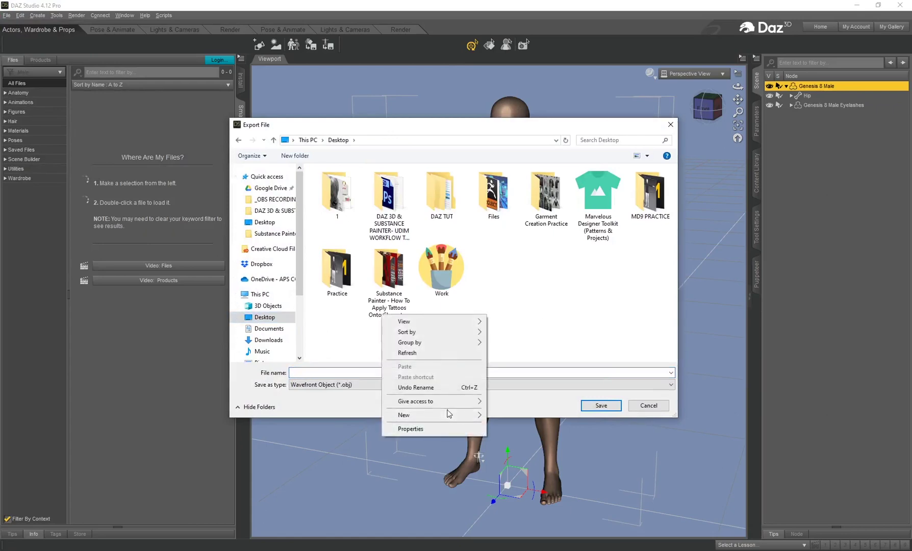
{"action": "mouse_move", "coordinate": [459, 414]}
{"action": "left_click", "coordinate": [500, 414]}
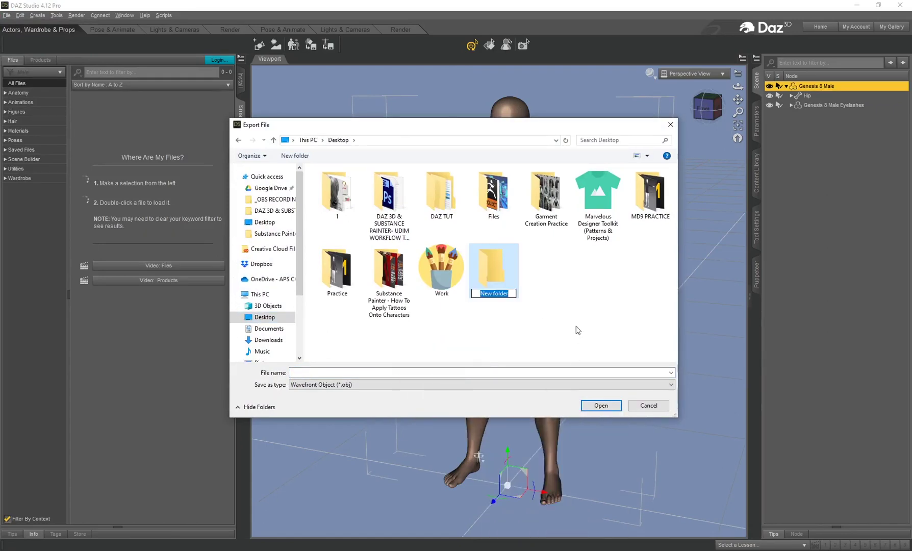
{"action": "type", "text": "DAZ TUT GEN 8"}
{"action": "key", "text": "Return"}
- Create 'No texture' and 'Texture' subfolders inside DAZ TUT GEN 8
{"action": "double_click", "coordinate": [501, 276]}
{"action": "right_click", "coordinate": [386, 259]}
{"action": "mouse_move", "coordinate": [362, 360]}
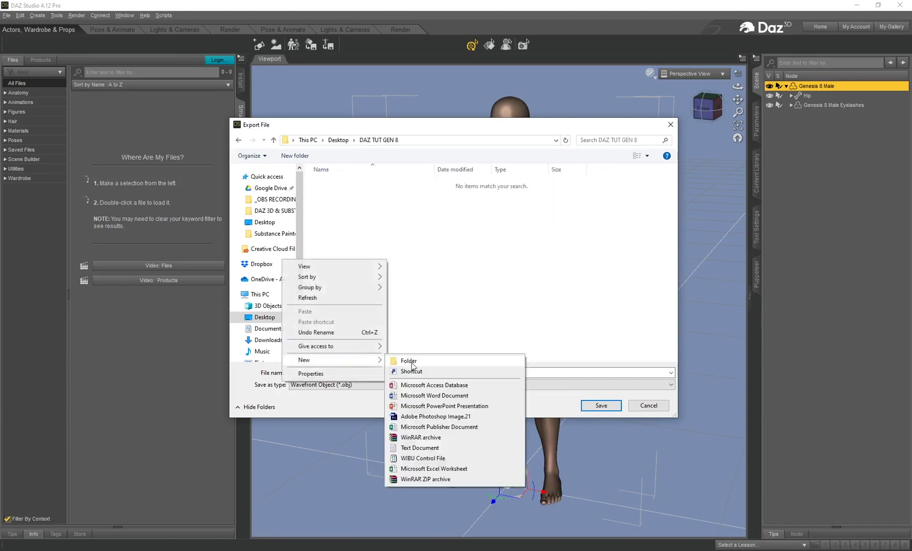
{"action": "left_click", "coordinate": [411, 363]}
{"action": "type", "text": "No tex"}
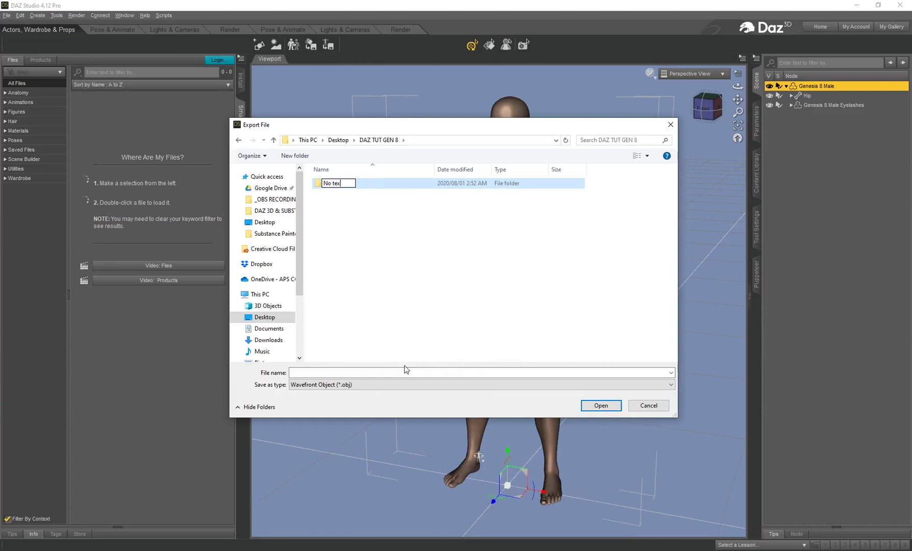
{"action": "type", "text": "ture"}
{"action": "right_click", "coordinate": [390, 266]}
{"action": "mouse_move", "coordinate": [357, 366]}
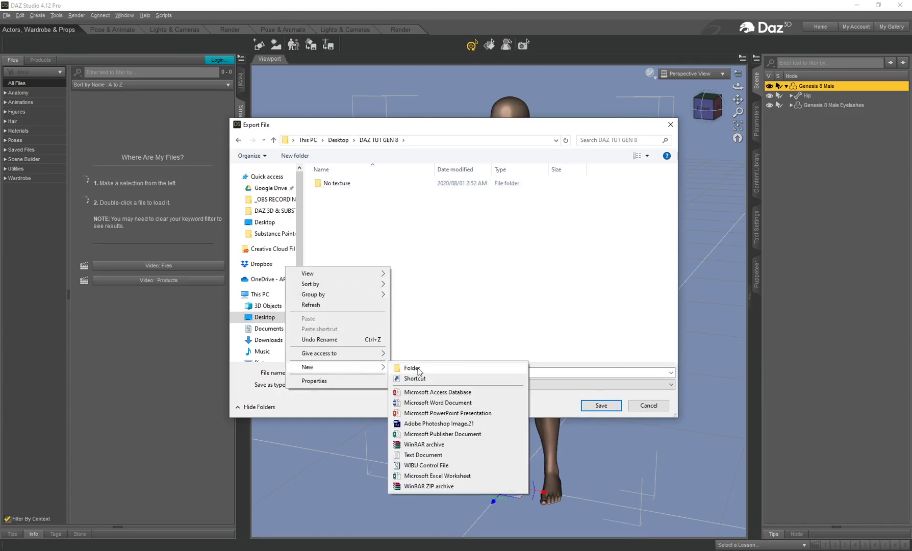
{"action": "left_click", "coordinate": [412, 368]}
{"action": "type", "text": "Texture"}
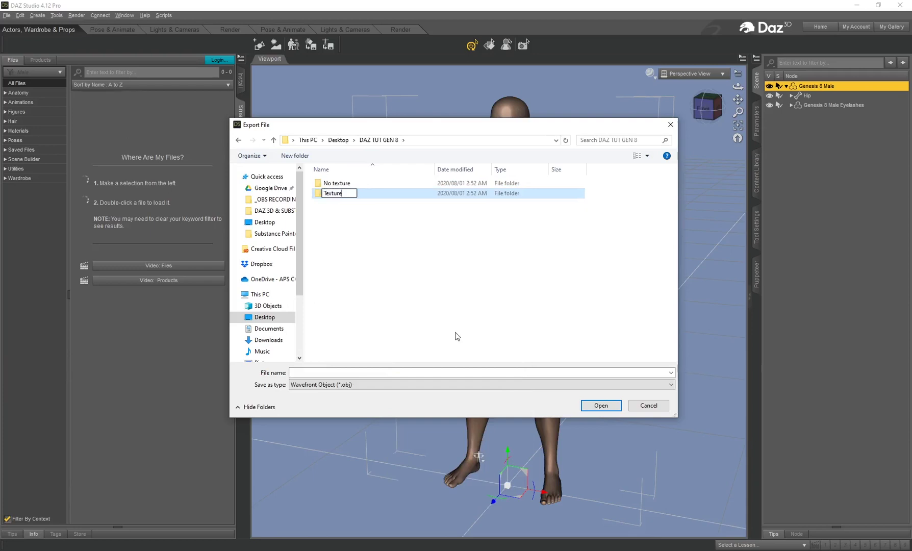
{"action": "left_click", "coordinate": [327, 233]}
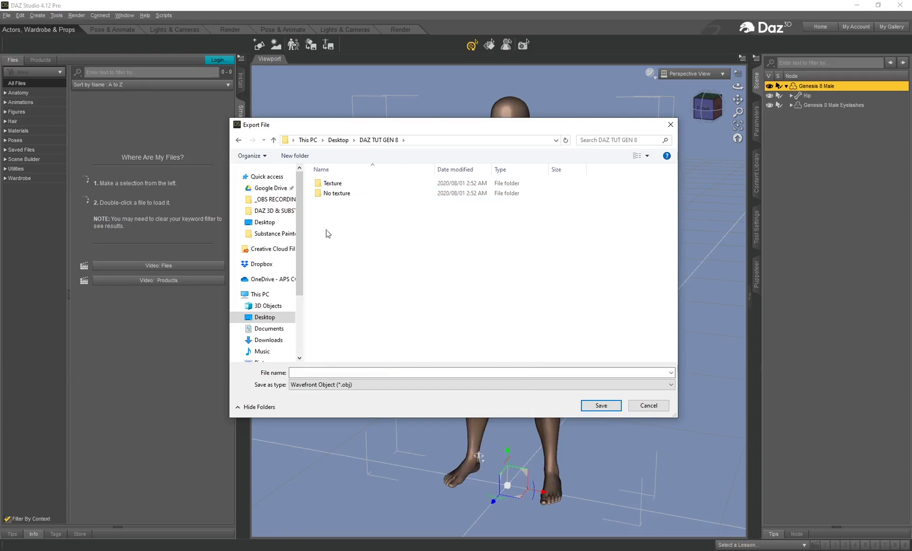
- Save the OBJ as 'tex' in the Texture folder and accept the export options
{"action": "double_click", "coordinate": [332, 182]}
{"action": "left_click", "coordinate": [383, 372]}
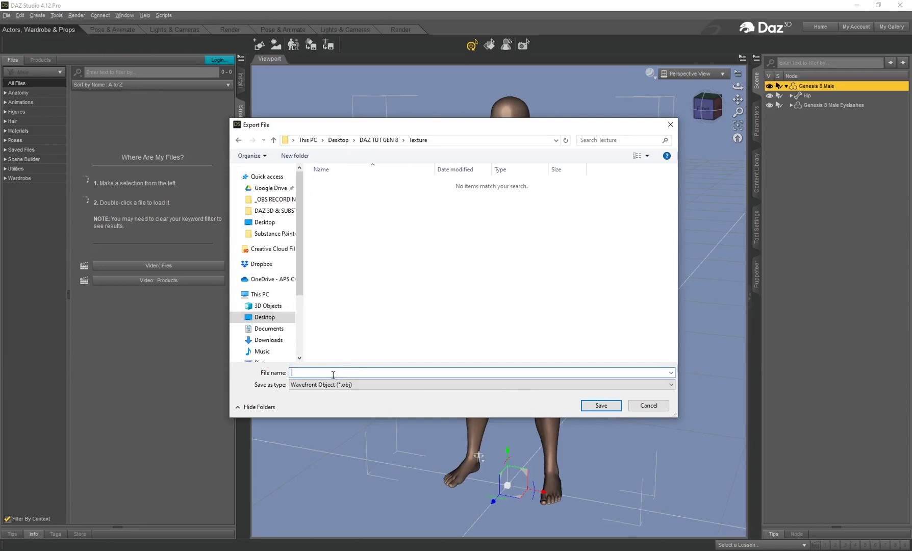
{"action": "type", "text": "tex"}
{"action": "left_click", "coordinate": [593, 407]}
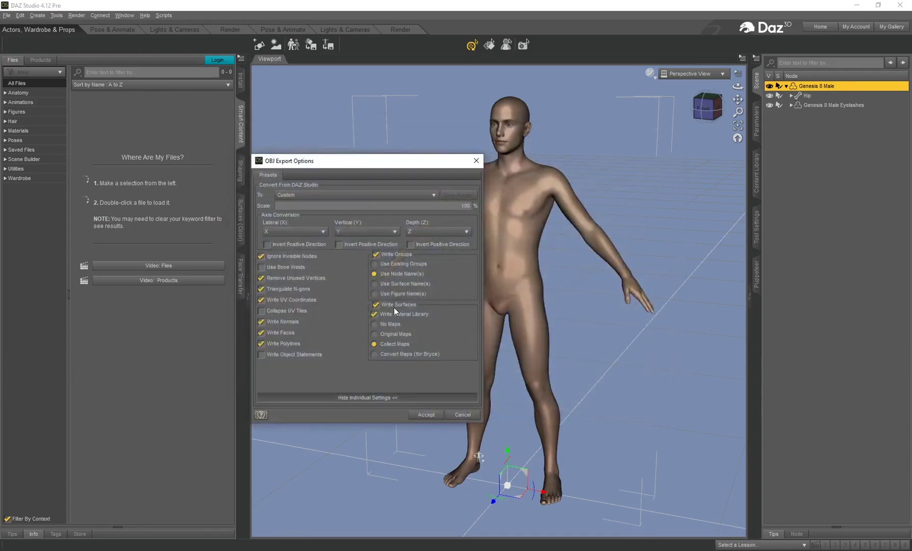
{"action": "left_click", "coordinate": [425, 415]}
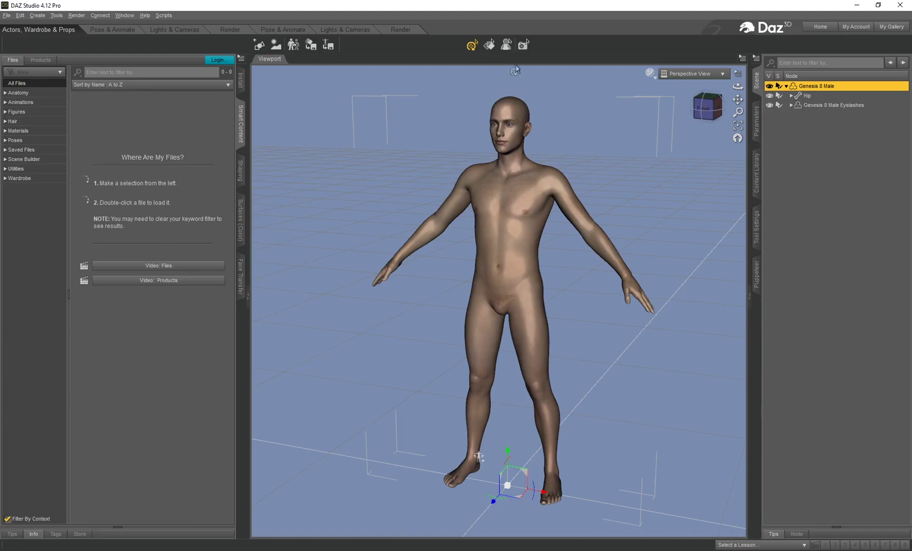
- Delete the Genesis 8 Male Eyelashes from the scene
{"action": "left_click_drag", "start_coordinate": [738, 98], "coordinate": [721, 100]}
{"action": "left_click", "coordinate": [834, 105]}
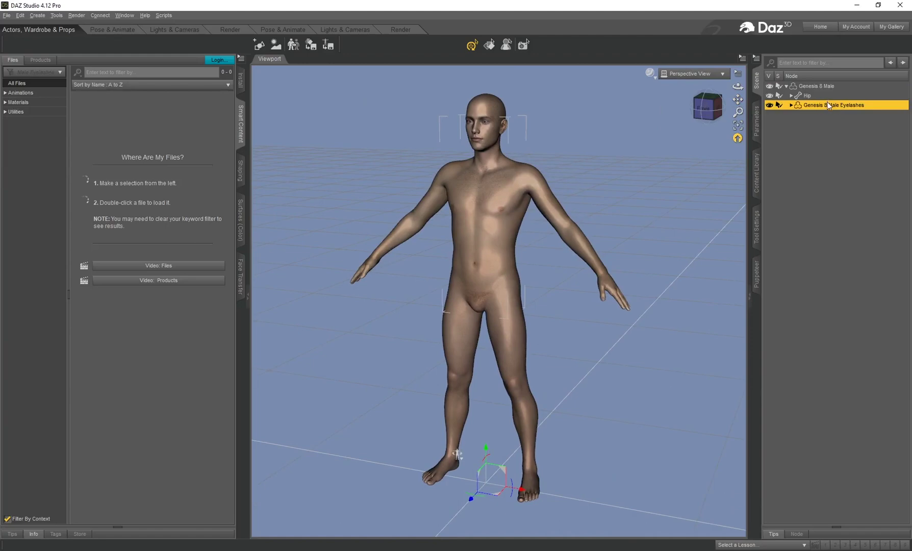
{"action": "right_click", "coordinate": [823, 104]}
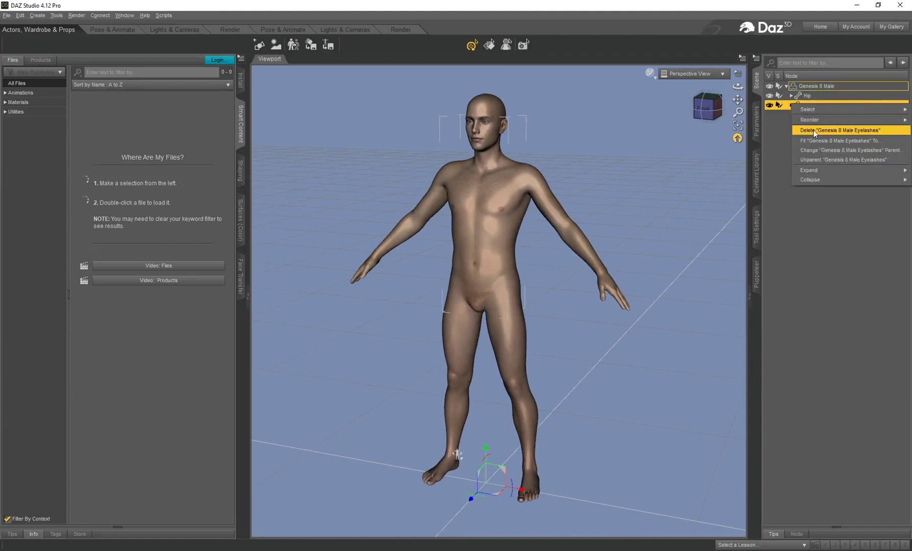
{"action": "left_click", "coordinate": [814, 128]}
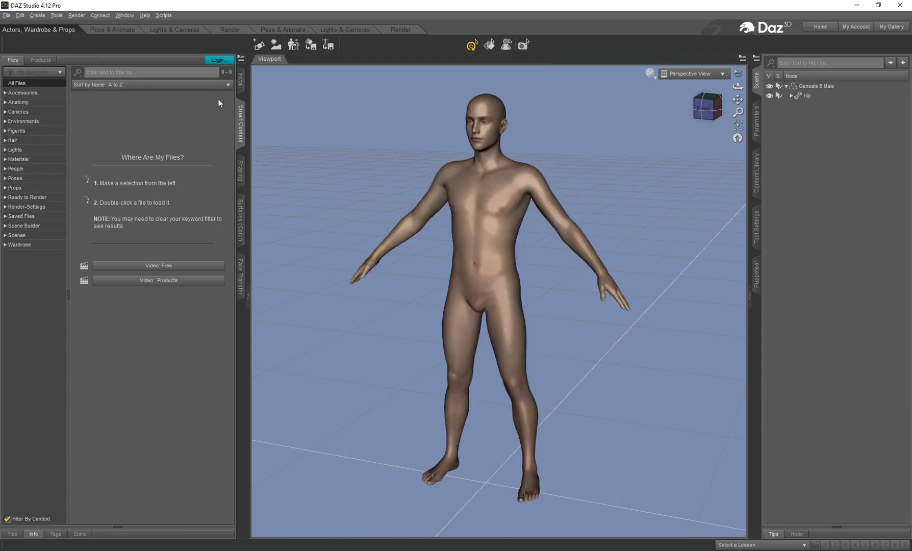
- Export the Genesis 8 Male into DAZ TUT GEN 8's No texture folder, named 'no texture'
{"action": "left_click", "coordinate": [816, 86]}
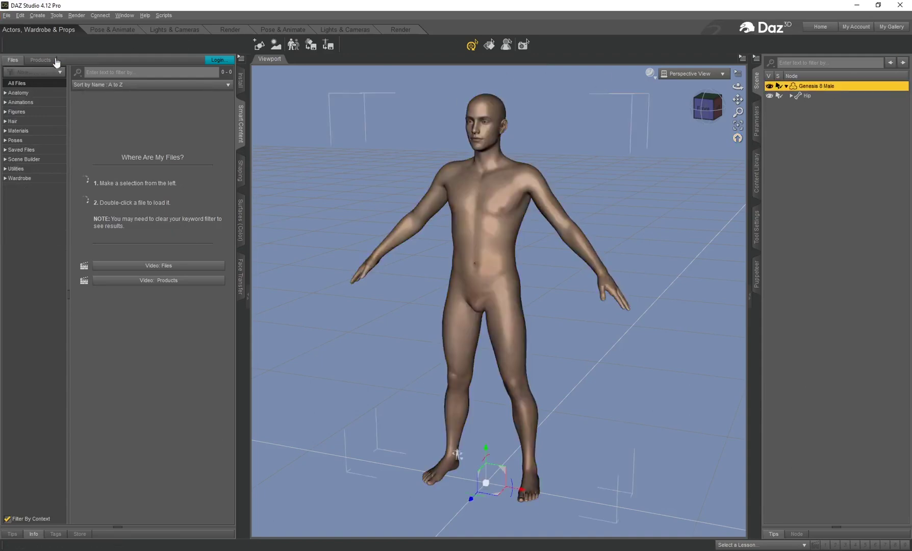
{"action": "left_click", "coordinate": [7, 15]}
{"action": "left_click", "coordinate": [48, 134]}
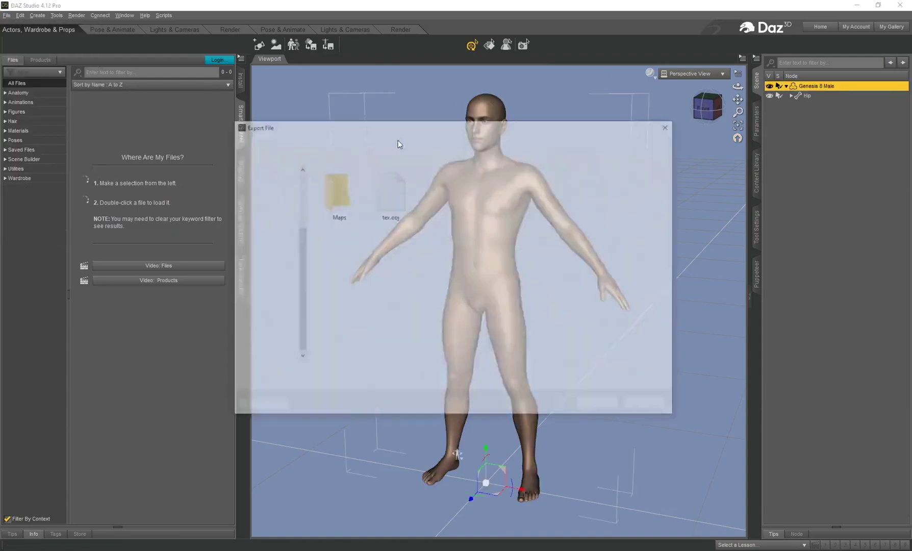
{"action": "left_click", "coordinate": [382, 142]}
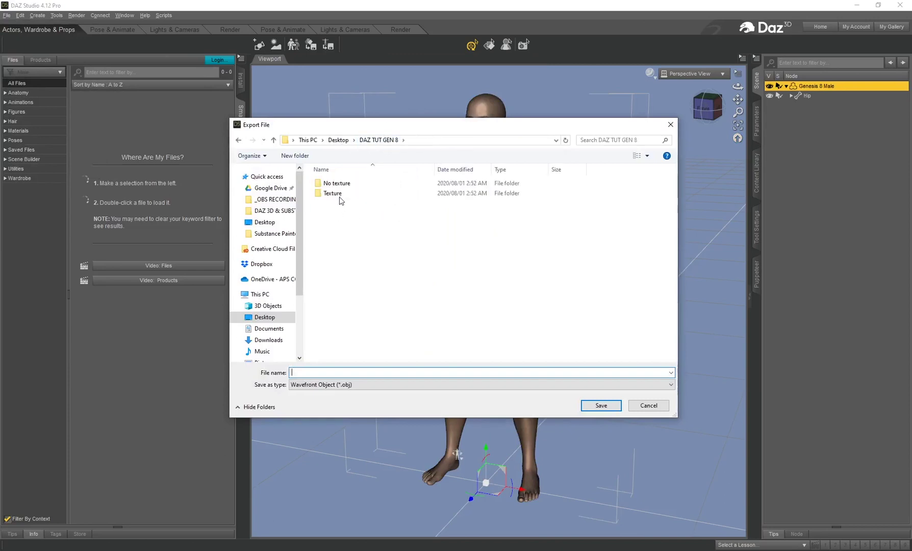
{"action": "double_click", "coordinate": [337, 183]}
{"action": "left_click", "coordinate": [314, 373]}
{"action": "type", "text": "no"}
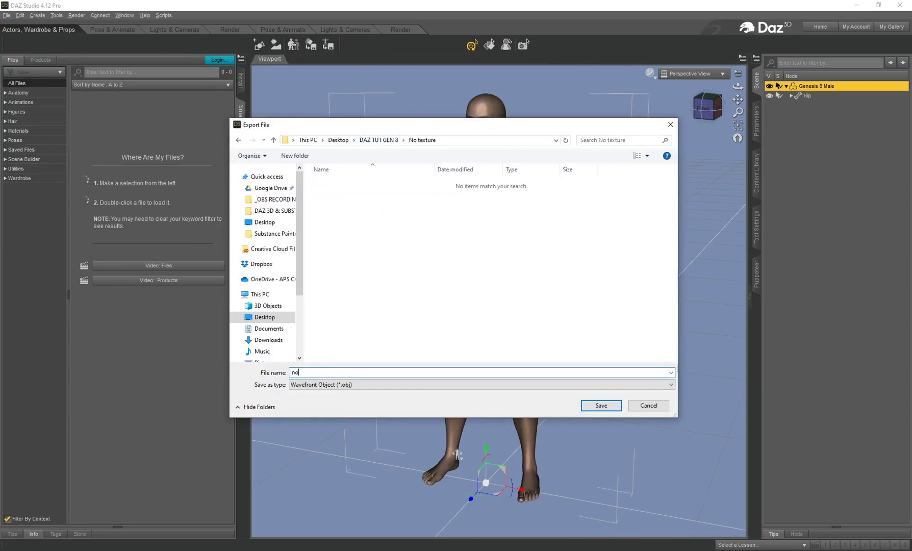
{"action": "type", "text": " texture"}
{"action": "left_click", "coordinate": [601, 404]}
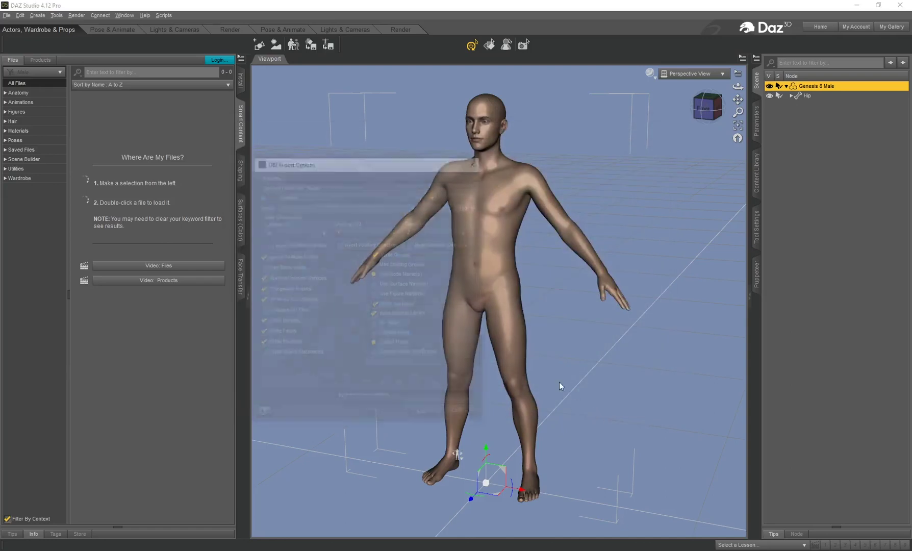
- Turn off Write Material Library and Write Surfaces, then accept the OBJ options
{"action": "left_click", "coordinate": [374, 316]}
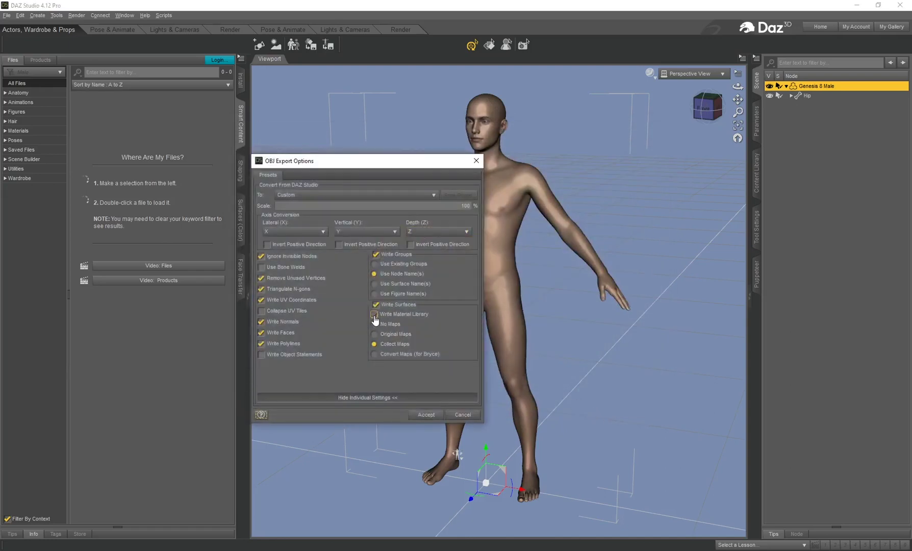
{"action": "left_click", "coordinate": [376, 305]}
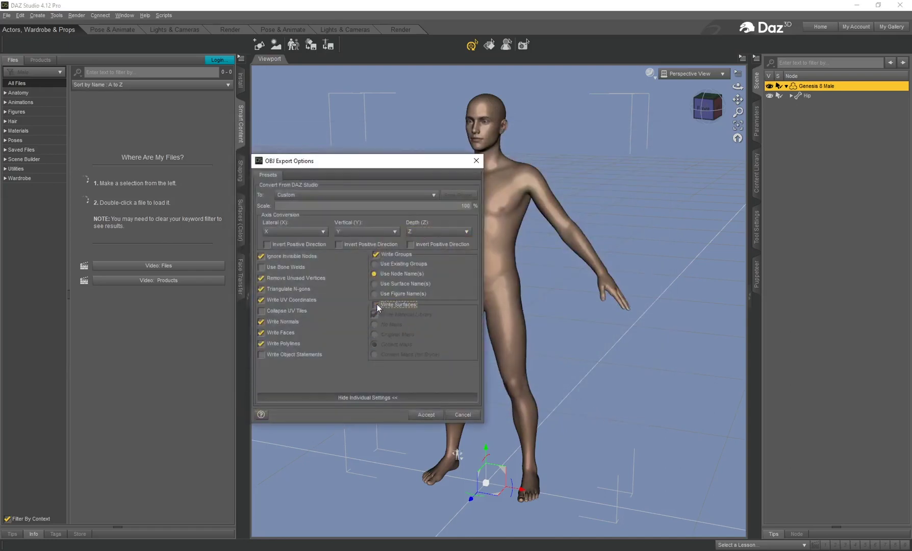
{"action": "left_click", "coordinate": [427, 416]}
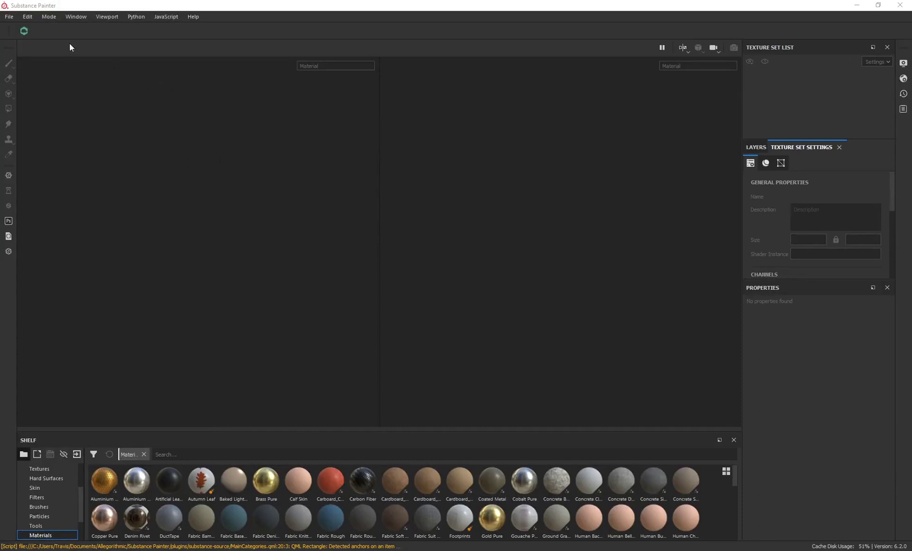
- Start a new project on Desktop\DAZ TUT GEN 8\No texture\no tex.obj, keeping UV Tile workflow on
{"action": "left_click", "coordinate": [13, 21]}
{"action": "left_click", "coordinate": [29, 38]}
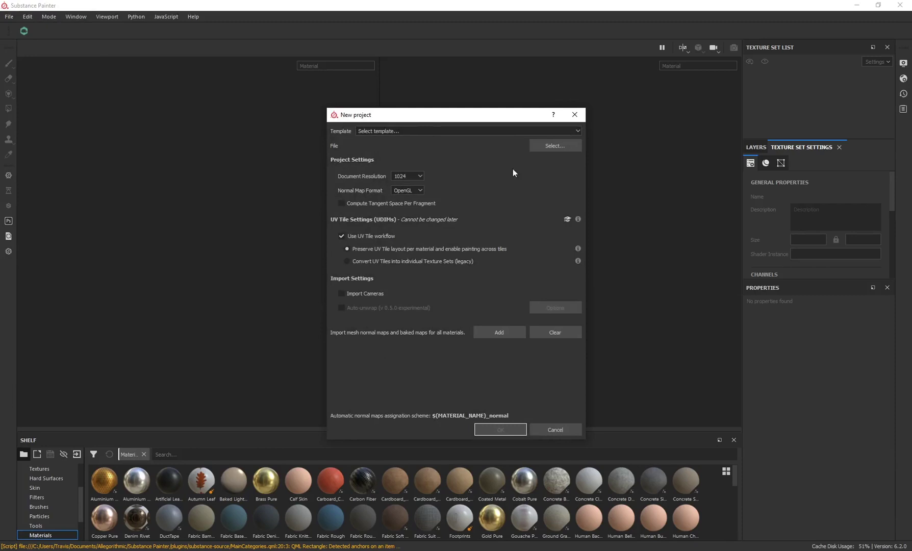
{"action": "left_click", "coordinate": [556, 147]}
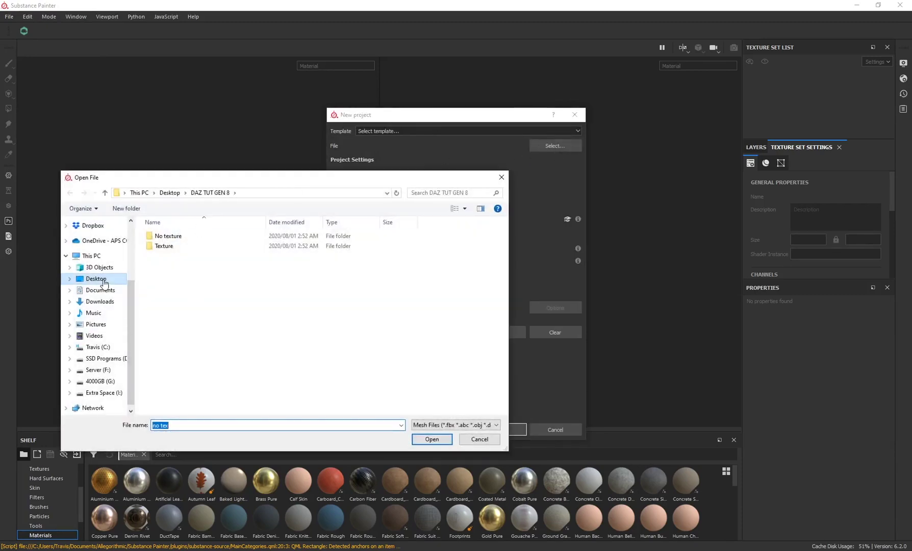
{"action": "left_click", "coordinate": [104, 279]}
{"action": "double_click", "coordinate": [325, 220]}
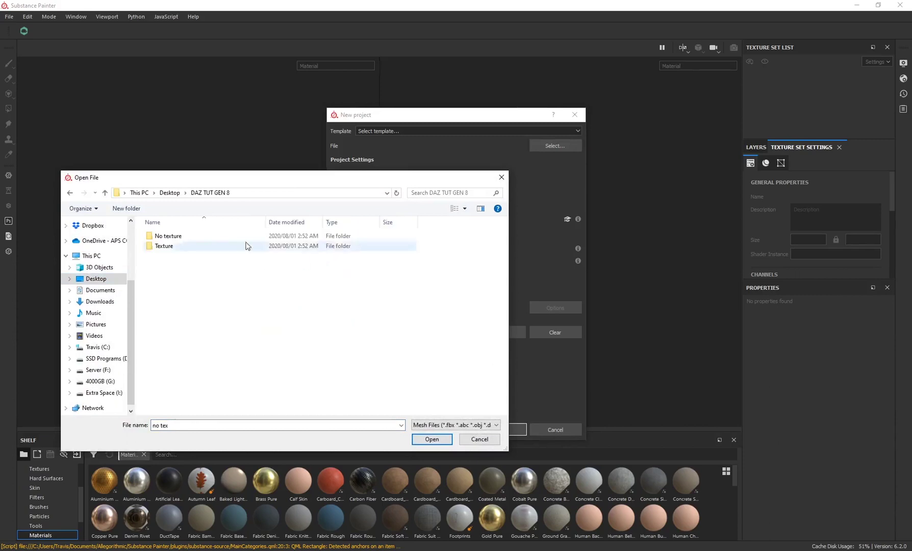
{"action": "left_click", "coordinate": [179, 242]}
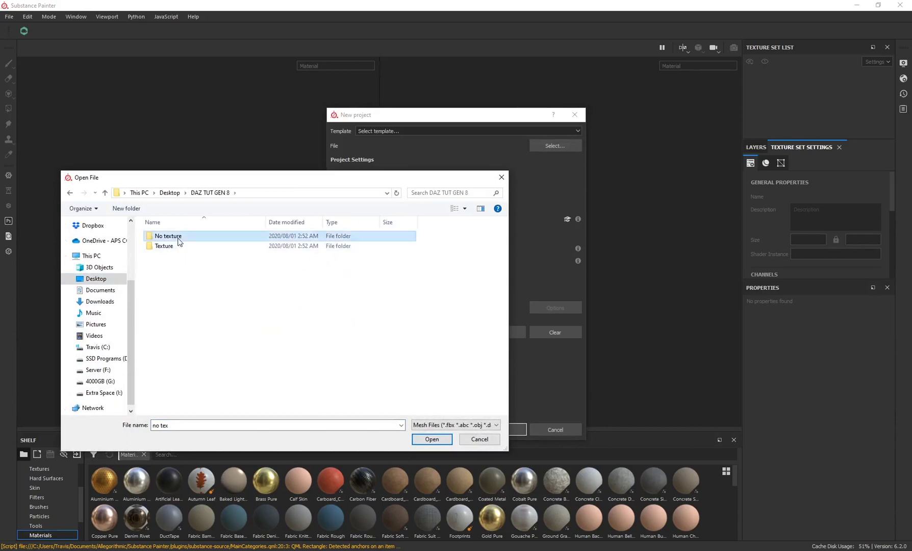
{"action": "double_click", "coordinate": [179, 242]}
{"action": "left_click", "coordinate": [175, 254]}
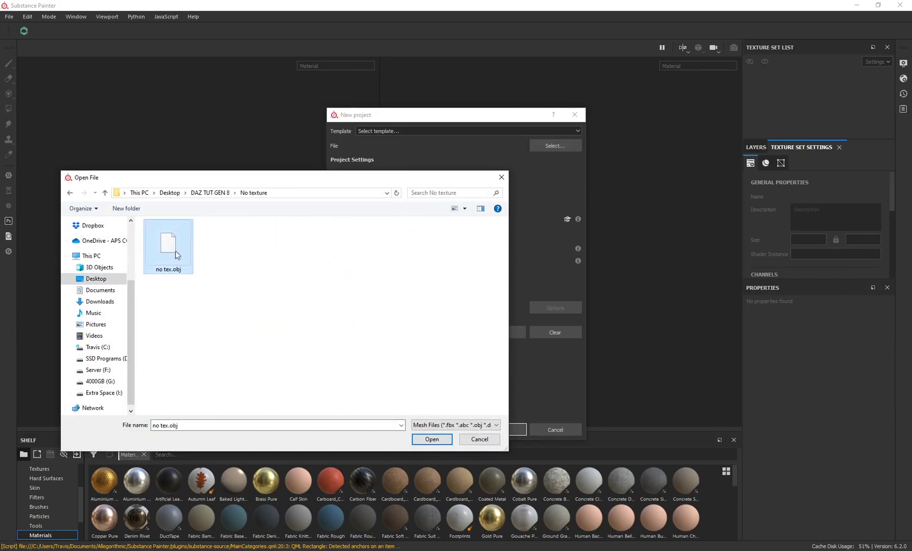
{"action": "left_click", "coordinate": [431, 440]}
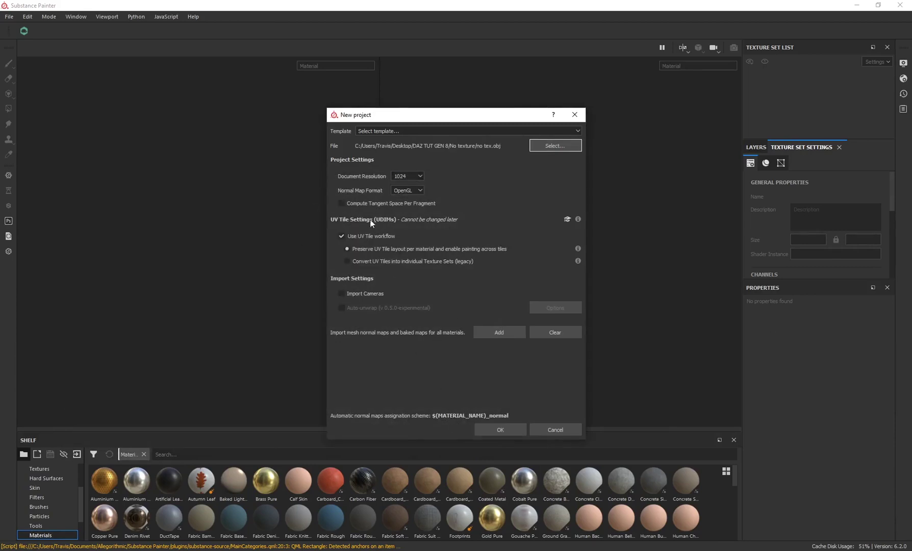
{"action": "left_click", "coordinate": [343, 238]}
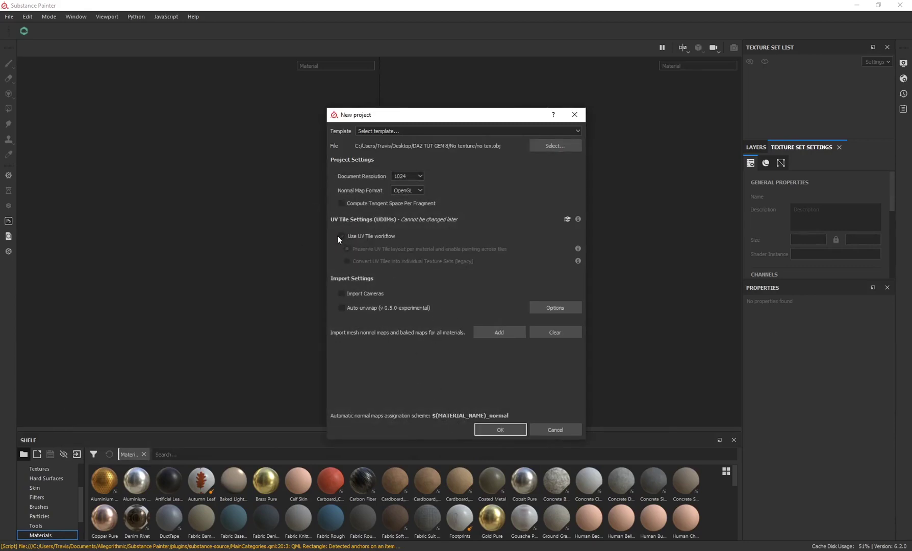
{"action": "left_click", "coordinate": [341, 236]}
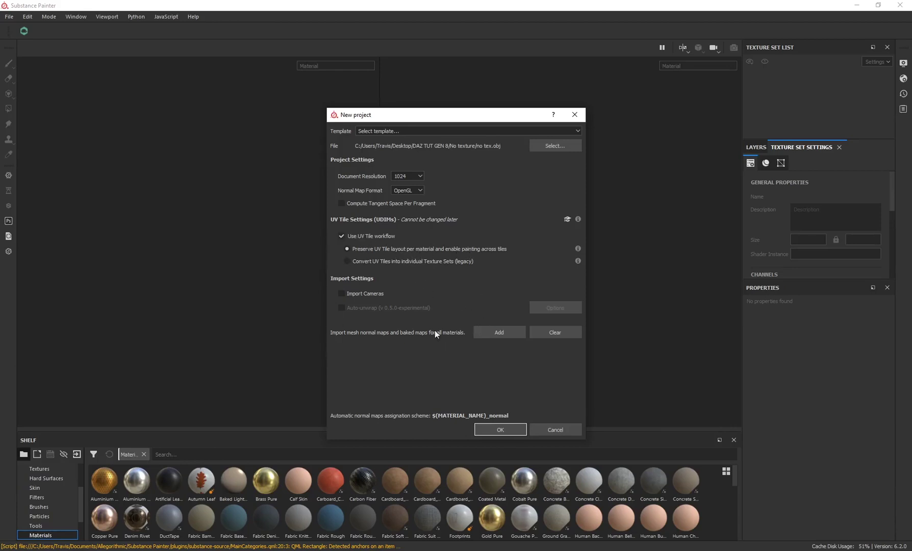
- Import all seven G8MBase JPG maps from Texture > Maps and confirm the new project
{"action": "left_click", "coordinate": [499, 332]}
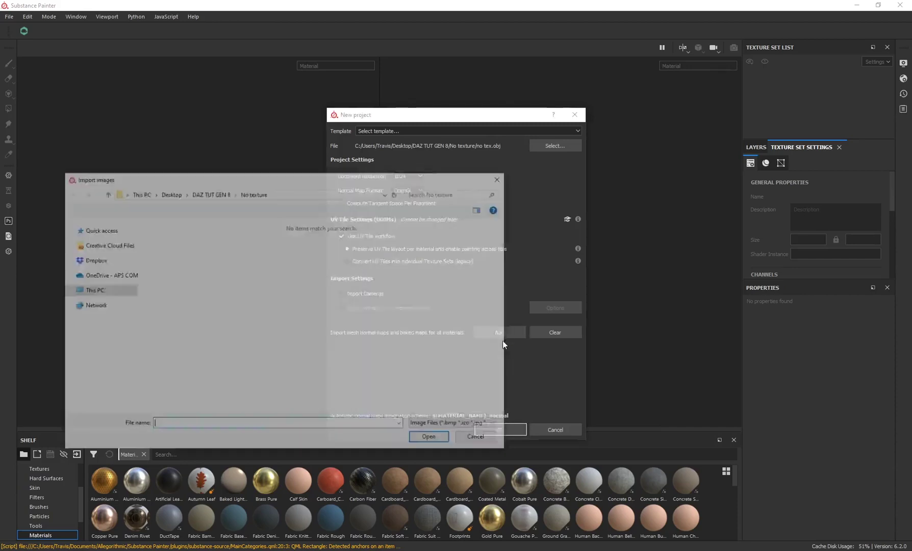
{"action": "left_click", "coordinate": [210, 194]}
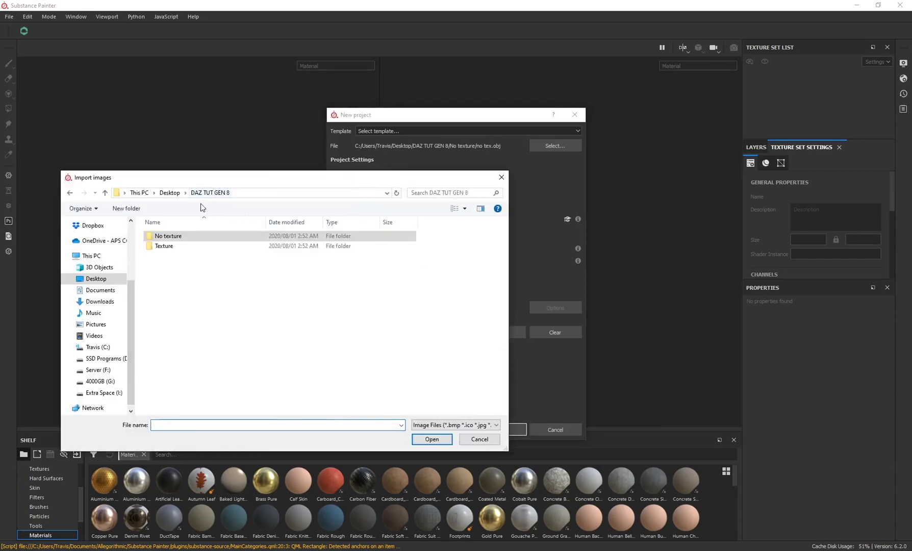
{"action": "left_click", "coordinate": [192, 250]}
{"action": "double_click", "coordinate": [192, 250]}
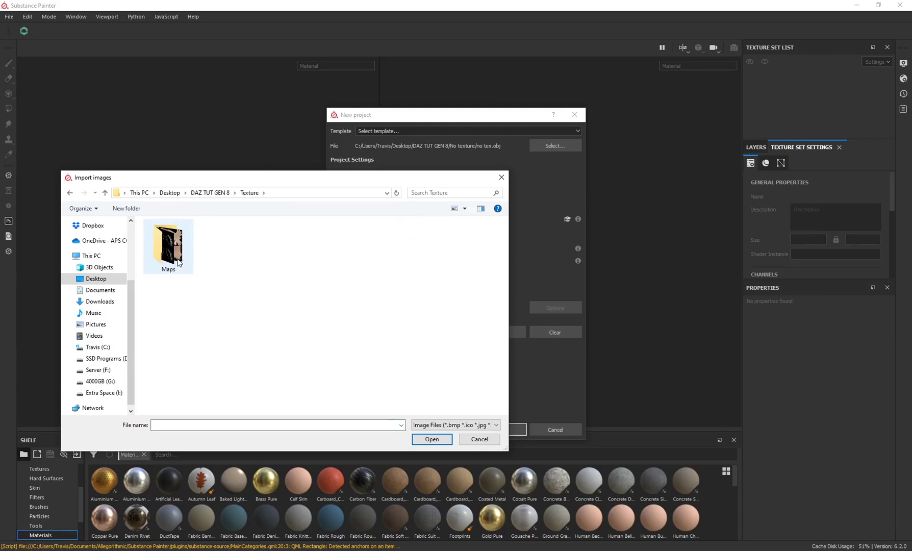
{"action": "double_click", "coordinate": [178, 250]}
{"action": "left_click", "coordinate": [169, 244]}
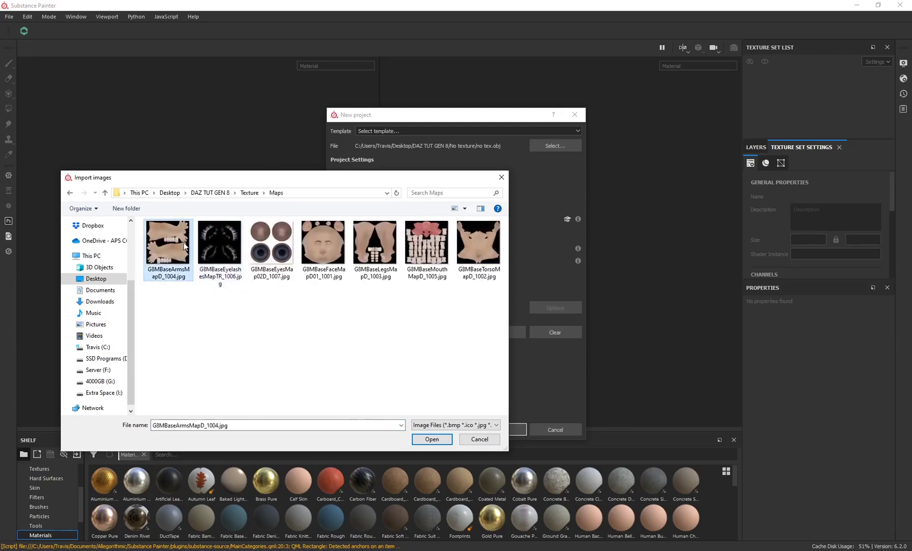
{"action": "key", "text": "ctrl+a"}
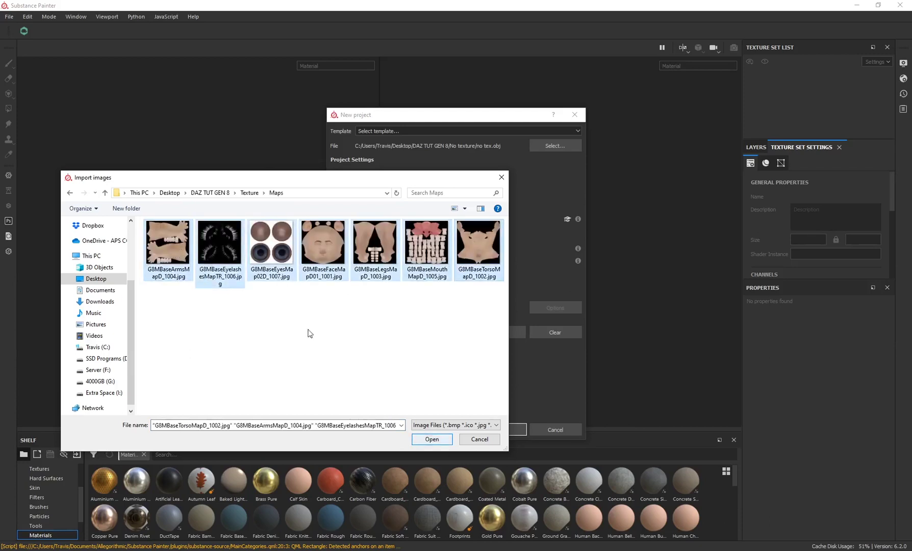
{"action": "left_click", "coordinate": [433, 439]}
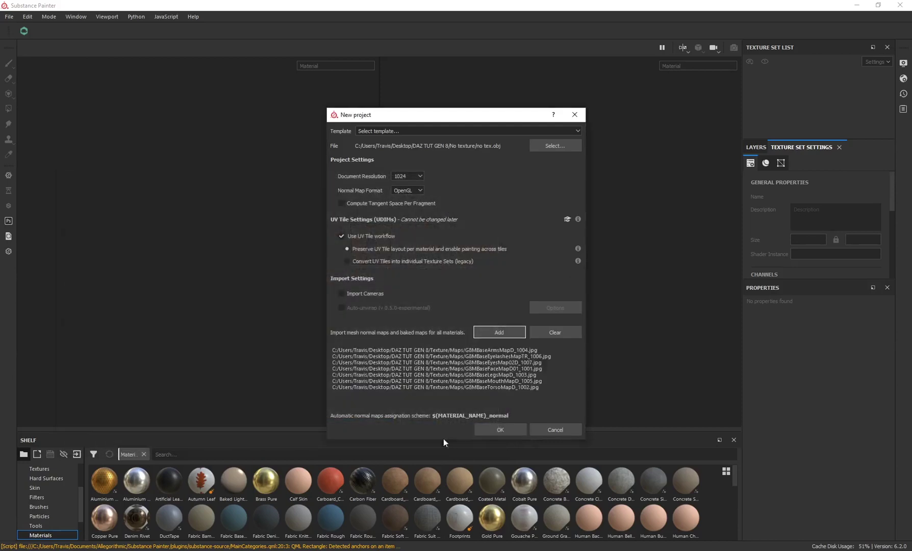
{"action": "left_click", "coordinate": [515, 429]}
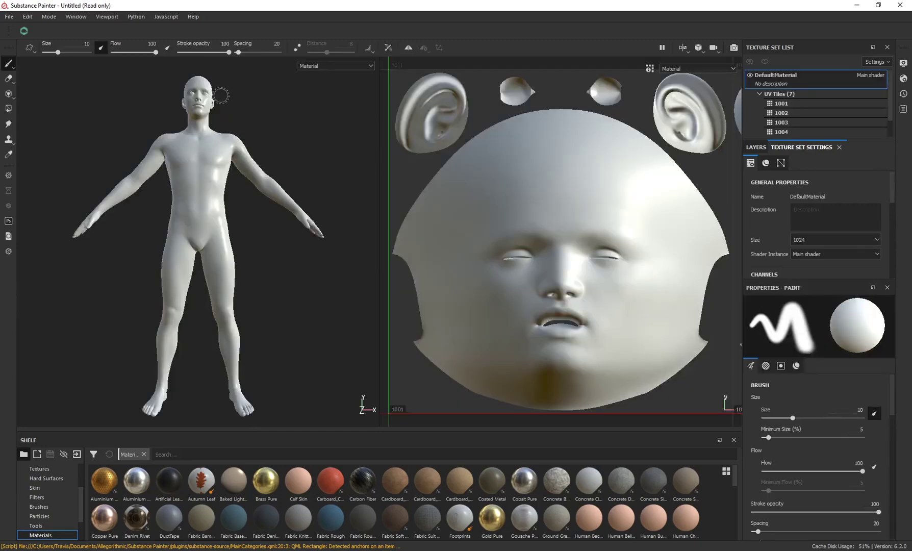
- Zoom and pan the 2D UV view so tiles 1001–1007 sit side by side
{"action": "scroll", "coordinate": [648, 234], "scroll_direction": "down", "scroll_amount": 5}
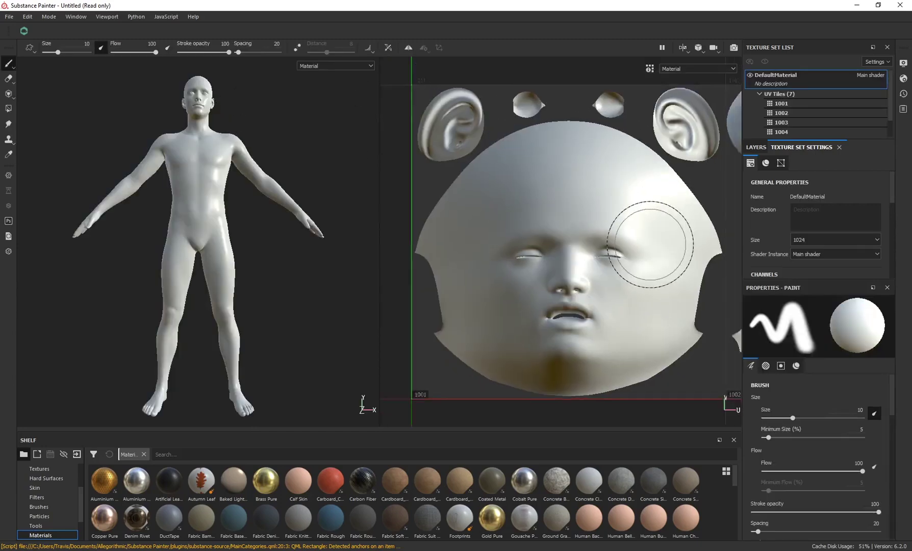
{"action": "scroll", "coordinate": [649, 234], "scroll_direction": "down", "scroll_amount": 3}
{"action": "middle_click_drag", "start_coordinate": [659, 130], "coordinate": [432, 146]}
{"action": "scroll", "coordinate": [528, 180], "scroll_direction": "down", "scroll_amount": 2}
{"action": "middle_click_drag", "start_coordinate": [557, 152], "coordinate": [479, 185]}
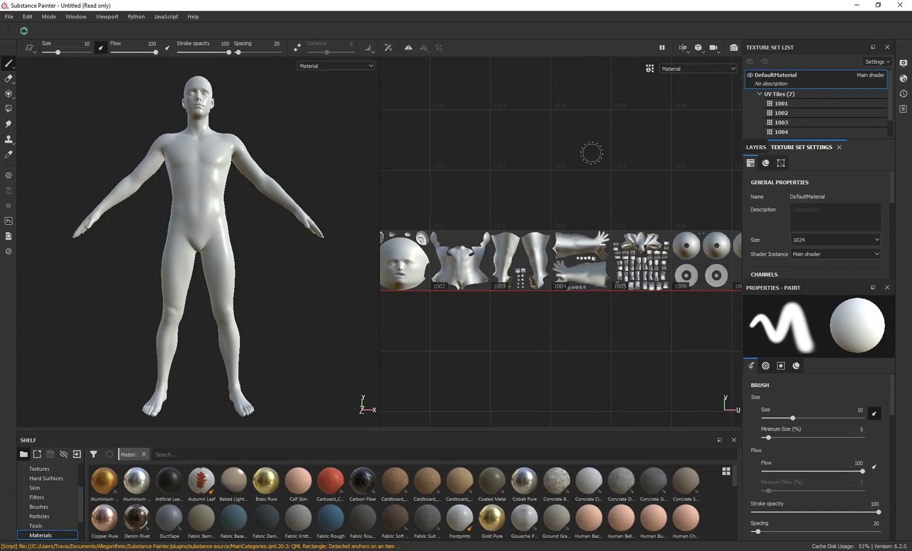
{"action": "scroll", "coordinate": [554, 179], "scroll_direction": "down", "scroll_amount": 1}
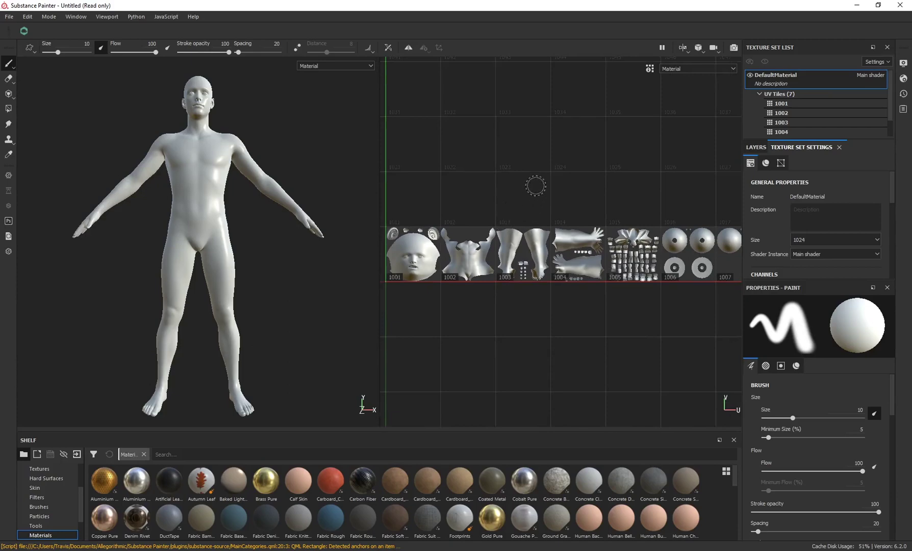
{"action": "middle_click_drag", "start_coordinate": [467, 177], "coordinate": [491, 182]}
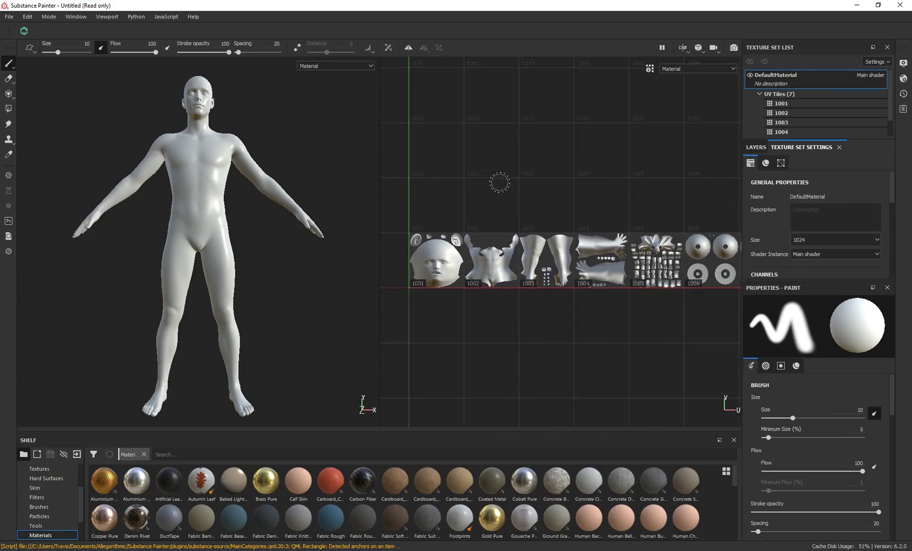
{"action": "scroll", "coordinate": [437, 259], "scroll_direction": "up", "scroll_amount": 2}
{"action": "scroll", "coordinate": [440, 261], "scroll_direction": "down", "scroll_amount": 2}
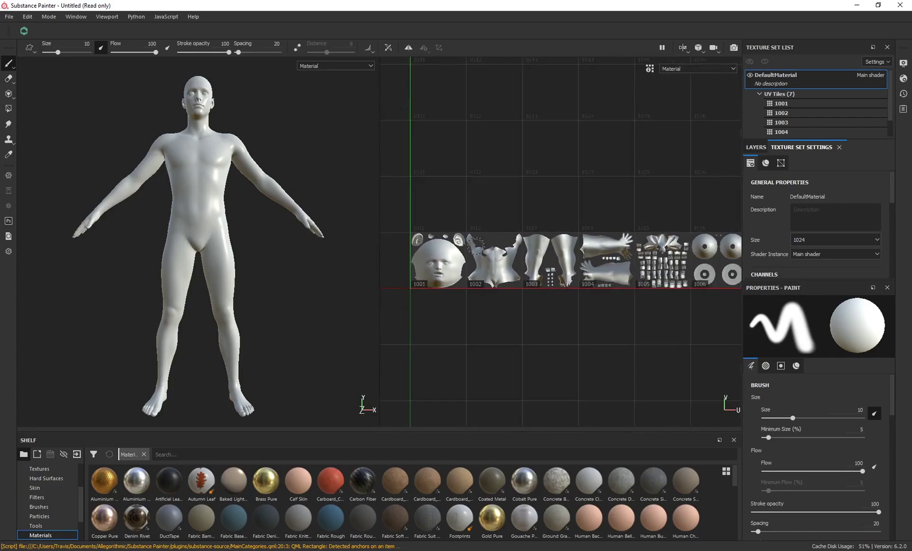
{"action": "middle_click_drag", "start_coordinate": [593, 199], "coordinate": [533, 198], "text": "alt"}
{"action": "scroll", "coordinate": [588, 214], "scroll_direction": "down", "scroll_amount": 2}
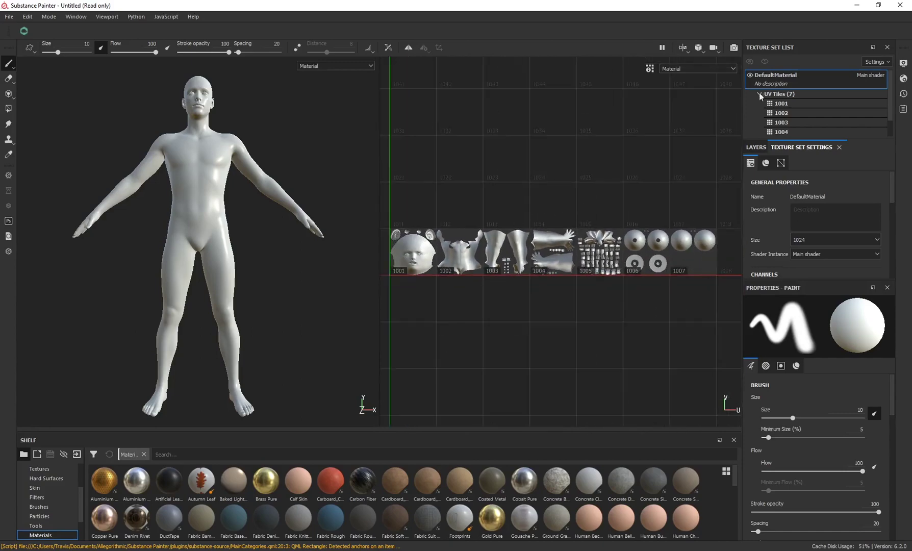
{"action": "scroll", "coordinate": [788, 124], "scroll_direction": "down", "scroll_amount": 2}
{"action": "scroll", "coordinate": [788, 125], "scroll_direction": "up", "scroll_amount": 2}
- Orbit and reposition the figure in the 3D view to check its side
{"action": "mouse_move", "coordinate": [135, 139]}
{"action": "left_mouse_down", "text": "alt"}
{"action": "mouse_move", "coordinate": [148, 129]}
{"action": "mouse_move", "coordinate": [216, 143]}
{"action": "mouse_move", "coordinate": [141, 131]}
{"action": "left_mouse_up", "text": "alt"}
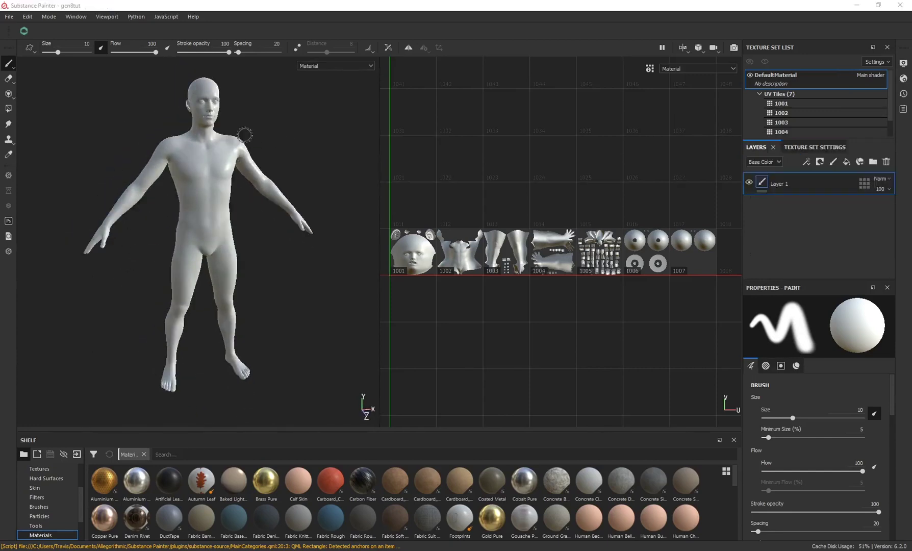
{"action": "scroll", "coordinate": [167, 116], "scroll_direction": "up", "scroll_amount": 1}
{"action": "middle_click_drag", "start_coordinate": [168, 116], "coordinate": [164, 126], "text": "alt"}
{"action": "left_click_drag", "start_coordinate": [135, 115], "coordinate": [161, 127], "text": "alt"}
- Add a red fill layer above Layer 1 and give it a black mask
{"action": "left_click", "coordinate": [847, 162]}
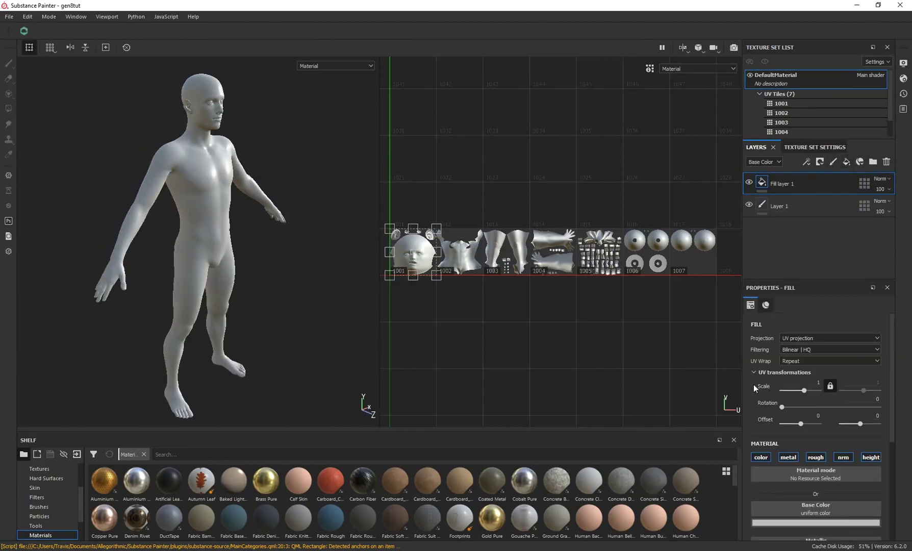
{"action": "left_click", "coordinate": [779, 522]}
{"action": "left_click", "coordinate": [834, 439]}
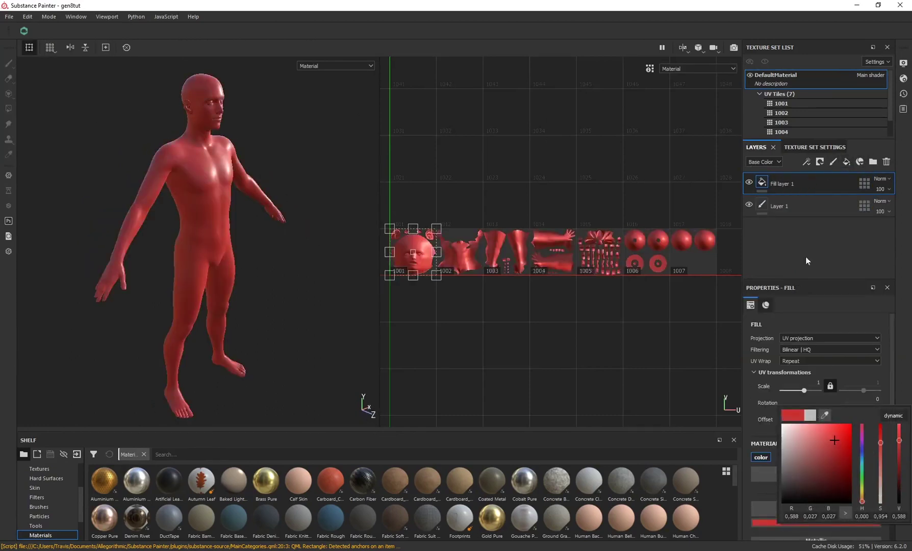
{"action": "right_click", "coordinate": [785, 183]}
{"action": "left_click", "coordinate": [816, 196]}
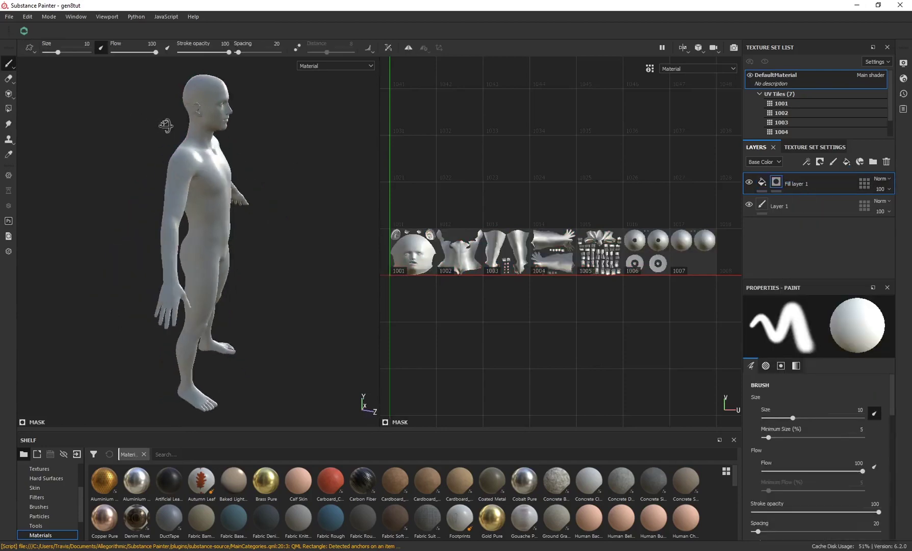
- At brush size 5.58, paint a red mask stroke from the shoulder up the arm to the neck
{"action": "left_click_drag", "start_coordinate": [166, 125], "coordinate": [168, 129], "text": "alt"}
{"action": "scroll", "coordinate": [176, 161], "scroll_direction": "up", "scroll_amount": 4}
{"action": "right_click_drag", "start_coordinate": [188, 157], "coordinate": [181, 158], "text": "ctrl"}
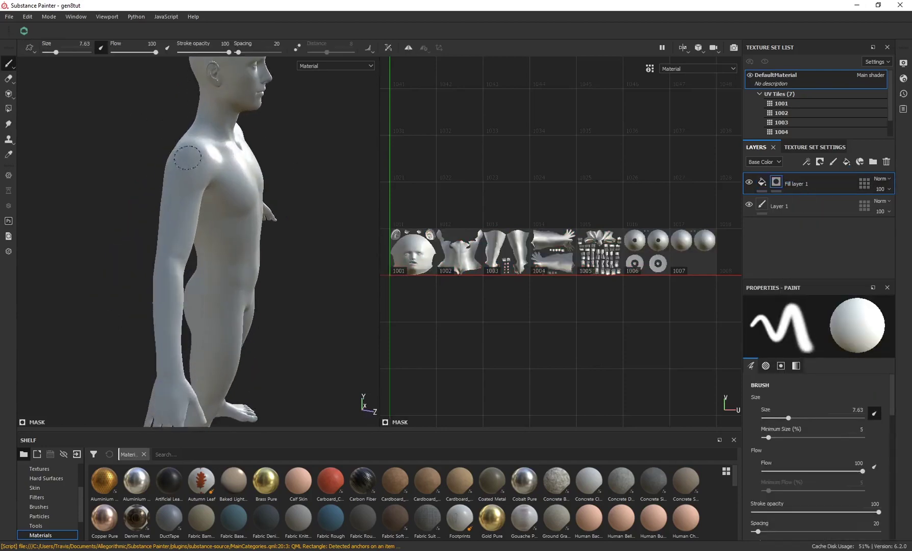
{"action": "key", "text": "bracketleft"}
{"action": "key", "text": "bracketleft"}
{"action": "mouse_move", "coordinate": [207, 130]}
{"action": "left_mouse_down"}
{"action": "mouse_move", "coordinate": [179, 181]}
{"action": "mouse_move", "coordinate": [165, 250]}
{"action": "mouse_move", "coordinate": [209, 127]}
{"action": "left_mouse_up"}
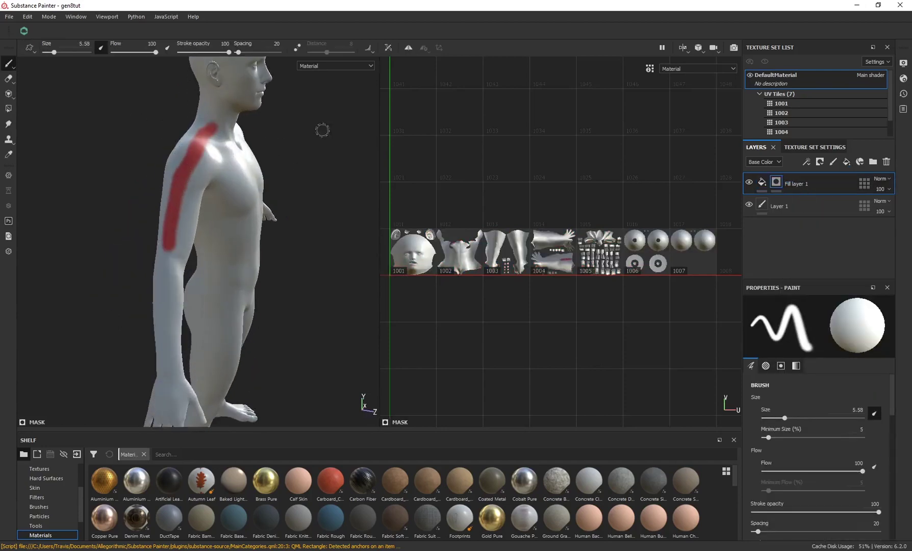
{"action": "left_click_drag", "start_coordinate": [322, 130], "coordinate": [207, 181], "text": "alt"}
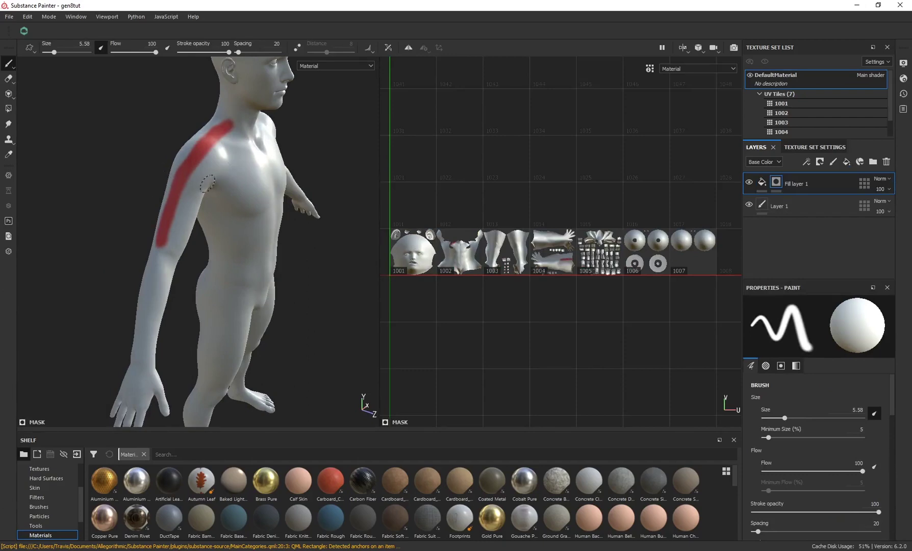
{"action": "left_click_drag", "start_coordinate": [160, 129], "coordinate": [196, 121], "text": "alt"}
{"action": "mouse_move", "coordinate": [177, 222]}
{"action": "left_mouse_down"}
{"action": "mouse_move", "coordinate": [215, 83]}
{"action": "mouse_move", "coordinate": [232, 60]}
{"action": "left_mouse_up"}
- Continue the red mask strokes up the cheek, behind the jaw and down the chest
{"action": "left_click_drag", "start_coordinate": [284, 112], "coordinate": [247, 114], "text": "alt"}
{"action": "middle_click_drag", "start_coordinate": [247, 107], "coordinate": [205, 172], "text": "alt"}
{"action": "scroll", "coordinate": [205, 172], "scroll_direction": "up", "scroll_amount": 3}
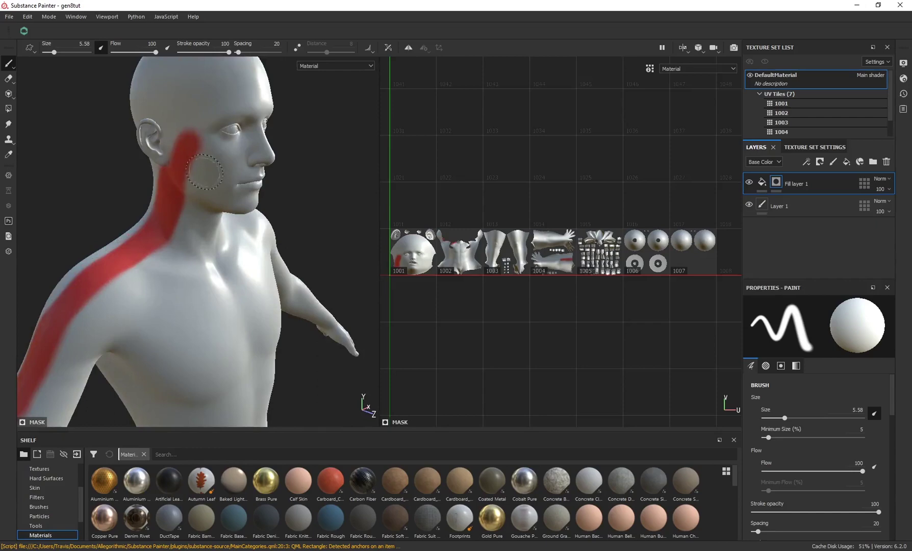
{"action": "mouse_move", "coordinate": [204, 172]}
{"action": "left_mouse_down"}
{"action": "mouse_move", "coordinate": [168, 77]}
{"action": "mouse_move", "coordinate": [201, 188]}
{"action": "mouse_move", "coordinate": [210, 173]}
{"action": "mouse_move", "coordinate": [187, 264]}
{"action": "mouse_move", "coordinate": [220, 395]}
{"action": "left_mouse_up"}
{"action": "mouse_move", "coordinate": [202, 316]}
{"action": "middle_mouse_down", "text": "alt"}
{"action": "mouse_move", "coordinate": [209, 255]}
{"action": "mouse_move", "coordinate": [198, 174]}
{"action": "middle_mouse_up", "text": "alt"}
{"action": "scroll", "coordinate": [198, 171], "scroll_direction": "up", "scroll_amount": 3}
{"action": "scroll", "coordinate": [179, 210], "scroll_direction": "down", "scroll_amount": 4}
{"action": "middle_click_drag", "start_coordinate": [179, 209], "coordinate": [214, 237], "text": "alt"}
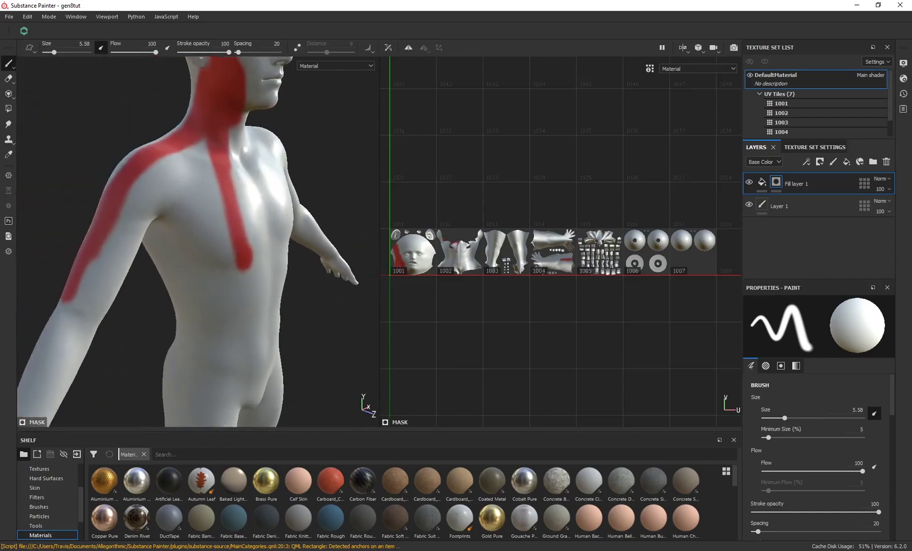
- Dab finger-like red strokes over the chest, then delete Fill layer 1
{"action": "left_click_drag", "start_coordinate": [122, 239], "coordinate": [169, 243], "text": "alt"}
{"action": "left_click_drag", "start_coordinate": [97, 219], "coordinate": [261, 216], "text": "alt"}
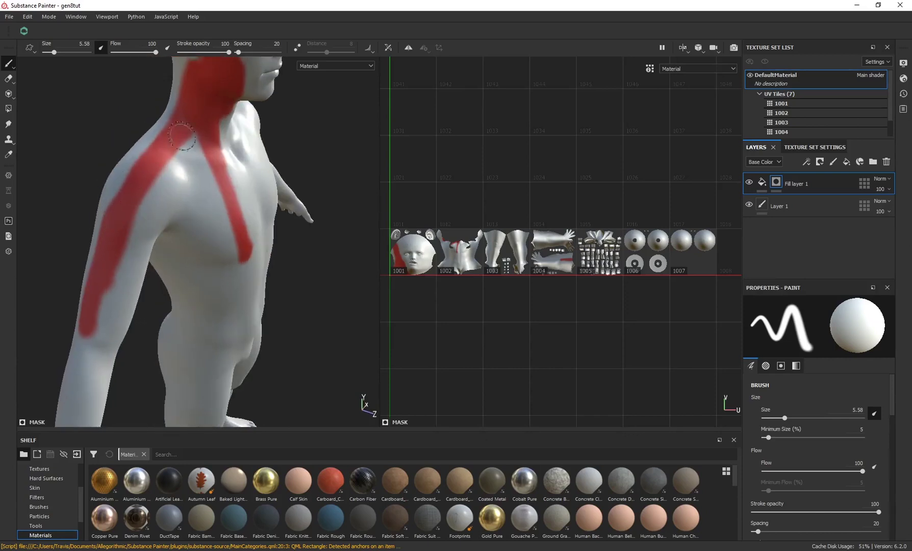
{"action": "mouse_move", "coordinate": [180, 154]}
{"action": "left_mouse_down", "text": "alt"}
{"action": "mouse_move", "coordinate": [258, 275]}
{"action": "mouse_move", "coordinate": [246, 312]}
{"action": "mouse_move", "coordinate": [200, 203]}
{"action": "mouse_move", "coordinate": [216, 225]}
{"action": "left_mouse_up", "text": "alt"}
{"action": "mouse_move", "coordinate": [205, 192]}
{"action": "left_mouse_down", "text": "alt"}
{"action": "mouse_move", "coordinate": [244, 197]}
{"action": "mouse_move", "coordinate": [234, 210]}
{"action": "mouse_move", "coordinate": [199, 209]}
{"action": "mouse_move", "coordinate": [203, 191]}
{"action": "left_mouse_up", "text": "alt"}
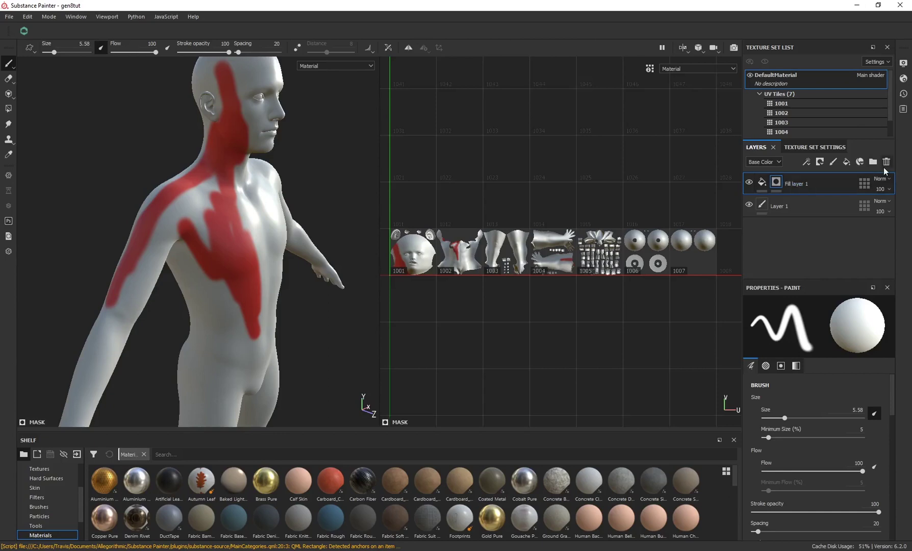
{"action": "left_click", "coordinate": [886, 162]}
{"action": "mouse_move", "coordinate": [334, 114]}
{"action": "left_mouse_down", "text": "alt"}
{"action": "mouse_move", "coordinate": [266, 126]}
{"action": "mouse_move", "coordinate": [344, 127]}
{"action": "mouse_move", "coordinate": [313, 173]}
{"action": "left_mouse_up", "text": "alt"}
- Add a fill layer with G8MBaseFaceMapD01_1001 as base colour and bring up its UV tile mask
{"action": "scroll", "coordinate": [74, 490], "scroll_direction": "up", "scroll_amount": 3}
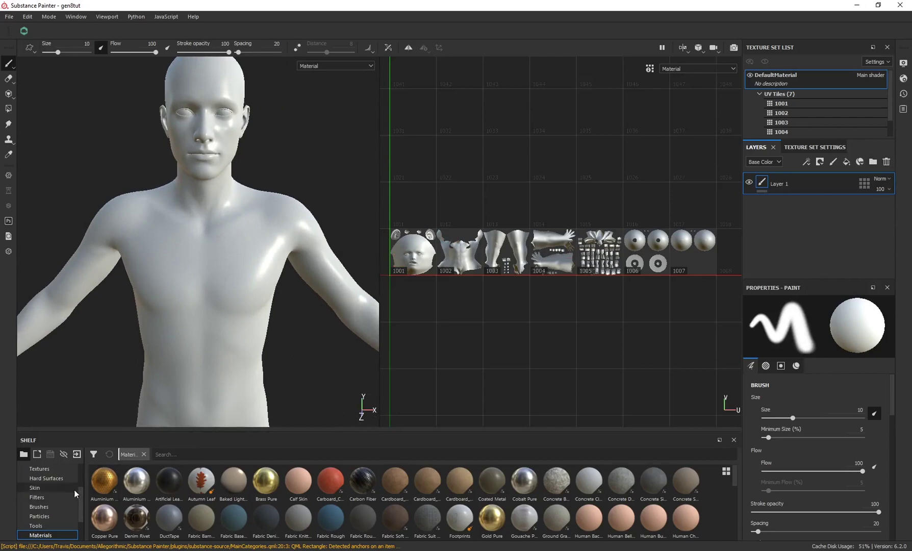
{"action": "left_click", "coordinate": [38, 480]}
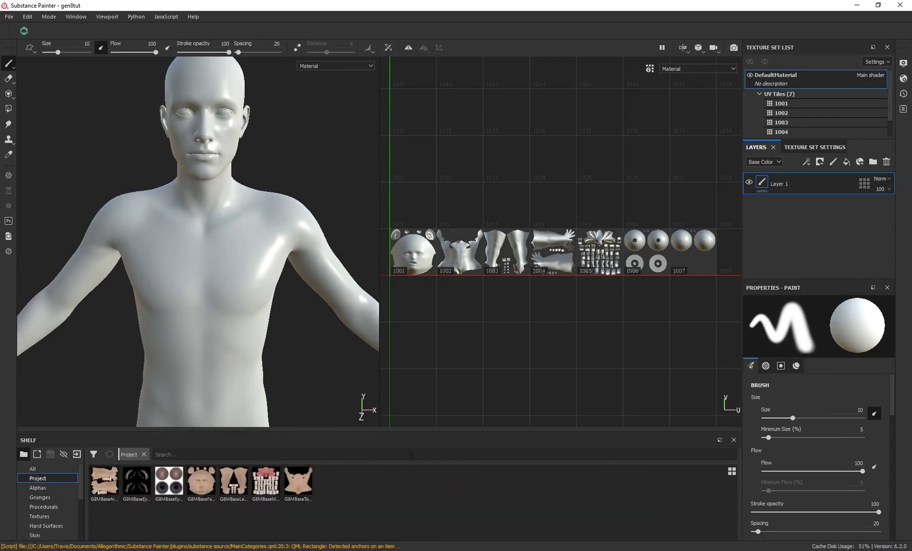
{"action": "left_click", "coordinate": [845, 164]}
{"action": "scroll", "coordinate": [800, 489], "scroll_direction": "down", "scroll_amount": 1}
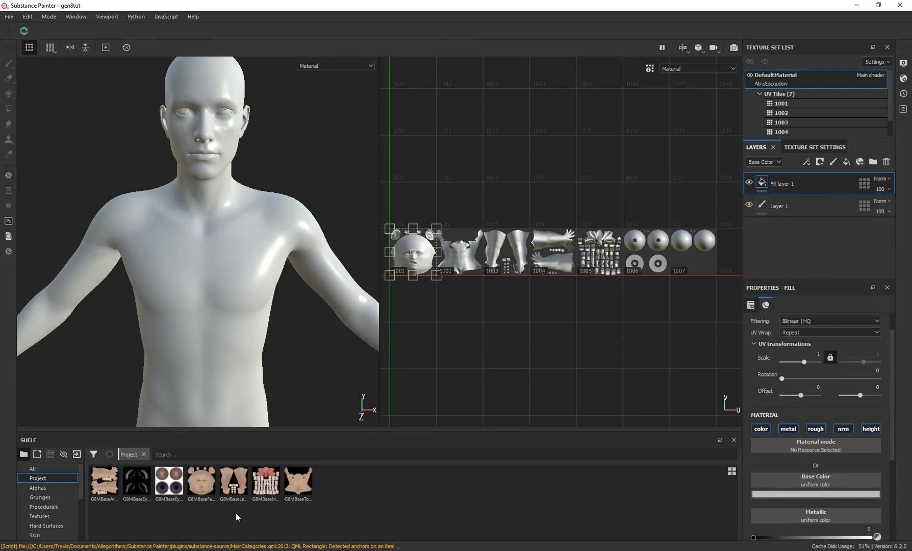
{"action": "left_click_drag", "start_coordinate": [199, 486], "coordinate": [815, 479]}
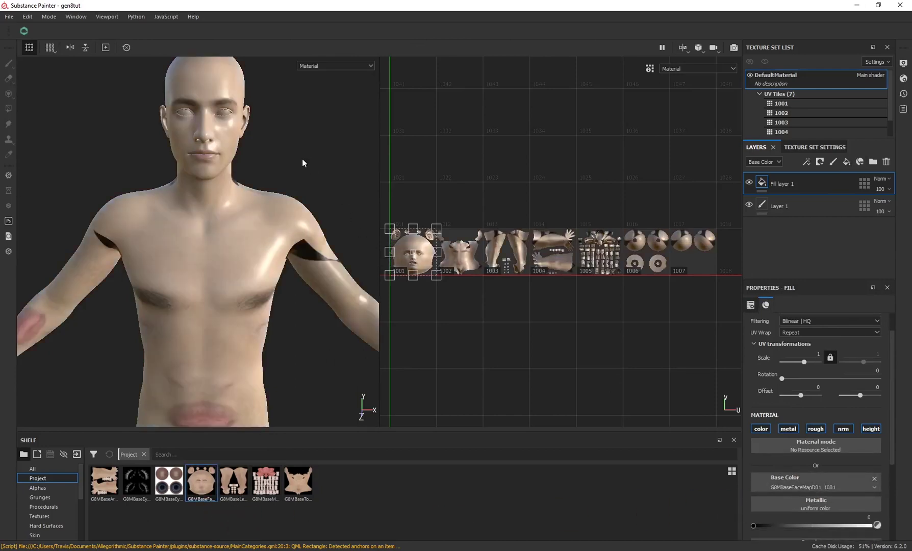
{"action": "right_click_drag", "start_coordinate": [303, 162], "coordinate": [246, 286], "text": "alt"}
{"action": "left_click_drag", "start_coordinate": [286, 153], "coordinate": [203, 297], "text": "alt"}
{"action": "right_click_drag", "start_coordinate": [203, 297], "coordinate": [149, 218], "text": "alt"}
{"action": "left_click_drag", "start_coordinate": [149, 218], "coordinate": [182, 201], "text": "alt"}
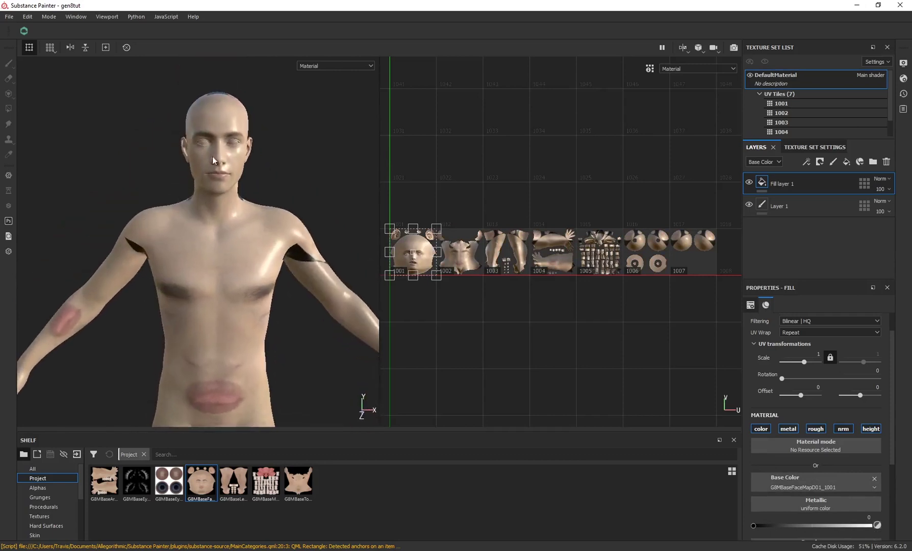
{"action": "scroll", "coordinate": [212, 156], "scroll_direction": "up", "scroll_amount": 5}
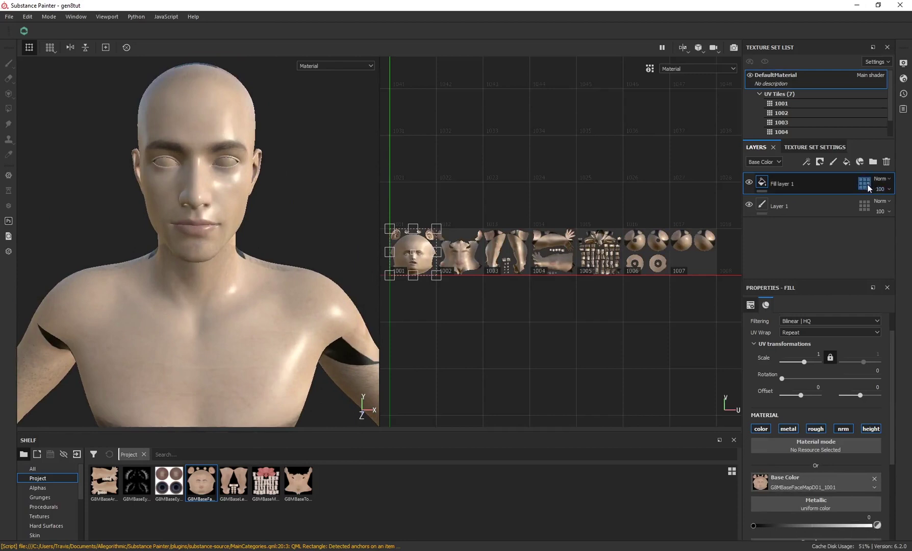
{"action": "left_click", "coordinate": [864, 183]}
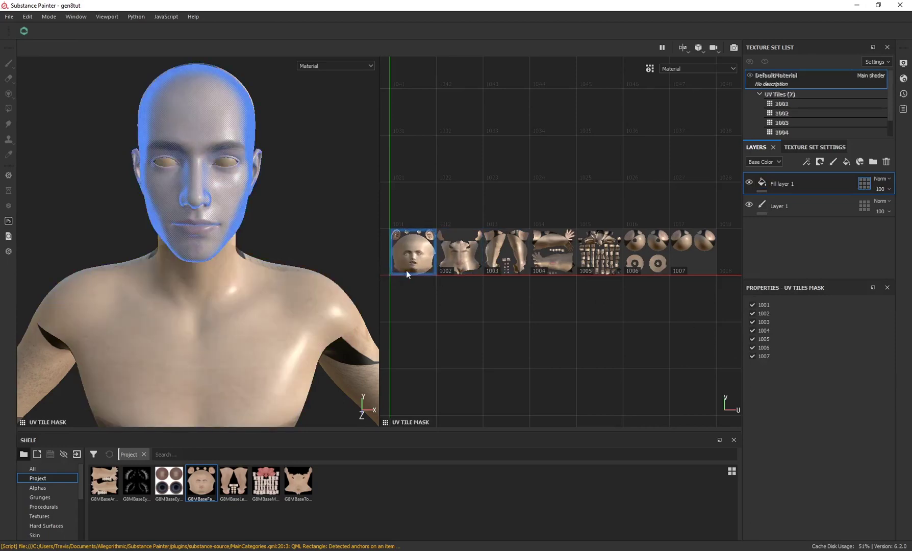
- Uncheck tiles 1002–1007 so the face texture layer covers only tile 1001
{"action": "left_click", "coordinate": [752, 313]}
{"action": "left_click", "coordinate": [752, 321]}
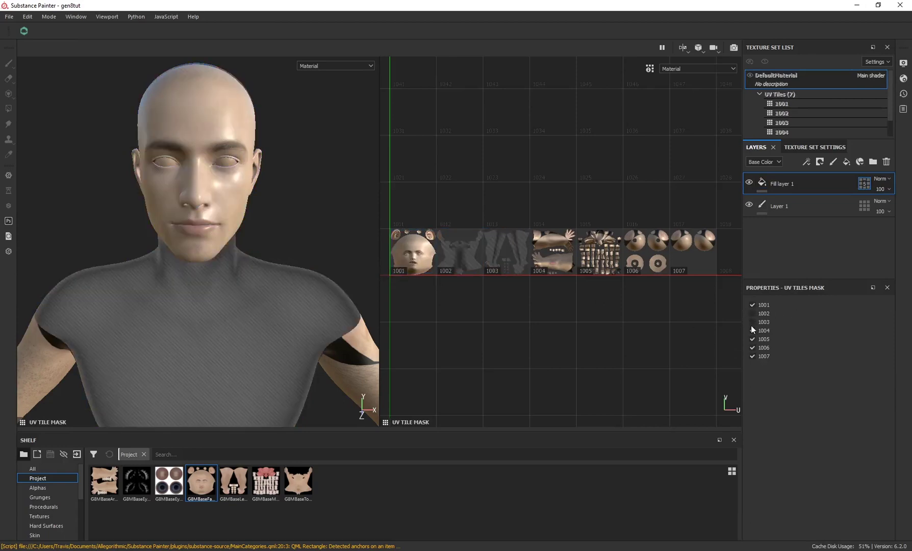
{"action": "left_click", "coordinate": [752, 330]}
{"action": "left_click", "coordinate": [753, 339]}
{"action": "left_click", "coordinate": [752, 347]}
{"action": "left_click", "coordinate": [752, 356]}
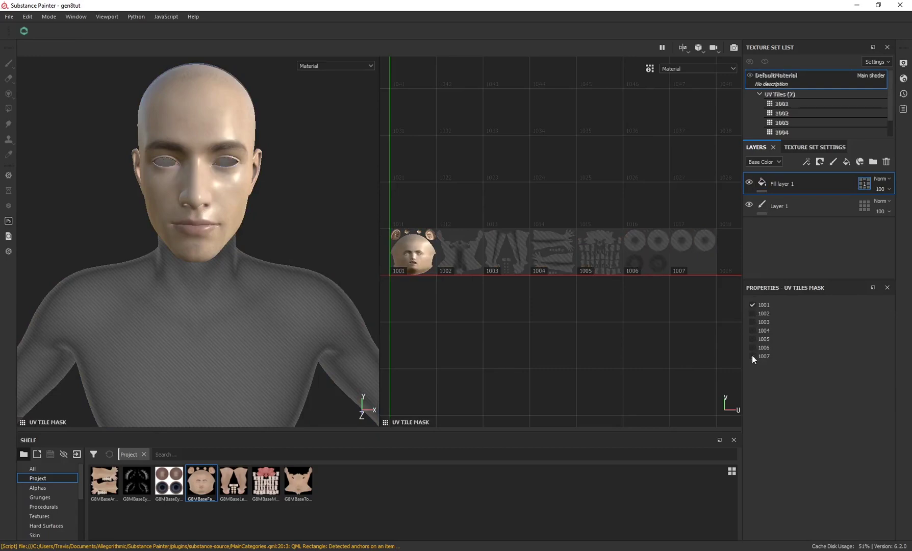
{"action": "mouse_move", "coordinate": [302, 163]}
{"action": "left_mouse_down", "text": "alt"}
{"action": "mouse_move", "coordinate": [286, 171]}
{"action": "mouse_move", "coordinate": [301, 181]}
{"action": "left_mouse_up", "text": "alt"}
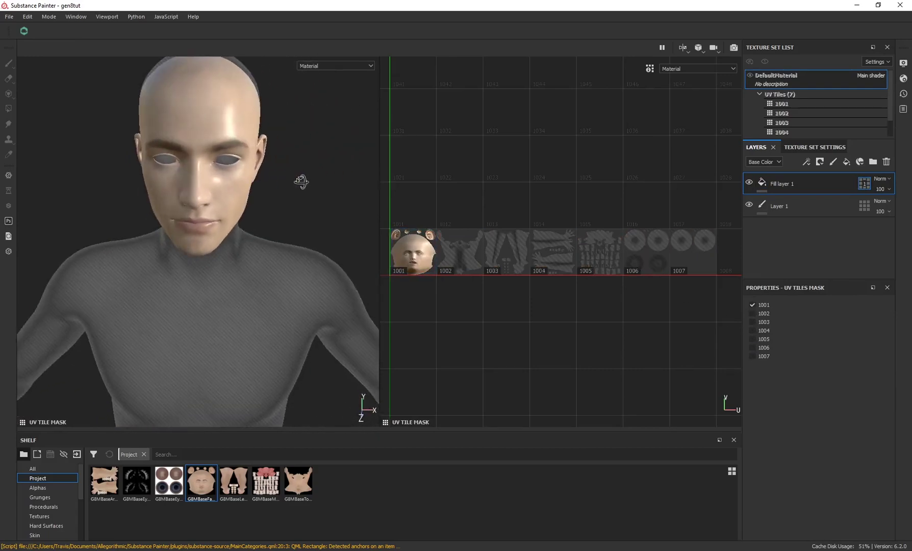
- Add a second fill layer with the torso skin texture, masked to tile 1002 only
{"action": "left_click", "coordinate": [846, 162]}
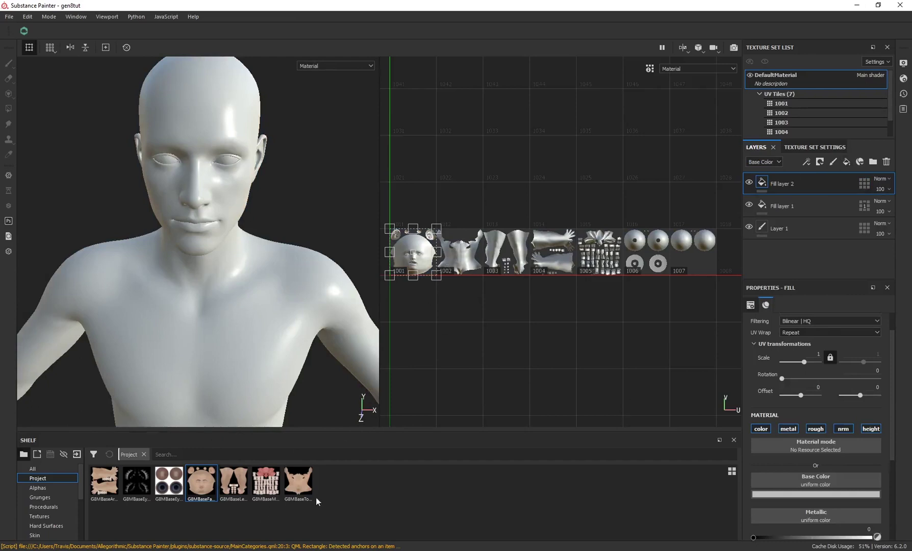
{"action": "left_click_drag", "start_coordinate": [298, 492], "coordinate": [816, 482]}
{"action": "left_click", "coordinate": [863, 184]}
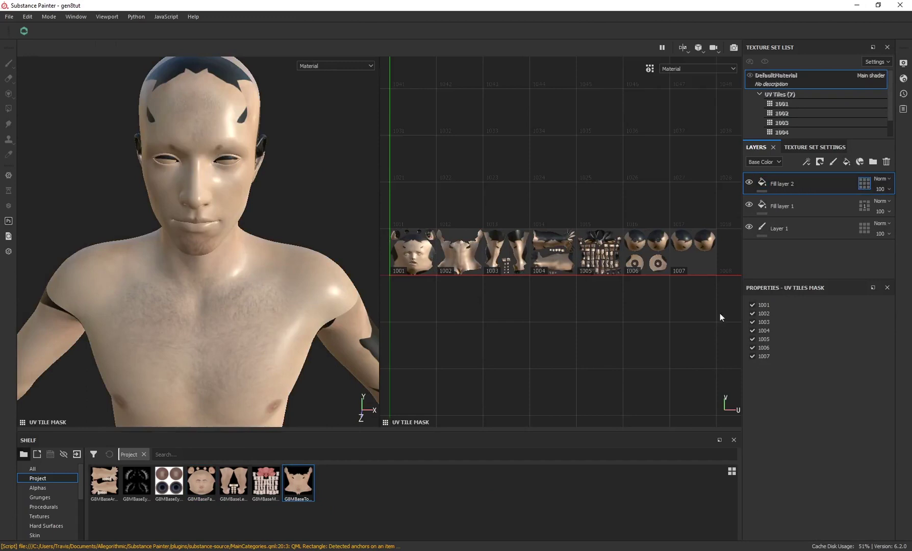
{"action": "left_click", "coordinate": [752, 305]}
{"action": "left_click", "coordinate": [751, 321]}
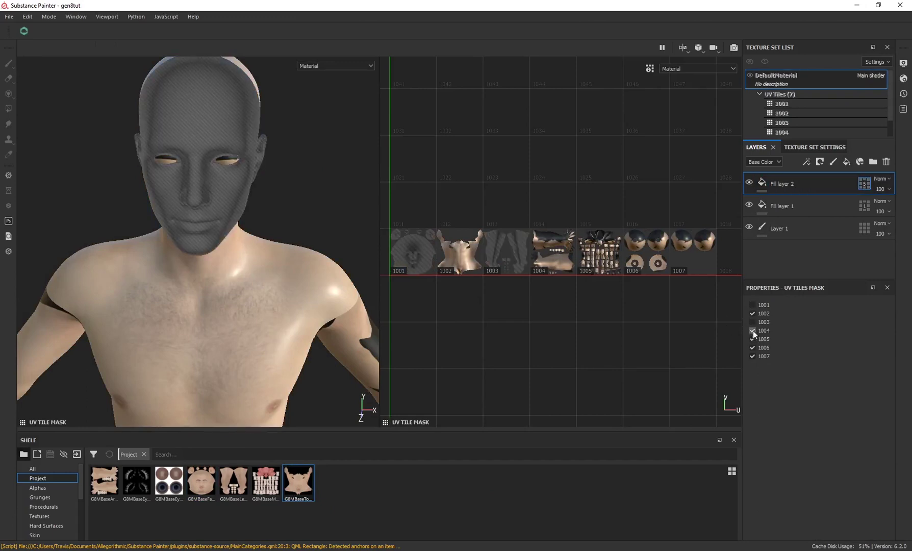
{"action": "left_click", "coordinate": [752, 330]}
{"action": "left_click", "coordinate": [753, 339]}
{"action": "left_click", "coordinate": [753, 347]}
{"action": "left_click", "coordinate": [752, 356]}
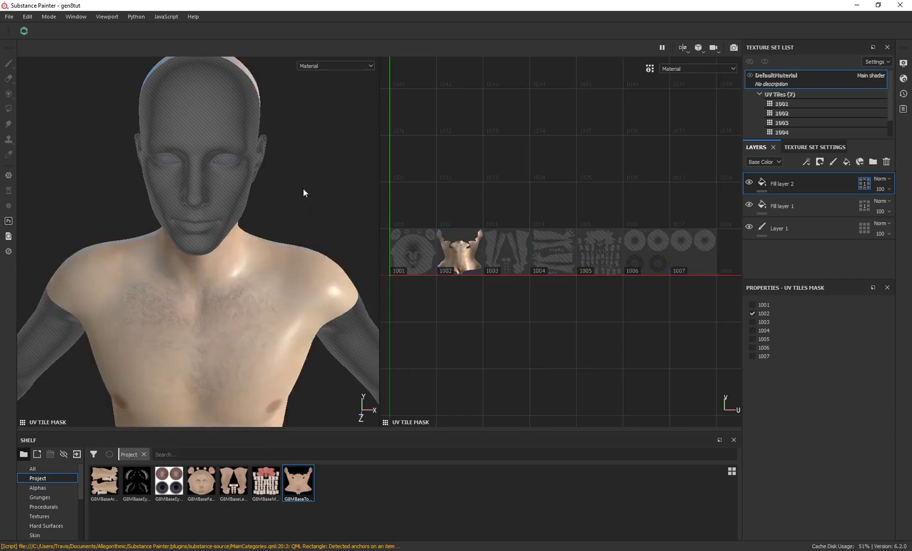
{"action": "left_click_drag", "start_coordinate": [303, 189], "coordinate": [325, 167], "text": "alt"}
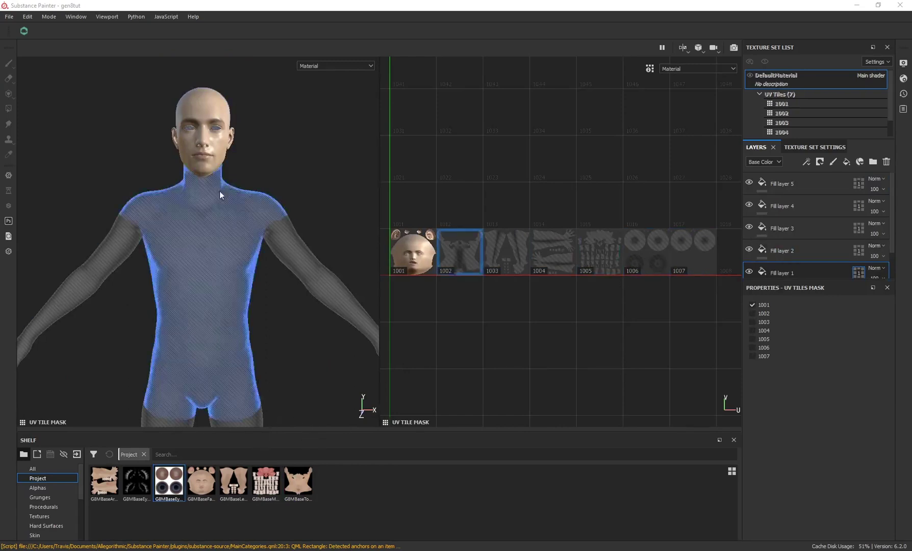
- Review the head, torso, legs, arms and tile-1005 fill layers, then add Fill layer 6 on top
{"action": "middle_click_drag", "start_coordinate": [267, 148], "coordinate": [254, 141]}
{"action": "left_click_drag", "start_coordinate": [253, 142], "coordinate": [317, 159], "text": "alt"}
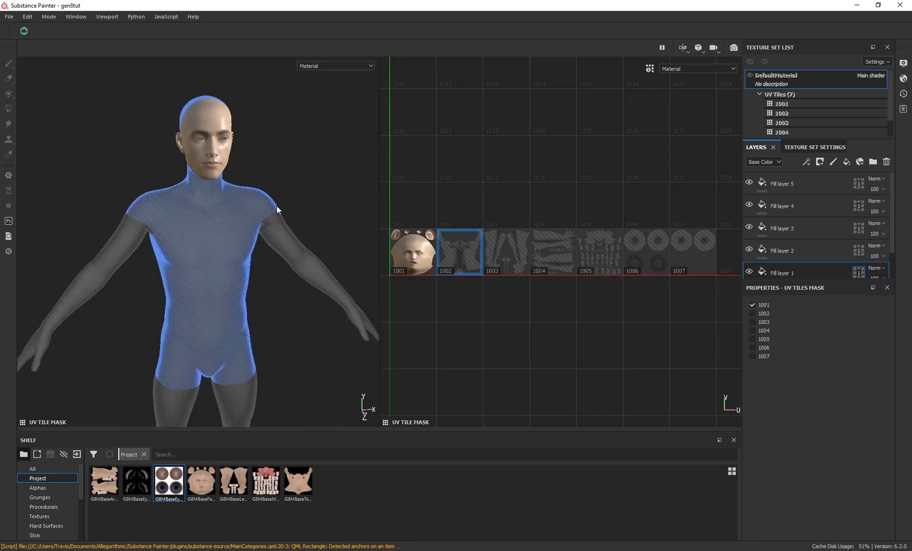
{"action": "left_click", "coordinate": [783, 250]}
{"action": "left_click", "coordinate": [784, 235]}
{"action": "left_click", "coordinate": [795, 271]}
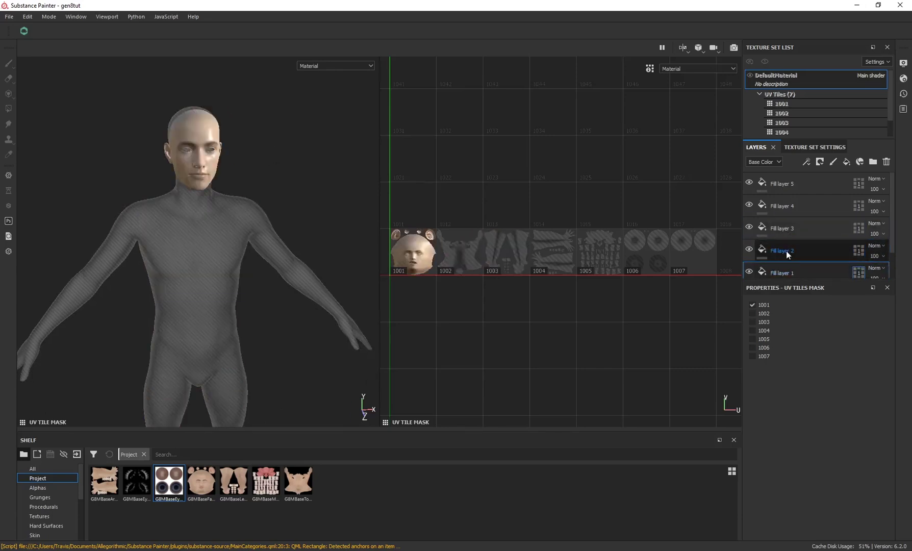
{"action": "left_click", "coordinate": [786, 250]}
{"action": "left_click", "coordinate": [781, 235]}
{"action": "left_click", "coordinate": [783, 204]}
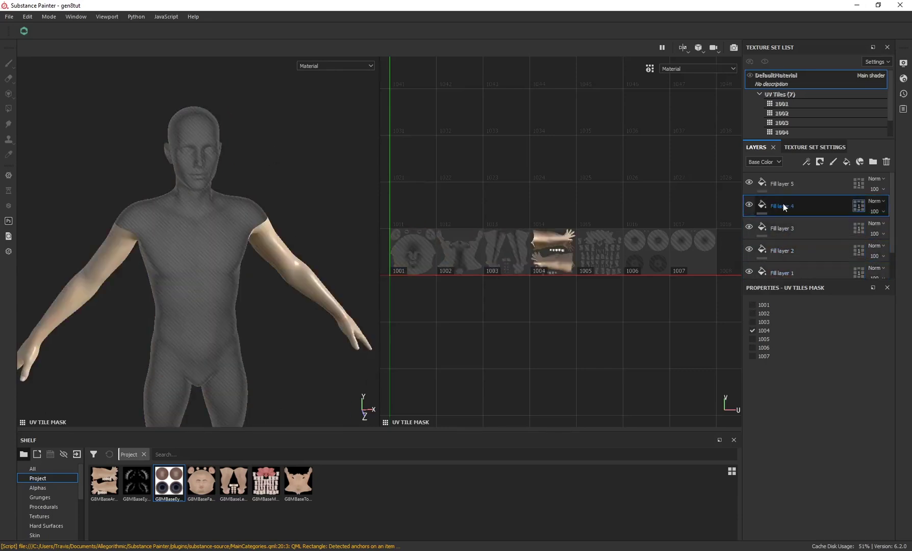
{"action": "left_click", "coordinate": [786, 186]}
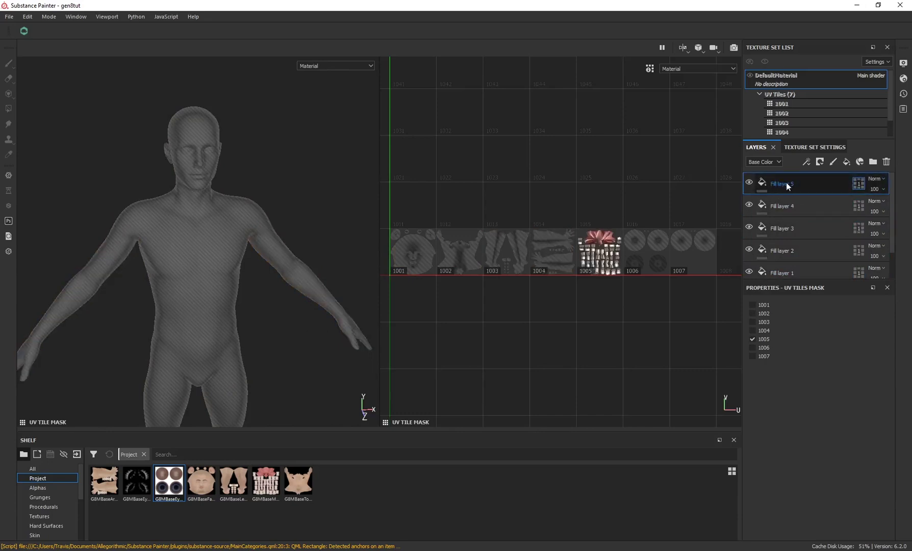
{"action": "left_click_drag", "start_coordinate": [238, 173], "coordinate": [643, 216], "text": "alt"}
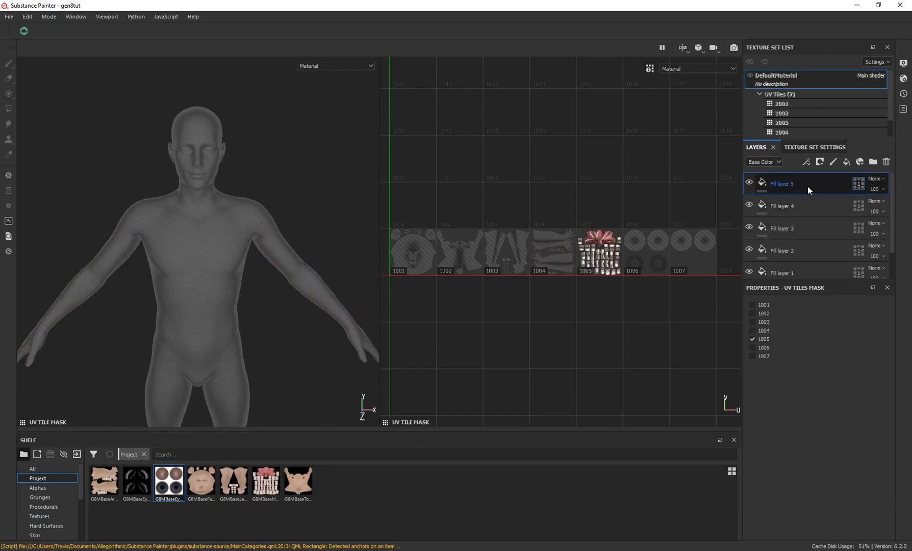
{"action": "left_click", "coordinate": [846, 162]}
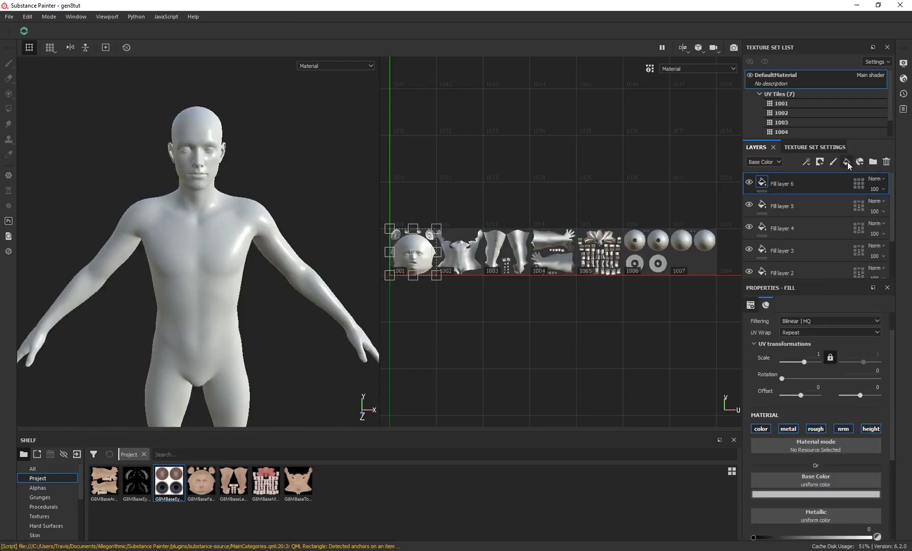
- Toggle Fill layer 6 off and on, inspecting the skin-textured figure from several angles
{"action": "left_click", "coordinate": [748, 184]}
{"action": "left_click", "coordinate": [748, 184]}
{"action": "left_click", "coordinate": [748, 184]}
{"action": "left_click_drag", "start_coordinate": [287, 163], "coordinate": [228, 153], "text": "alt"}
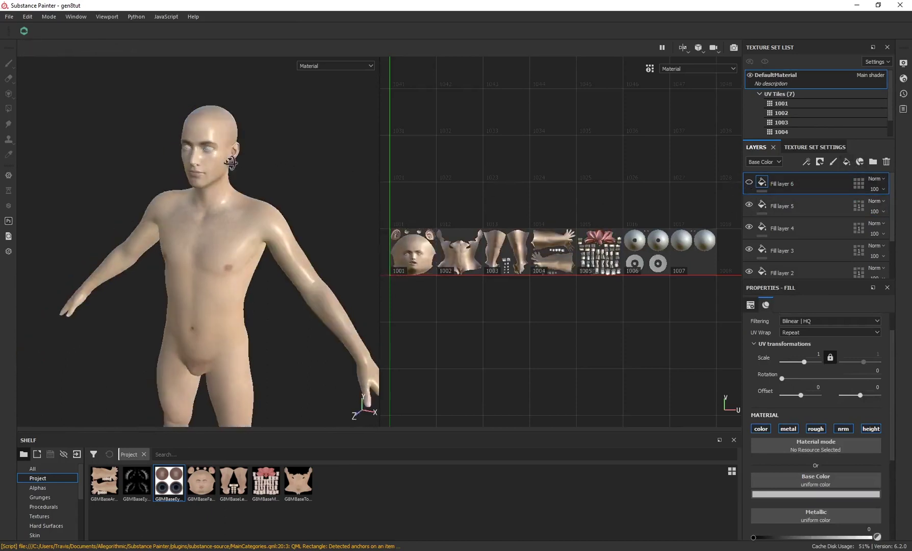
{"action": "middle_click_drag", "start_coordinate": [280, 242], "coordinate": [292, 168], "text": "alt"}
{"action": "middle_click_drag", "start_coordinate": [226, 188], "coordinate": [224, 253], "text": "alt"}
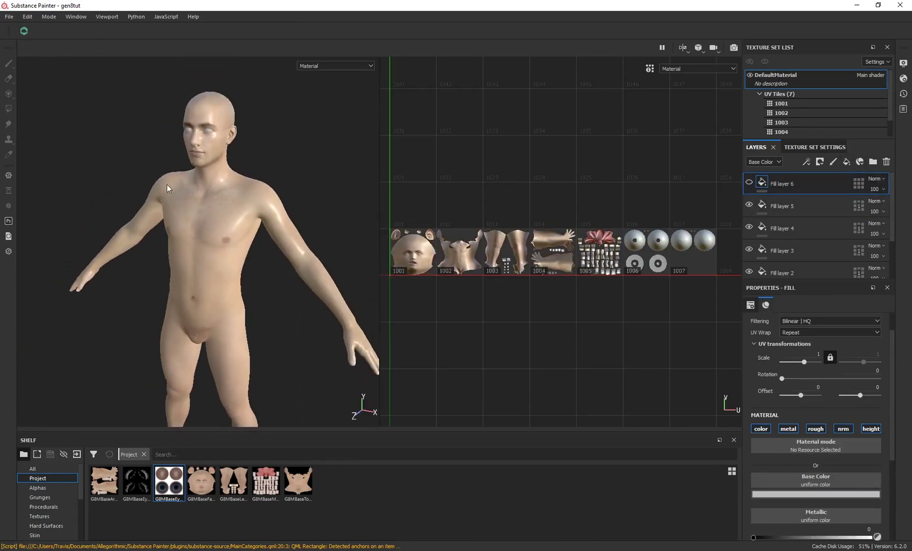
{"action": "left_click_drag", "start_coordinate": [168, 185], "coordinate": [211, 197], "text": "alt"}
{"action": "middle_click_drag", "start_coordinate": [209, 214], "coordinate": [199, 312], "text": "alt"}
{"action": "scroll", "coordinate": [188, 275], "scroll_direction": "up", "scroll_amount": 3}
{"action": "scroll", "coordinate": [188, 277], "scroll_direction": "up", "scroll_amount": 2}
{"action": "left_click_drag", "start_coordinate": [191, 286], "coordinate": [228, 298], "text": "alt"}
{"action": "middle_click_drag", "start_coordinate": [232, 296], "coordinate": [235, 234], "text": "alt"}
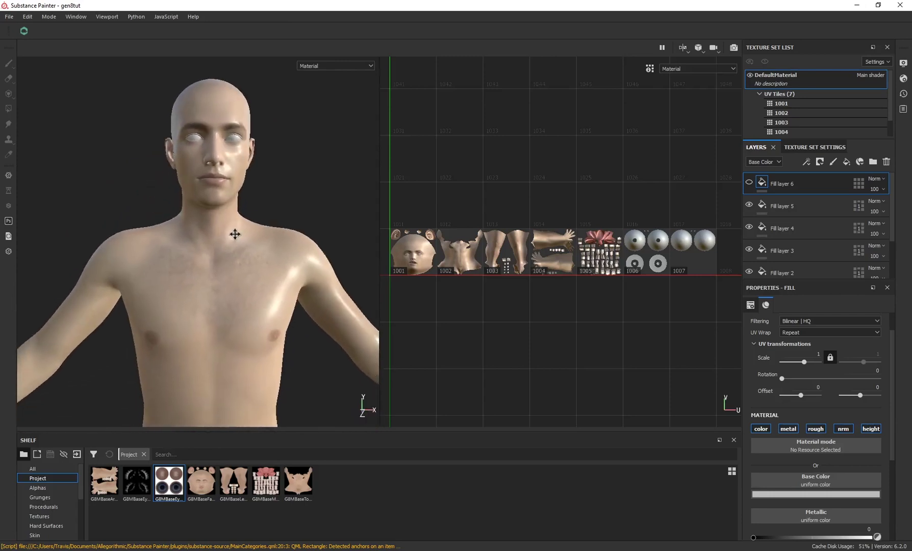
{"action": "left_click_drag", "start_coordinate": [189, 209], "coordinate": [214, 203], "text": "alt"}
{"action": "scroll", "coordinate": [775, 214], "scroll_direction": "down", "scroll_amount": 3}
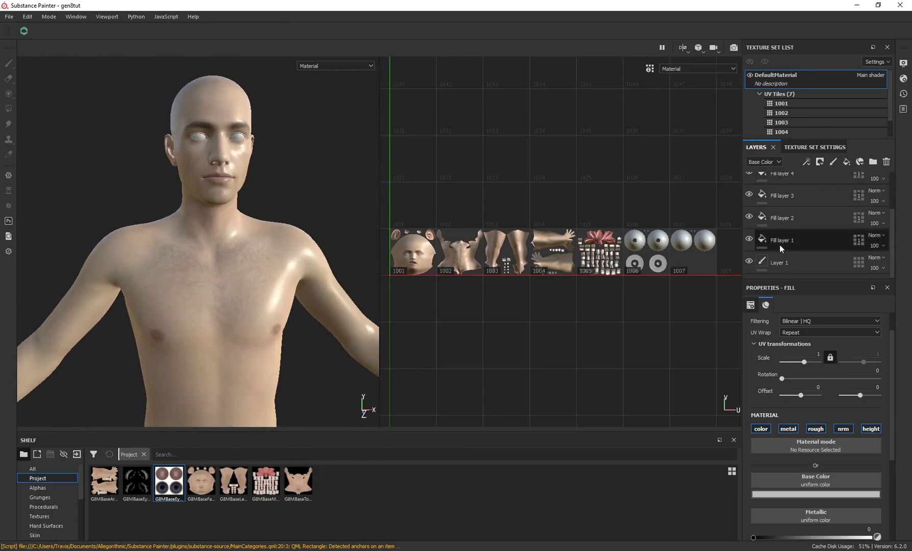
- Raise roughness to about 0.5 on the head layer and about 0.4 on the torso layer
{"action": "left_click", "coordinate": [767, 239]}
{"action": "left_click", "coordinate": [762, 239]}
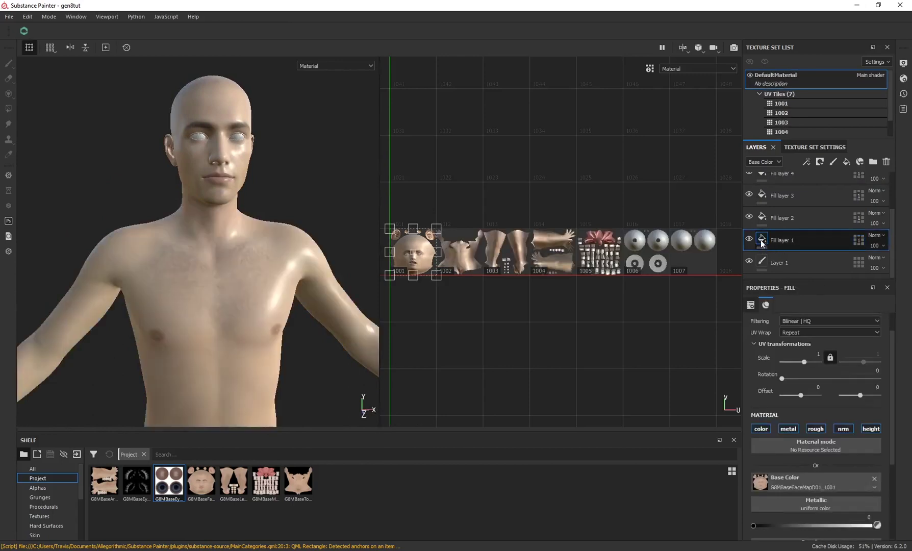
{"action": "scroll", "coordinate": [775, 444], "scroll_direction": "down", "scroll_amount": 1}
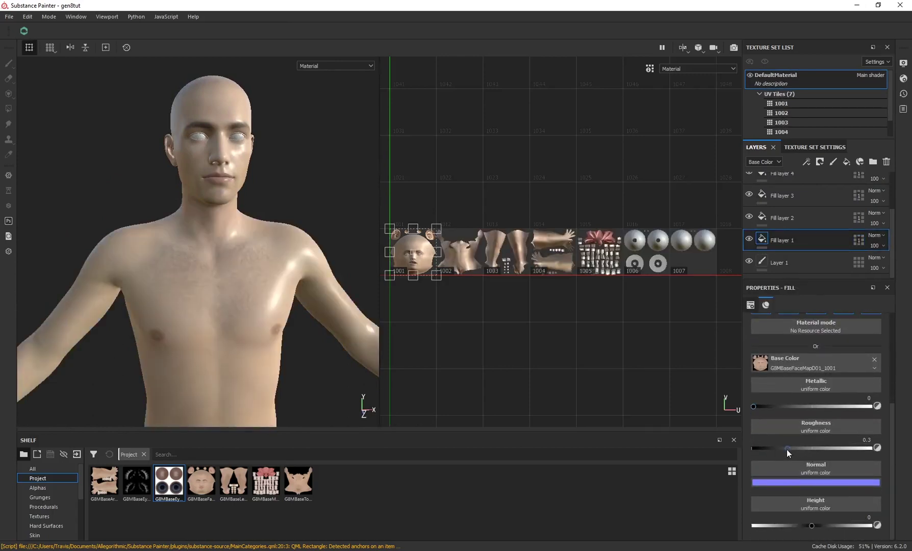
{"action": "mouse_move", "coordinate": [787, 448]}
{"action": "left_mouse_down"}
{"action": "mouse_move", "coordinate": [812, 448]}
{"action": "mouse_move", "coordinate": [793, 446]}
{"action": "left_mouse_up"}
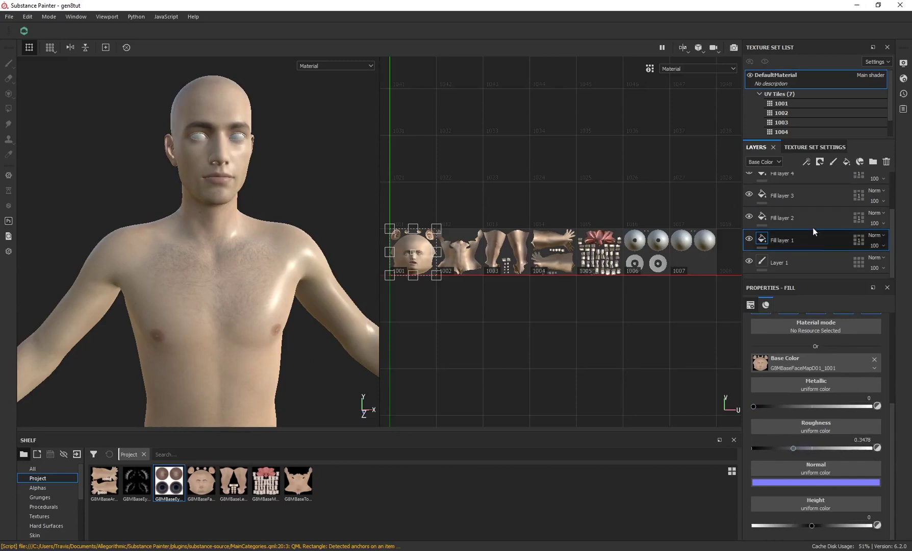
{"action": "left_click", "coordinate": [764, 219]}
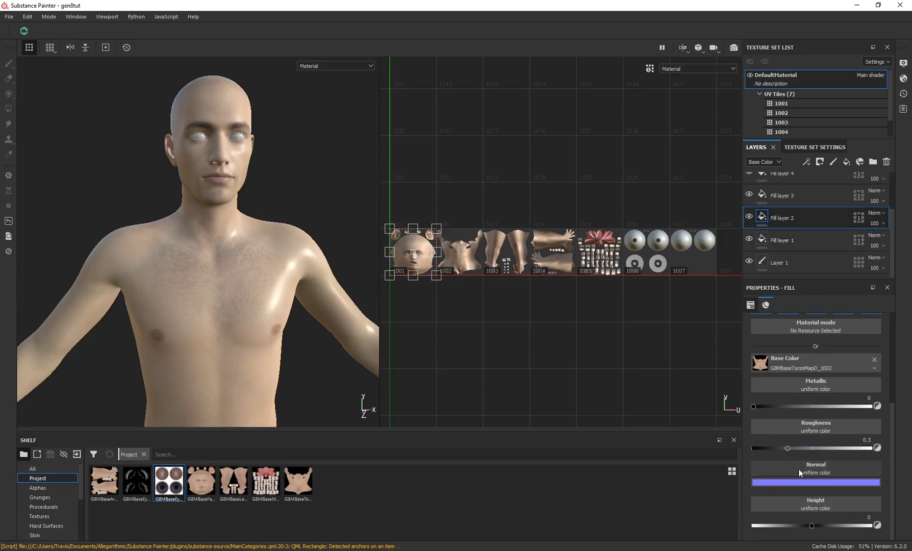
{"action": "left_click_drag", "start_coordinate": [787, 449], "coordinate": [798, 449]}
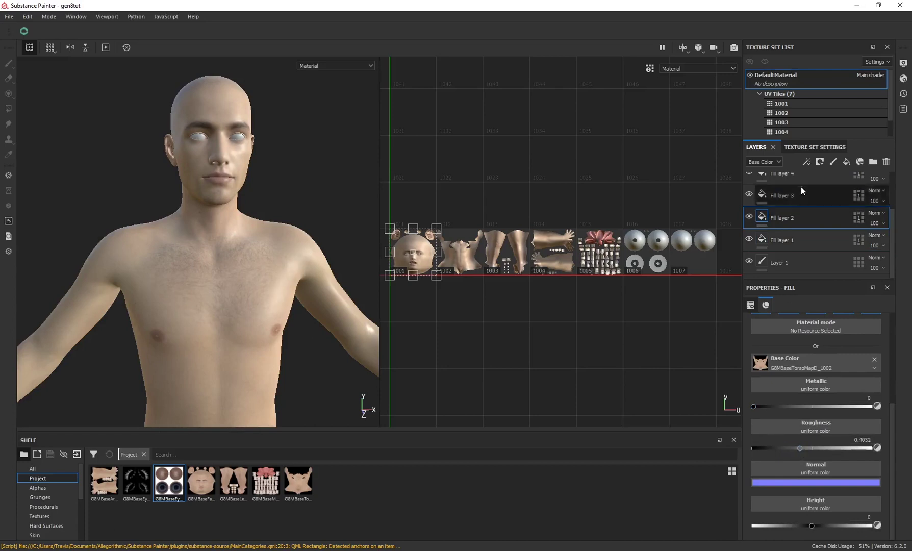
{"action": "scroll", "coordinate": [798, 194], "scroll_direction": "up", "scroll_amount": 3}
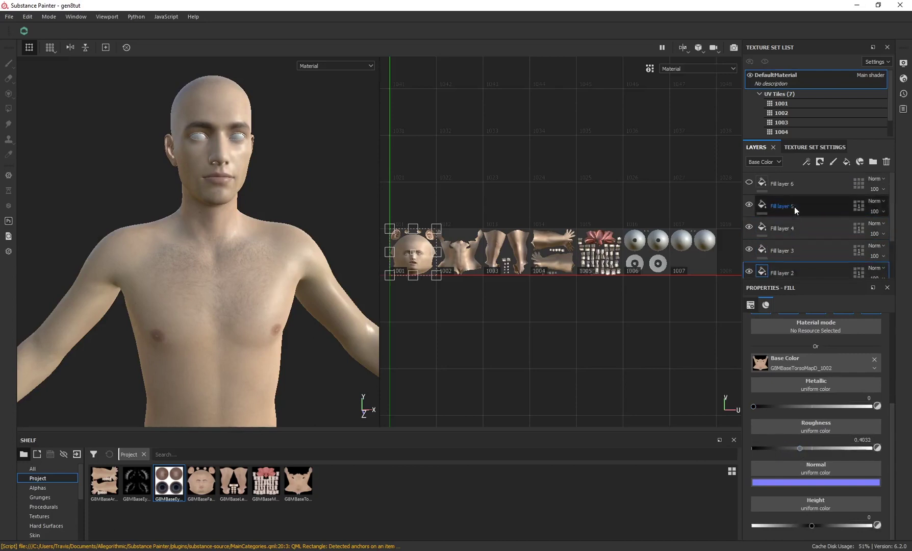
- Make the plain grey Fill layer 6 visible over the whole figure and bring up its layer options
{"action": "left_click", "coordinate": [750, 184]}
{"action": "left_click_drag", "start_coordinate": [338, 153], "coordinate": [265, 194], "text": "alt"}
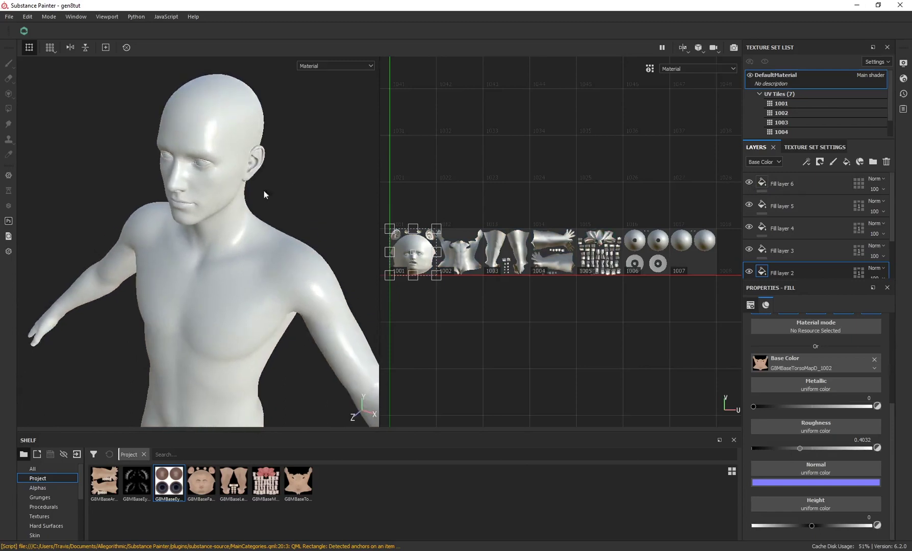
{"action": "scroll", "coordinate": [251, 287], "scroll_direction": "down", "scroll_amount": 3}
{"action": "left_click_drag", "start_coordinate": [220, 304], "coordinate": [263, 267], "text": "alt"}
{"action": "middle_click_drag", "start_coordinate": [252, 271], "coordinate": [248, 222], "text": "alt"}
{"action": "left_click_drag", "start_coordinate": [248, 223], "coordinate": [214, 207], "text": "alt"}
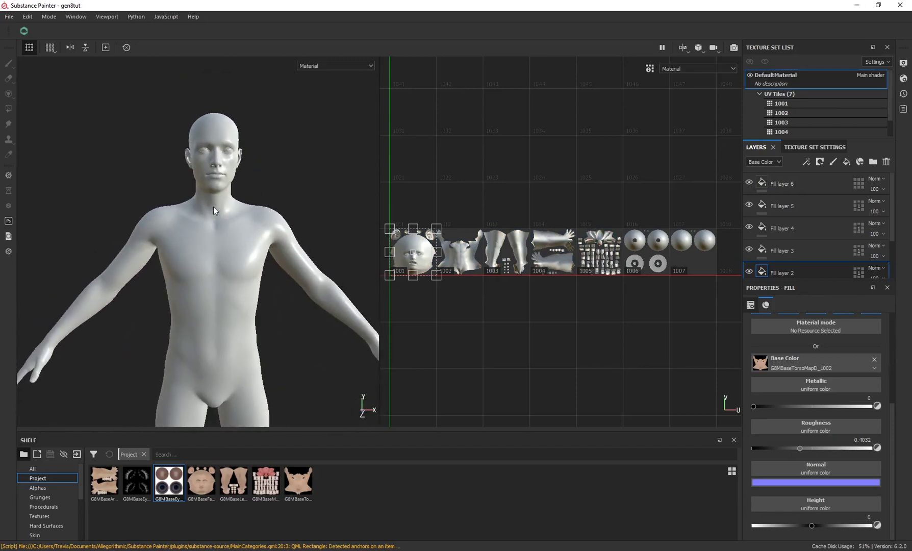
{"action": "scroll", "coordinate": [216, 191], "scroll_direction": "up", "scroll_amount": 2}
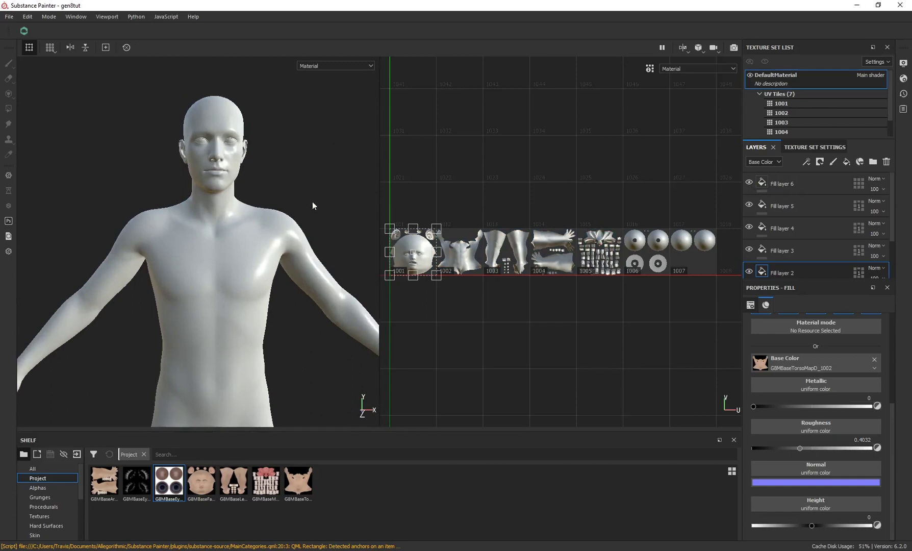
{"action": "middle_click_drag", "start_coordinate": [276, 162], "coordinate": [246, 172], "text": "alt"}
{"action": "scroll", "coordinate": [230, 181], "scroll_direction": "down", "scroll_amount": 1}
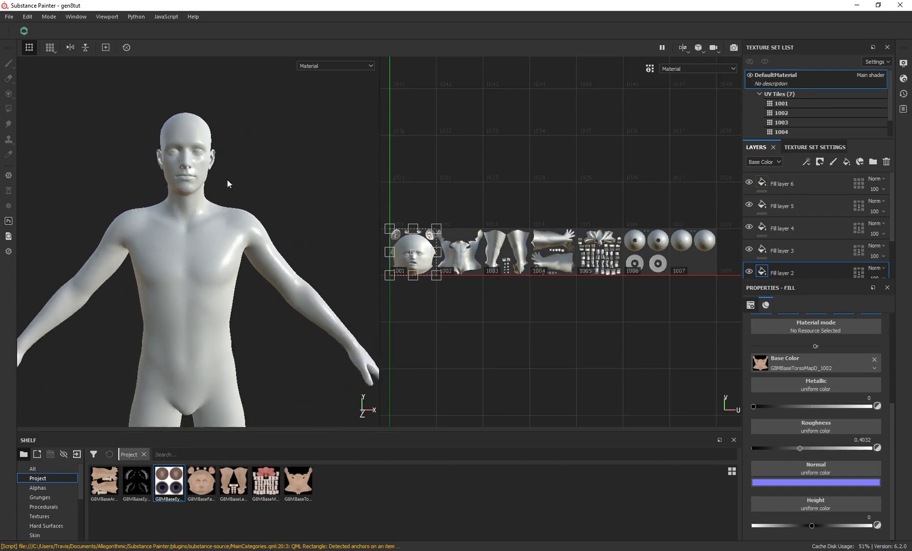
{"action": "scroll", "coordinate": [228, 181], "scroll_direction": "up", "scroll_amount": 3}
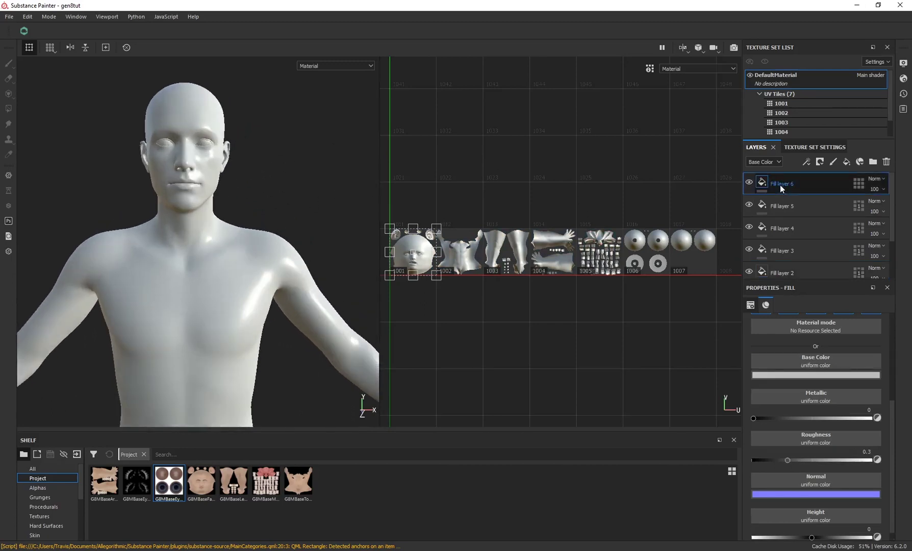
{"action": "right_click", "coordinate": [780, 184]}
- Add a black mask to Fill layer 6 and paint a test stroke down the upper arm
{"action": "left_click", "coordinate": [804, 200]}
{"action": "key", "text": "1"}
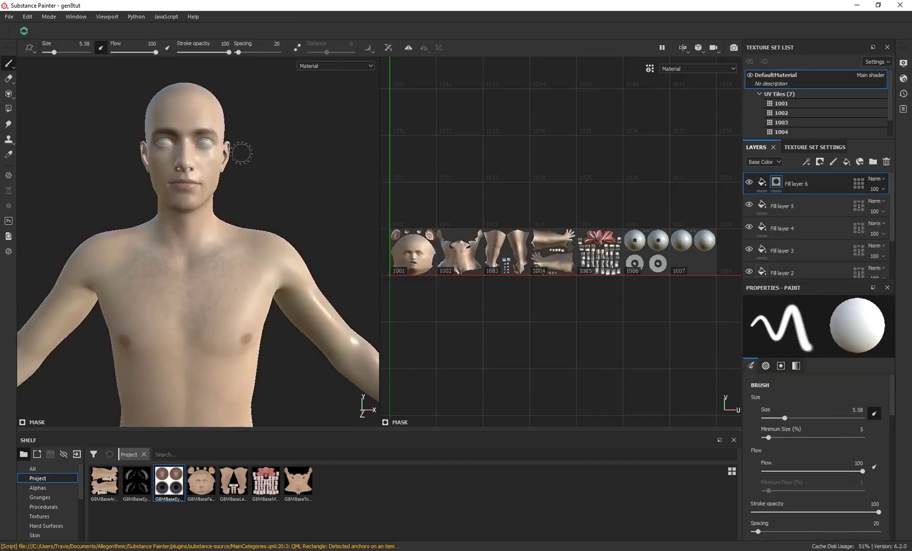
{"action": "left_click_drag", "start_coordinate": [241, 149], "coordinate": [115, 160], "text": "alt"}
{"action": "middle_click_drag", "start_coordinate": [116, 161], "coordinate": [228, 142], "text": "alt"}
{"action": "mouse_move", "coordinate": [248, 208]}
{"action": "left_mouse_down"}
{"action": "mouse_move", "coordinate": [220, 213]}
{"action": "mouse_move", "coordinate": [173, 280]}
{"action": "mouse_move", "coordinate": [196, 247]}
{"action": "mouse_move", "coordinate": [301, 191]}
{"action": "mouse_move", "coordinate": [287, 110]}
{"action": "mouse_move", "coordinate": [199, 239]}
{"action": "mouse_move", "coordinate": [267, 221]}
{"action": "mouse_move", "coordinate": [174, 292]}
{"action": "left_mouse_up"}
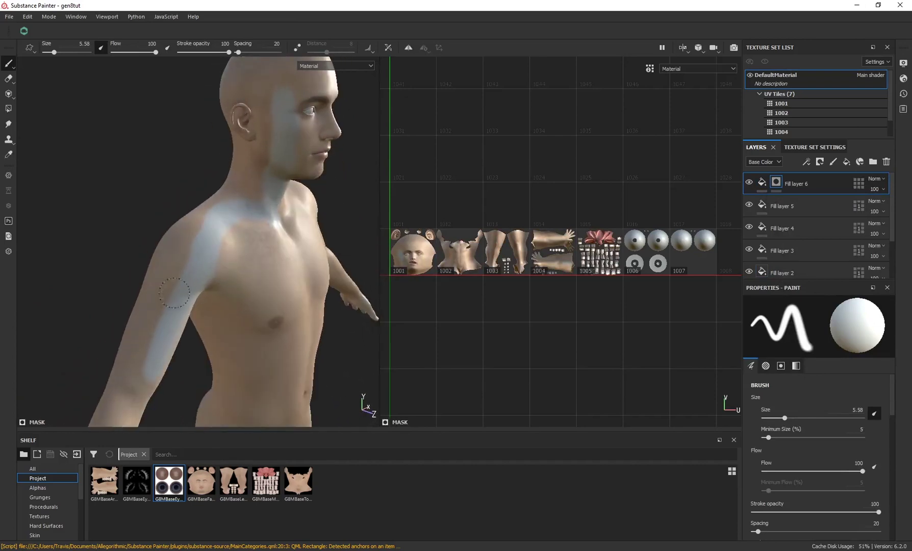
- Turn the figure to face the chest and reduce the brush size to 3.52
{"action": "middle_click_drag", "start_coordinate": [148, 209], "coordinate": [133, 194], "text": "alt"}
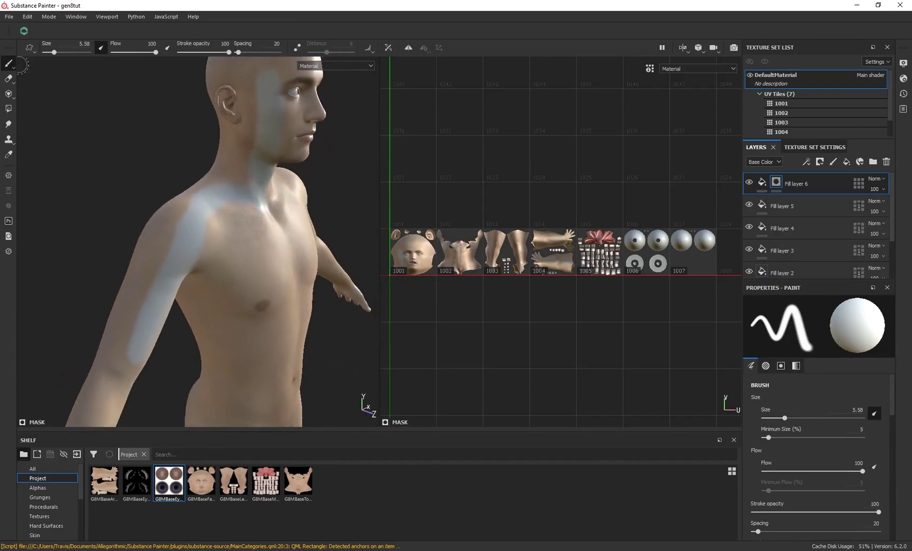
{"action": "mouse_move", "coordinate": [163, 180]}
{"action": "left_mouse_down", "text": "alt"}
{"action": "mouse_move", "coordinate": [138, 183]}
{"action": "mouse_move", "coordinate": [158, 190]}
{"action": "left_mouse_up", "text": "alt"}
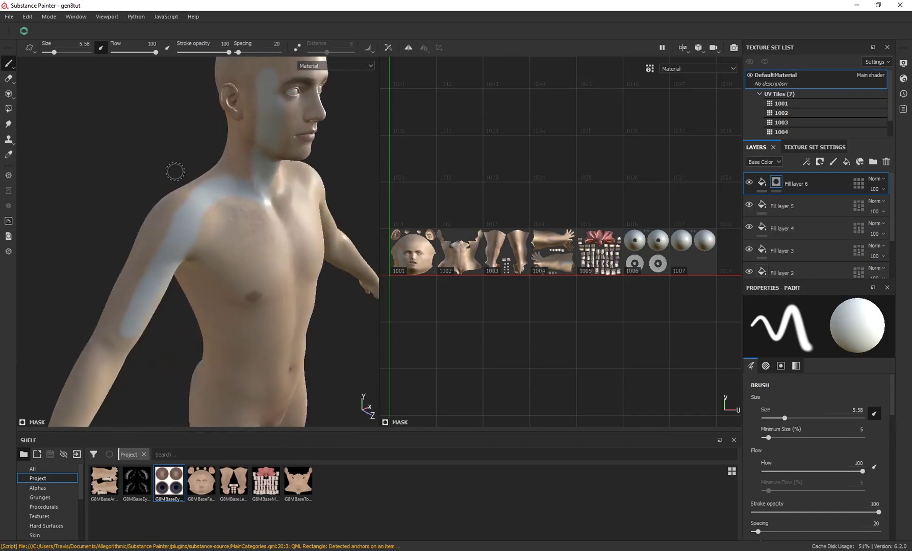
{"action": "left_click_drag", "start_coordinate": [128, 187], "coordinate": [206, 233], "text": "alt"}
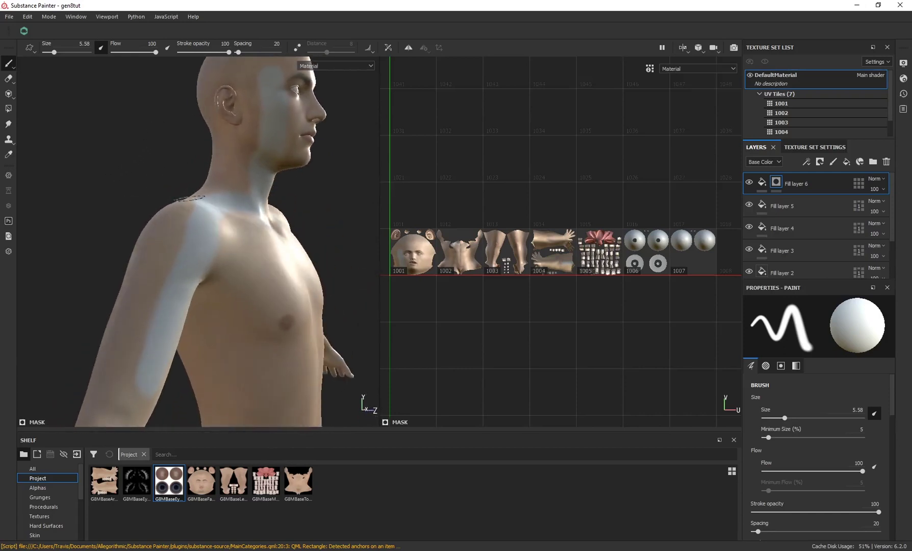
{"action": "left_click_drag", "start_coordinate": [90, 175], "coordinate": [19, 190], "text": "alt"}
{"action": "middle_click_drag", "start_coordinate": [220, 187], "coordinate": [109, 182], "text": "alt"}
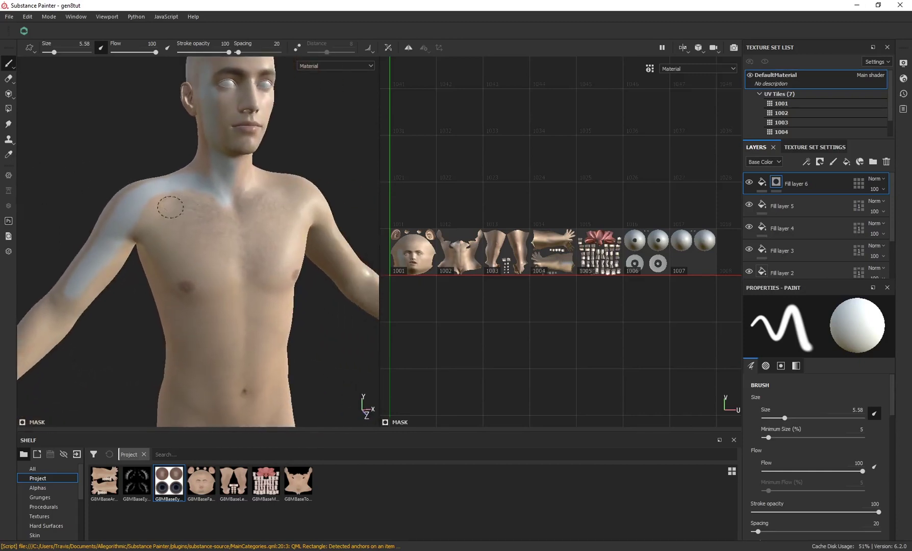
{"action": "left_click_drag", "start_coordinate": [171, 206], "coordinate": [169, 203], "text": "alt"}
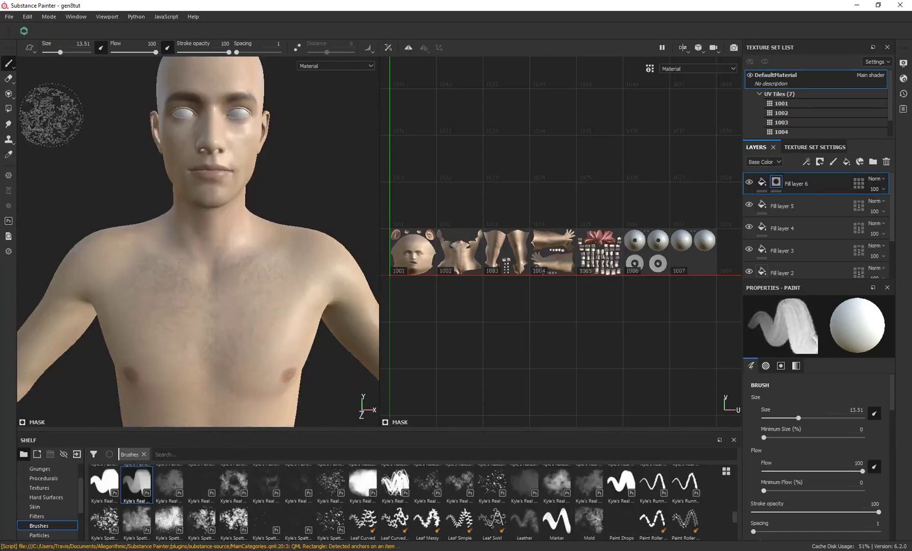
{"action": "scroll", "coordinate": [144, 503], "scroll_direction": "up", "scroll_amount": 5}
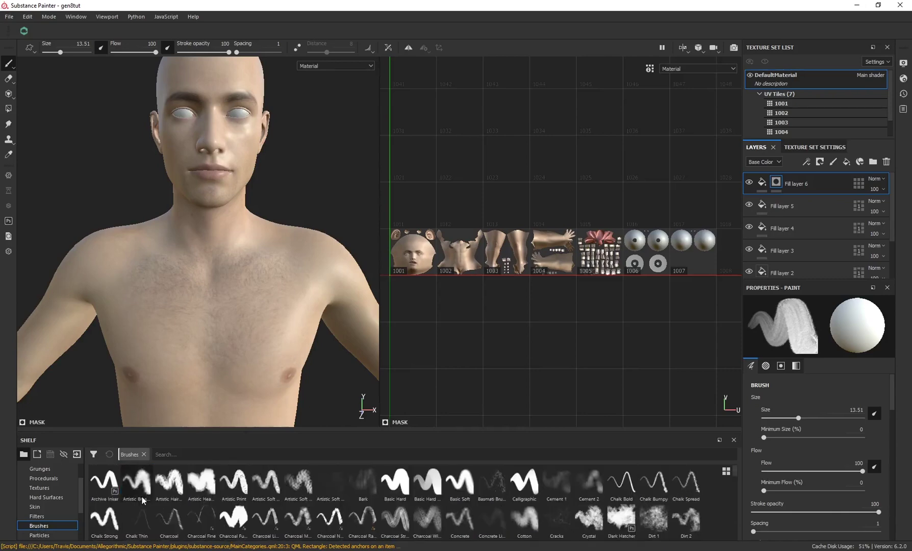
{"action": "scroll", "coordinate": [144, 504], "scroll_direction": "down", "scroll_amount": 5}
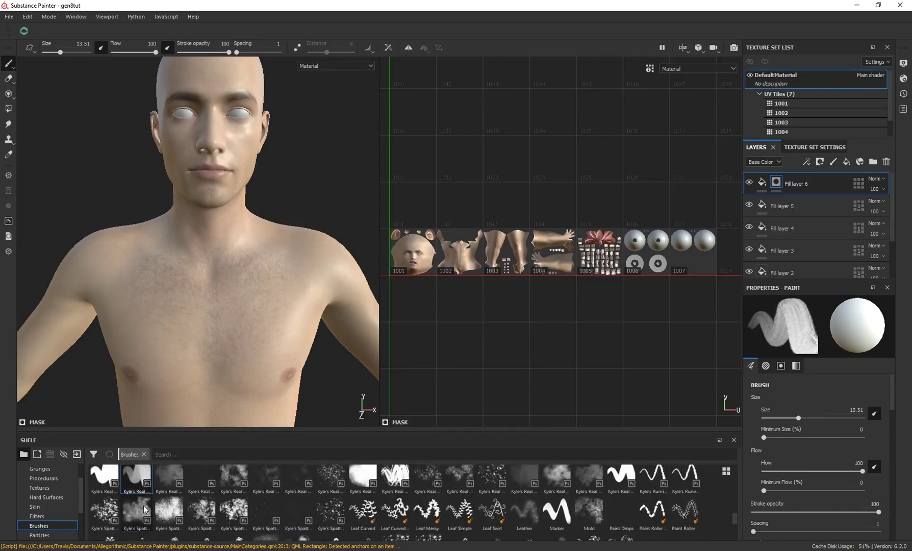
{"action": "scroll", "coordinate": [135, 491], "scroll_direction": "up", "scroll_amount": 1}
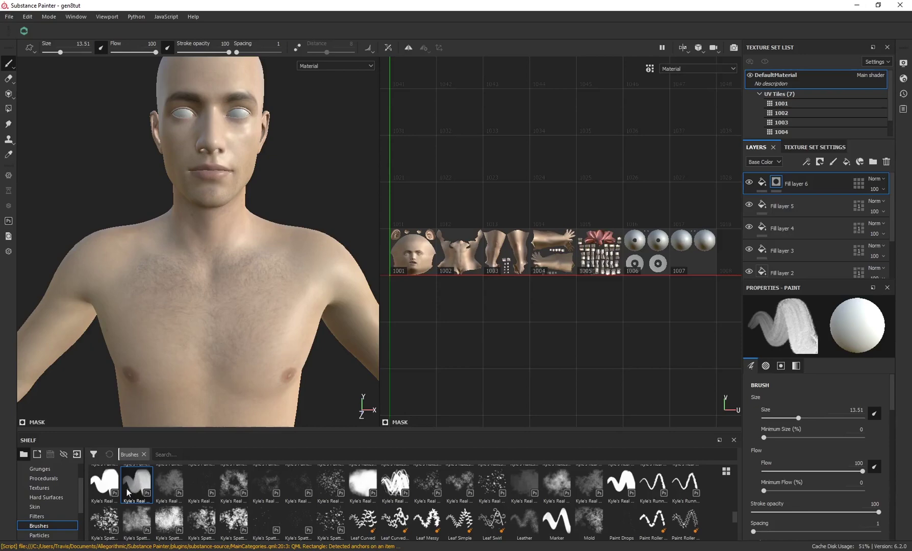
{"action": "mouse_move", "coordinate": [133, 188]}
{"action": "left_mouse_down", "text": "alt"}
{"action": "mouse_move", "coordinate": [173, 201]}
{"action": "mouse_move", "coordinate": [168, 180]}
{"action": "mouse_move", "coordinate": [143, 172]}
{"action": "mouse_move", "coordinate": [110, 137]}
{"action": "mouse_move", "coordinate": [121, 136]}
{"action": "left_mouse_up", "text": "alt"}
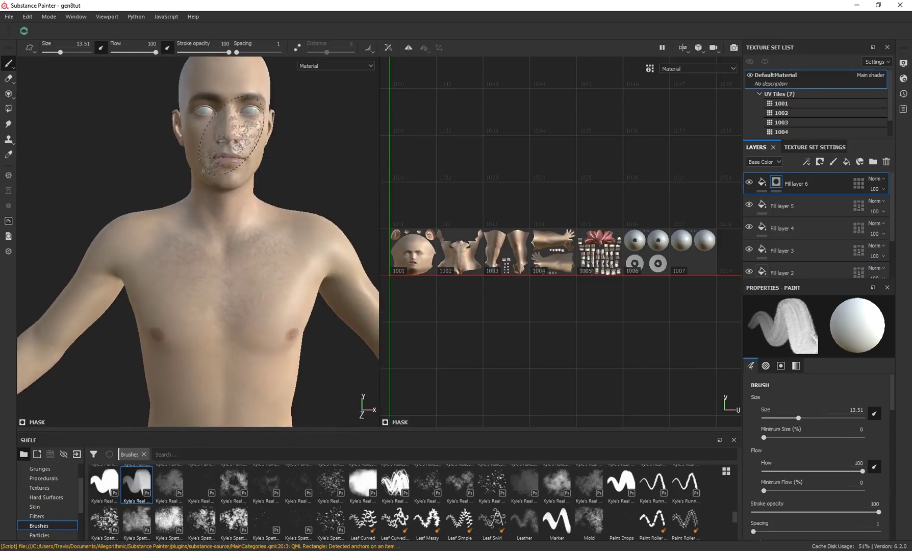
{"action": "mouse_move", "coordinate": [232, 135]}
{"action": "left_mouse_down", "text": "alt"}
{"action": "mouse_move", "coordinate": [112, 153]}
{"action": "mouse_move", "coordinate": [254, 159]}
{"action": "mouse_move", "coordinate": [118, 150]}
{"action": "left_mouse_up", "text": "alt"}
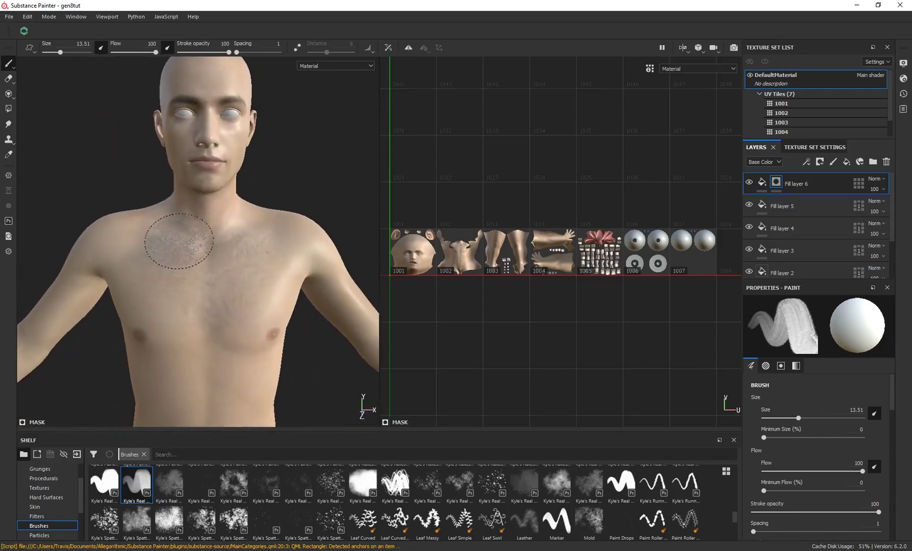
{"action": "right_click_drag", "start_coordinate": [179, 241], "coordinate": [161, 242], "text": "ctrl"}
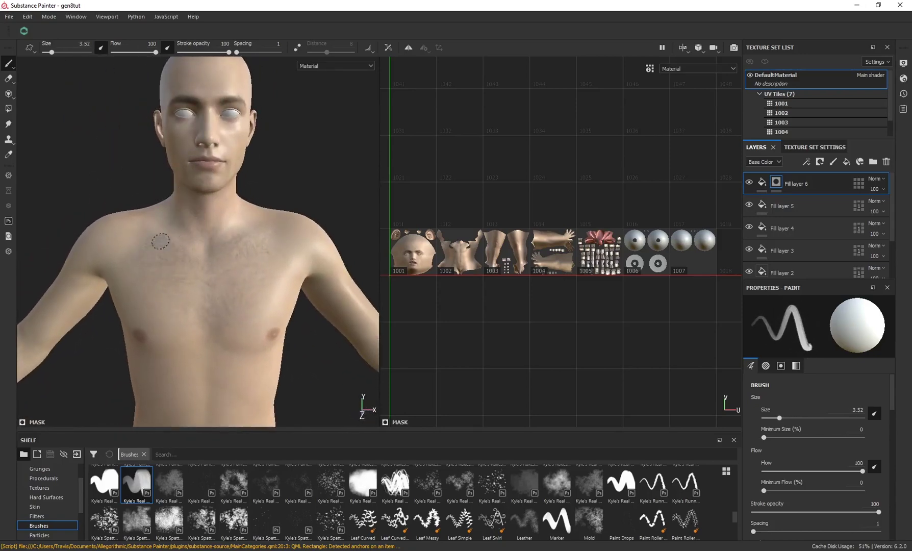
{"action": "left_click_drag", "start_coordinate": [116, 149], "coordinate": [161, 149], "text": "alt"}
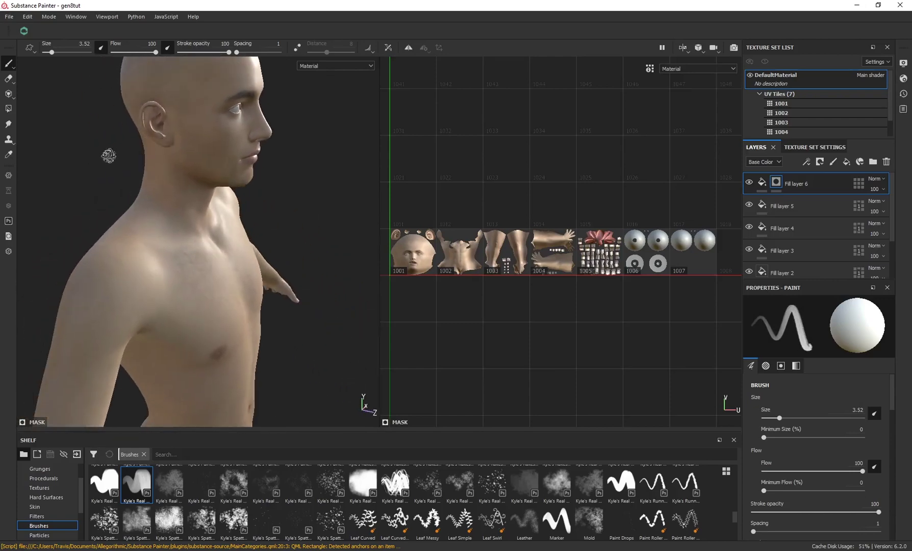
{"action": "left_click_drag", "start_coordinate": [108, 158], "coordinate": [74, 158], "text": "alt"}
- Darken Fill layer 6's base colour to grey 0.138, then select its mask for painting
{"action": "left_click", "coordinate": [761, 182]}
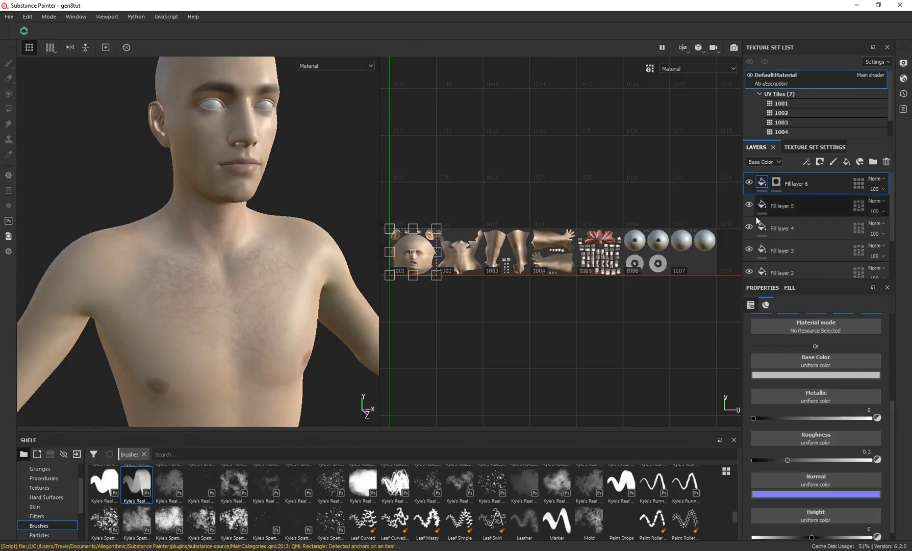
{"action": "left_click", "coordinate": [797, 375]}
{"action": "left_click_drag", "start_coordinate": [806, 428], "coordinate": [774, 445]}
{"action": "left_click_drag", "start_coordinate": [353, 167], "coordinate": [326, 162], "text": "alt"}
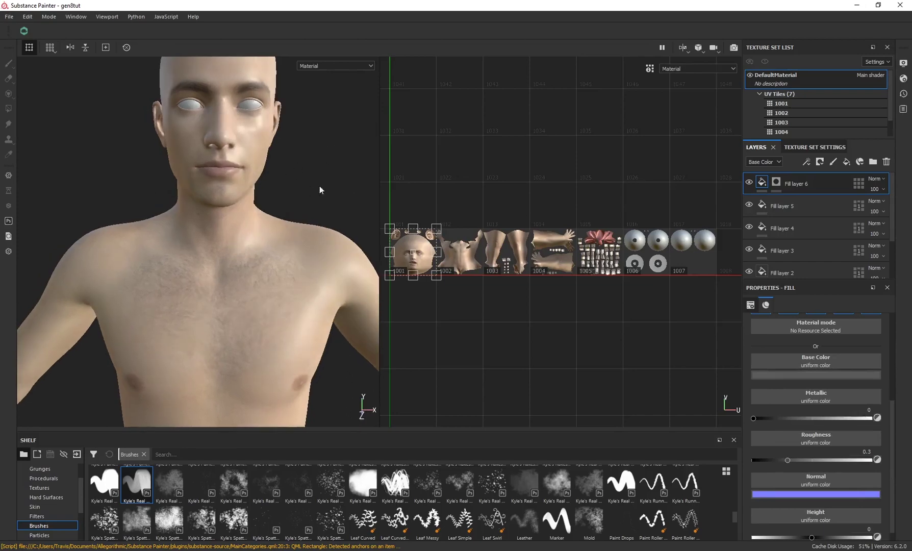
{"action": "scroll", "coordinate": [179, 250], "scroll_direction": "down", "scroll_amount": 4}
{"action": "right_click_drag", "start_coordinate": [212, 226], "coordinate": [179, 171], "text": "alt"}
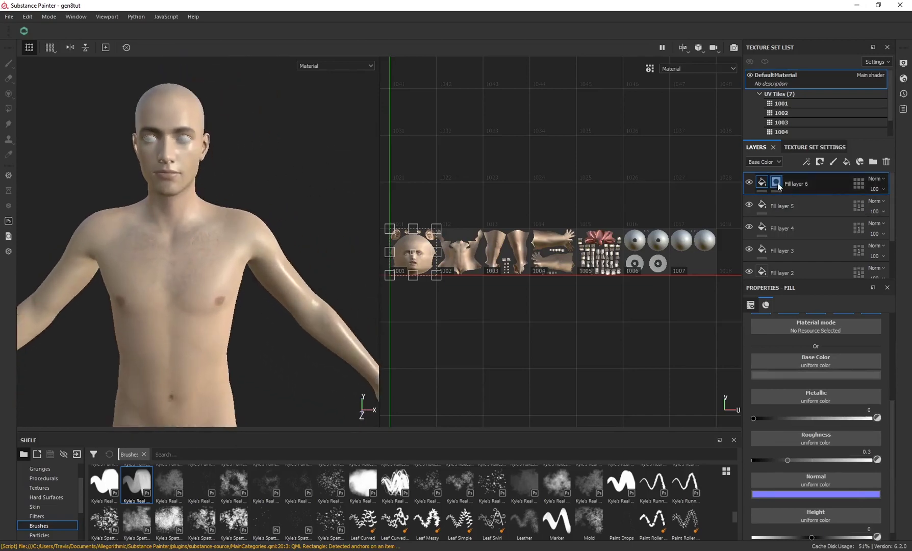
{"action": "left_click", "coordinate": [779, 187]}
{"action": "middle_click_drag", "start_coordinate": [123, 113], "coordinate": [181, 115], "text": "alt"}
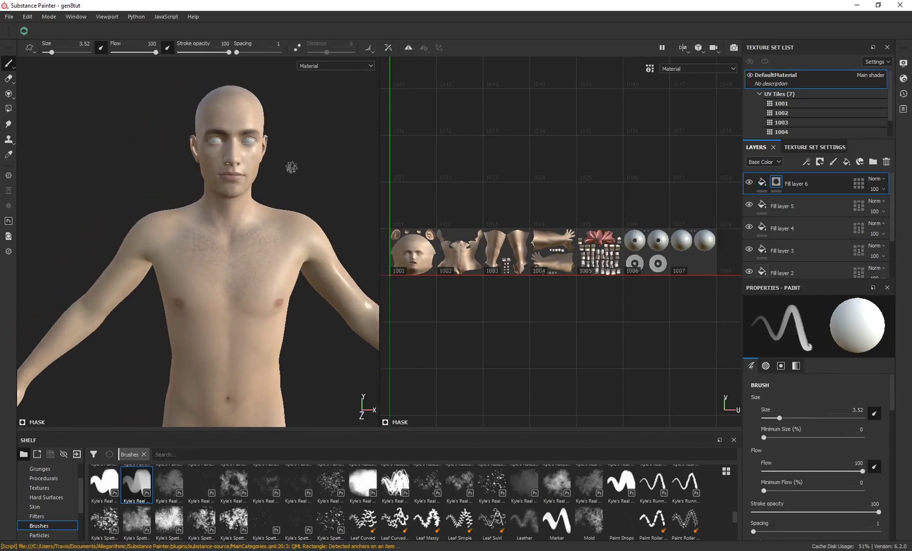
{"action": "left_click_drag", "start_coordinate": [291, 167], "coordinate": [352, 92], "text": "alt"}
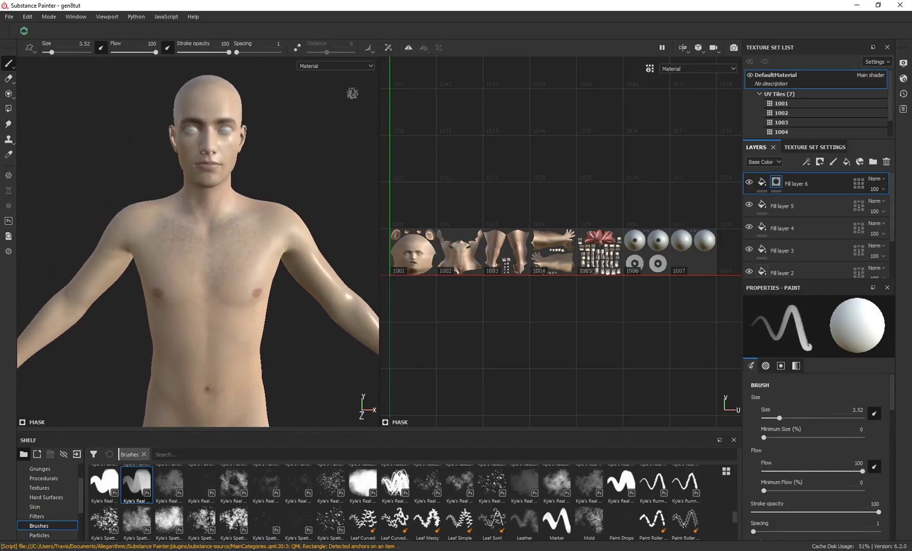
- Turn on symmetry across the model's centre line and make the brush slightly smaller
{"action": "left_click", "coordinate": [410, 49]}
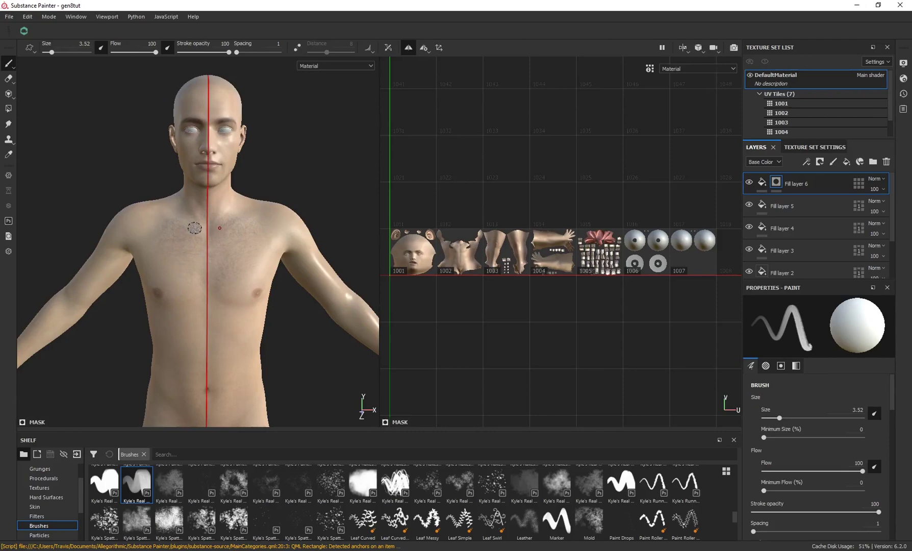
{"action": "scroll", "coordinate": [183, 207], "scroll_direction": "down", "scroll_amount": 1}
{"action": "scroll", "coordinate": [184, 206], "scroll_direction": "up", "scroll_amount": 1}
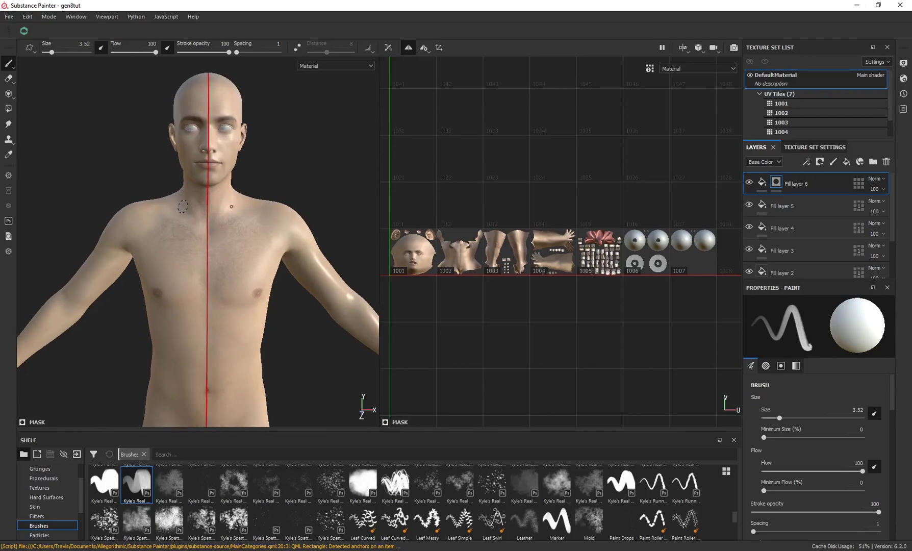
{"action": "scroll", "coordinate": [183, 214], "scroll_direction": "down", "scroll_amount": 1}
{"action": "scroll", "coordinate": [183, 214], "scroll_direction": "up", "scroll_amount": 3}
{"action": "scroll", "coordinate": [184, 213], "scroll_direction": "down", "scroll_amount": 1}
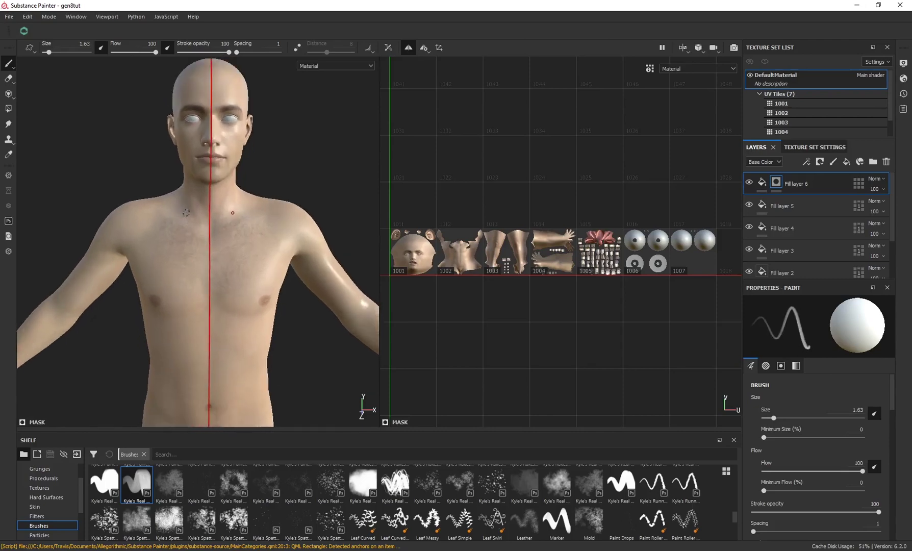
{"action": "key", "text": "bracketleft"}
- Paint mirrored strokes along the collarbones, chest, shoulders and lower abdomen
{"action": "mouse_move", "coordinate": [194, 211]}
{"action": "left_mouse_down"}
{"action": "mouse_move", "coordinate": [157, 238]}
{"action": "mouse_move", "coordinate": [172, 251]}
{"action": "left_mouse_up"}
{"action": "left_click_drag", "start_coordinate": [189, 266], "coordinate": [189, 325]}
{"action": "mouse_move", "coordinate": [161, 216]}
{"action": "left_mouse_down"}
{"action": "mouse_move", "coordinate": [119, 216]}
{"action": "mouse_move", "coordinate": [101, 243]}
{"action": "left_mouse_up"}
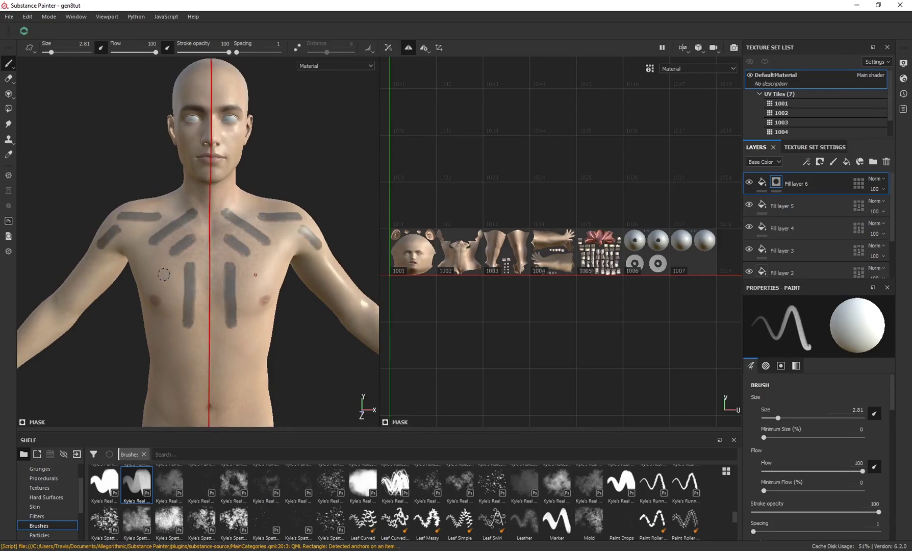
{"action": "left_click_drag", "start_coordinate": [159, 268], "coordinate": [166, 283]}
{"action": "left_click_drag", "start_coordinate": [170, 333], "coordinate": [191, 358]}
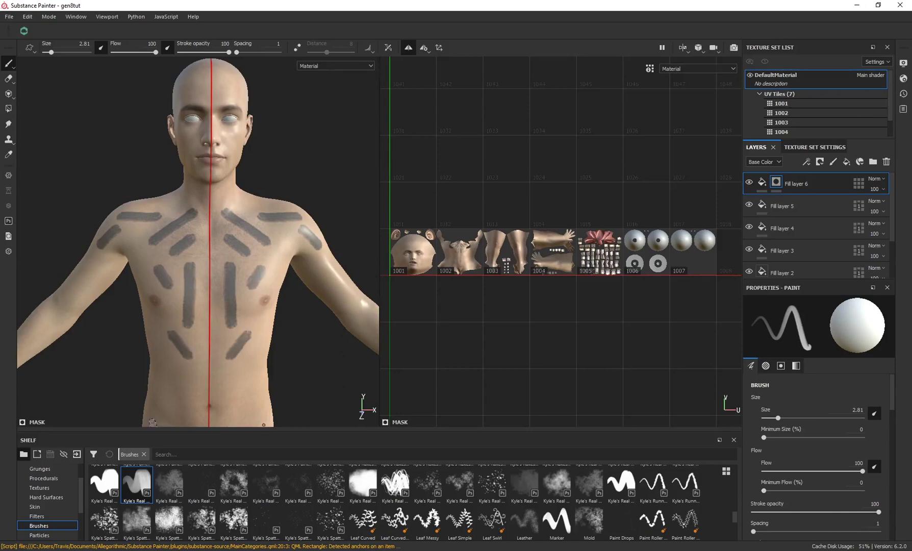
{"action": "scroll", "coordinate": [180, 250], "scroll_direction": "up", "scroll_amount": 6}
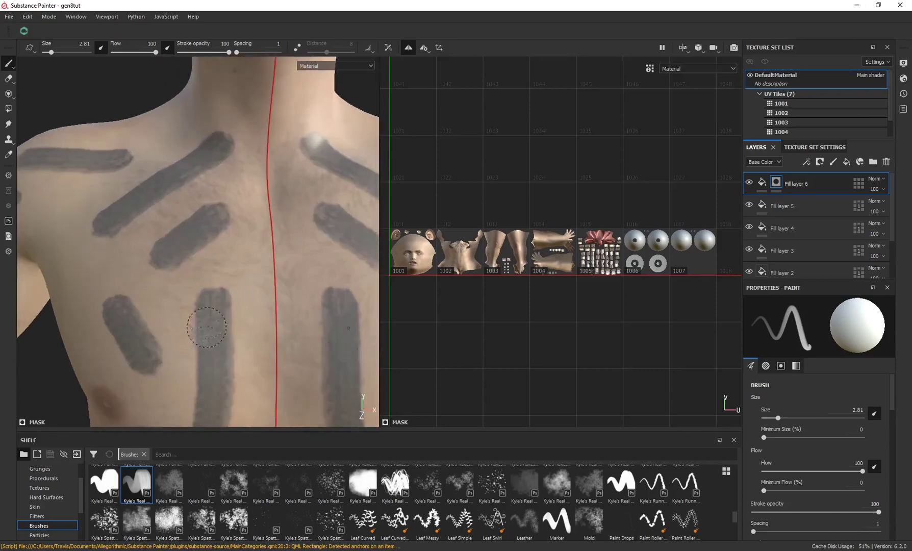
{"action": "scroll", "coordinate": [227, 270], "scroll_direction": "down", "scroll_amount": 1}
{"action": "scroll", "coordinate": [228, 270], "scroll_direction": "down", "scroll_amount": 5}
{"action": "middle_click_drag", "start_coordinate": [166, 171], "coordinate": [142, 124], "text": "alt"}
{"action": "mouse_move", "coordinate": [141, 123]}
{"action": "left_mouse_down", "text": "alt"}
{"action": "mouse_move", "coordinate": [169, 139]}
{"action": "mouse_move", "coordinate": [179, 130]}
{"action": "left_mouse_up", "text": "alt"}
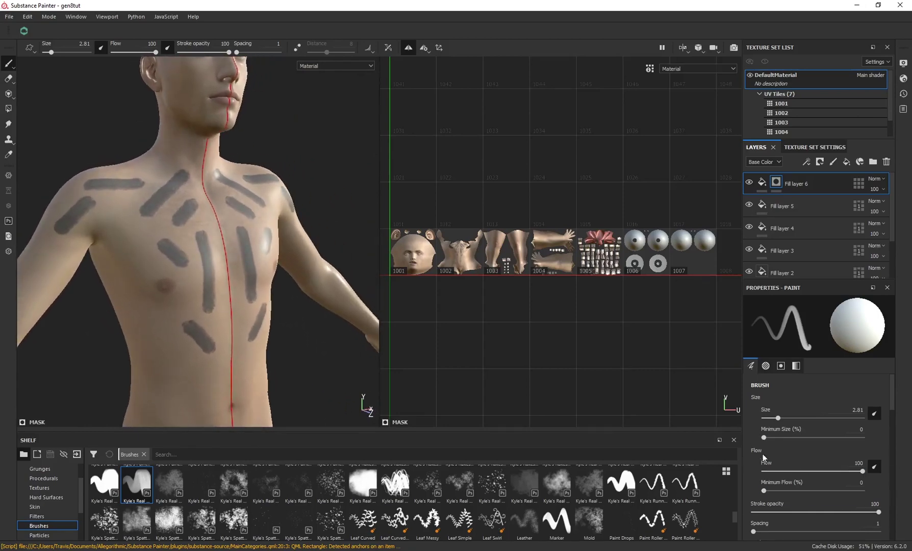
- Raise Fill layer 6's fill Height to about 0.146 so the grey strokes appear raised
{"action": "left_click", "coordinate": [761, 183]}
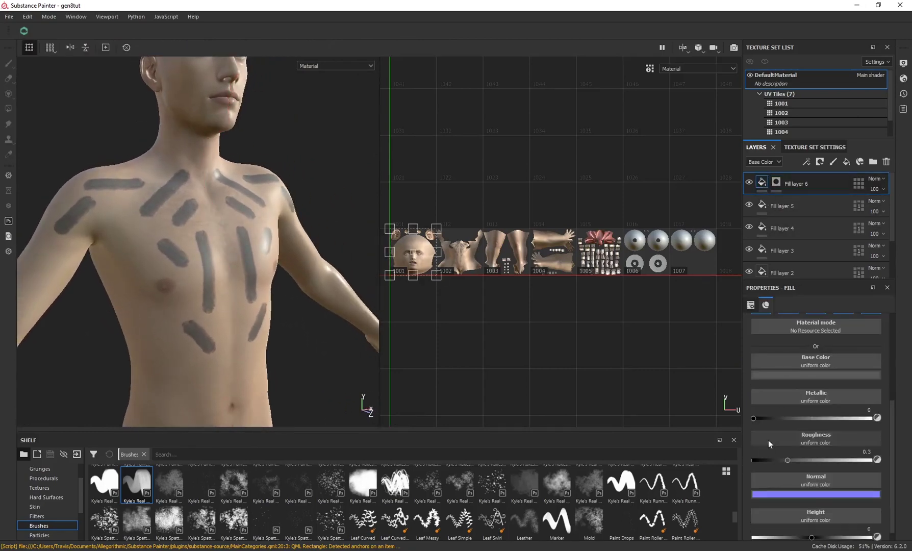
{"action": "scroll", "coordinate": [810, 503], "scroll_direction": "down", "scroll_amount": 1}
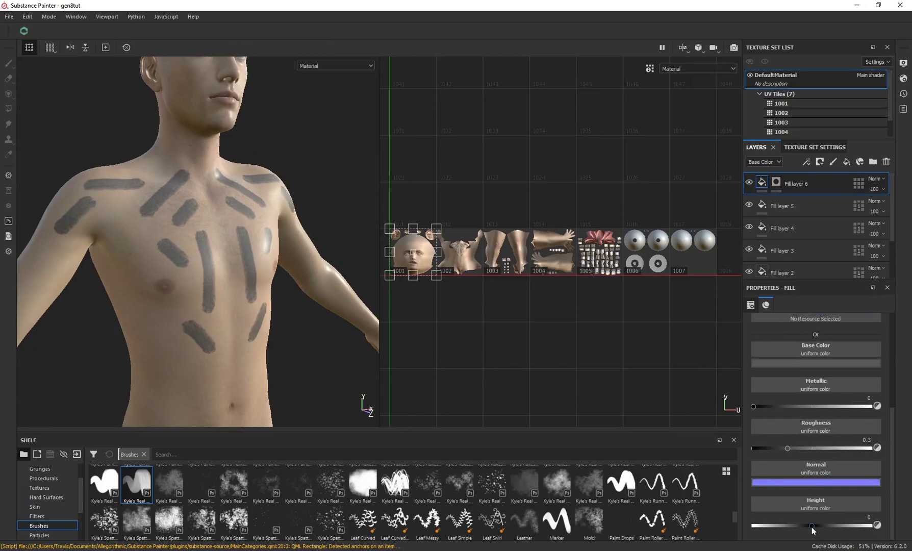
{"action": "left_click_drag", "start_coordinate": [813, 526], "coordinate": [816, 526]}
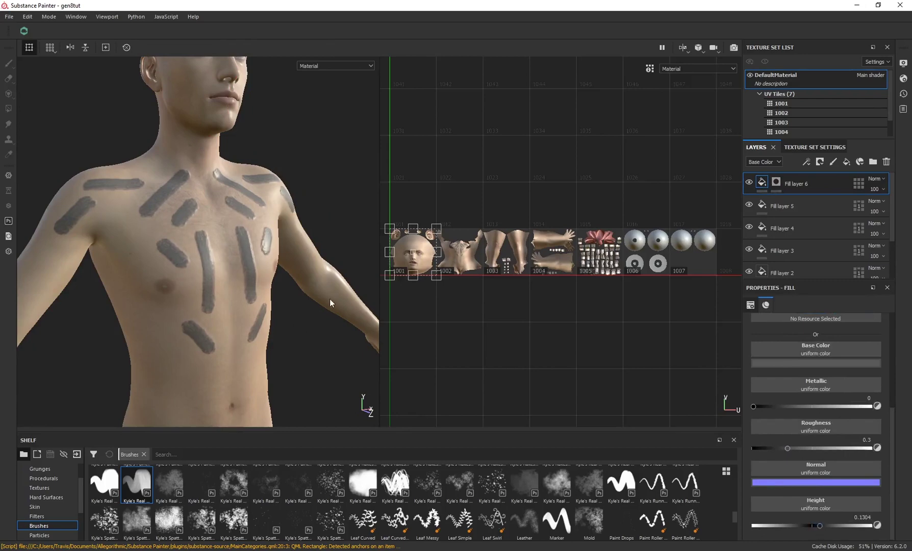
{"action": "right_click_drag", "start_coordinate": [328, 299], "coordinate": [218, 208], "text": "alt"}
{"action": "middle_click_drag", "start_coordinate": [217, 208], "coordinate": [258, 252], "text": "alt"}
{"action": "scroll", "coordinate": [220, 249], "scroll_direction": "down", "scroll_amount": 3}
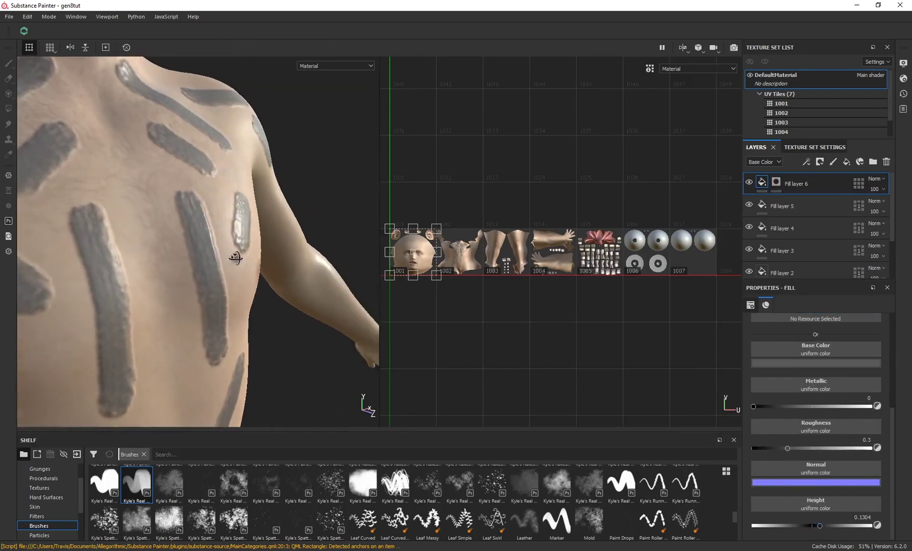
{"action": "left_click_drag", "start_coordinate": [230, 228], "coordinate": [295, 258], "text": "alt"}
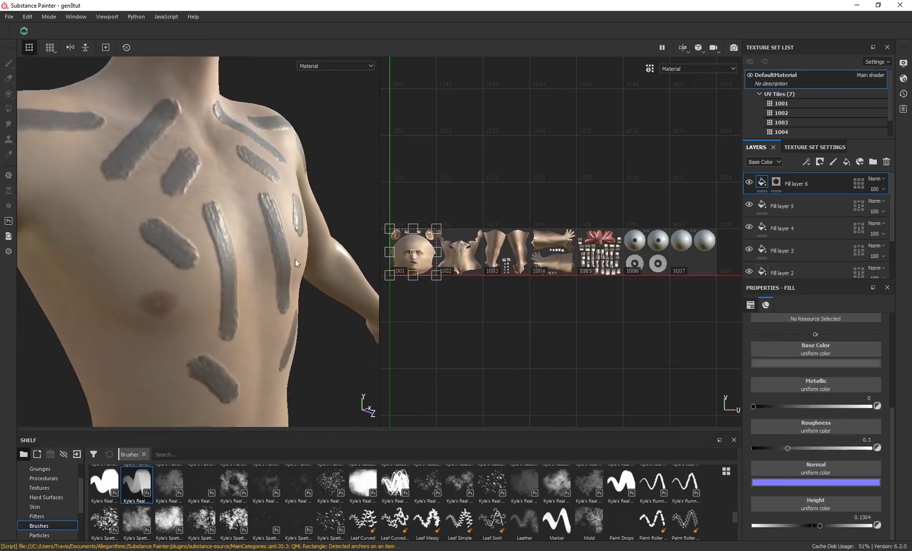
{"action": "left_click_drag", "start_coordinate": [820, 528], "coordinate": [819, 530]}
{"action": "mouse_move", "coordinate": [242, 199]}
{"action": "left_mouse_down", "text": "alt"}
{"action": "mouse_move", "coordinate": [193, 198]}
{"action": "mouse_move", "coordinate": [262, 238]}
{"action": "mouse_move", "coordinate": [221, 241]}
{"action": "mouse_move", "coordinate": [152, 224]}
{"action": "mouse_move", "coordinate": [238, 251]}
{"action": "mouse_move", "coordinate": [114, 199]}
{"action": "mouse_move", "coordinate": [249, 197]}
{"action": "mouse_move", "coordinate": [181, 214]}
{"action": "mouse_move", "coordinate": [224, 214]}
{"action": "mouse_move", "coordinate": [211, 206]}
{"action": "mouse_move", "coordinate": [224, 230]}
{"action": "mouse_move", "coordinate": [270, 255]}
{"action": "left_mouse_up", "text": "alt"}
{"action": "scroll", "coordinate": [216, 244], "scroll_direction": "up", "scroll_amount": 5}
{"action": "scroll", "coordinate": [244, 267], "scroll_direction": "down", "scroll_amount": 5}
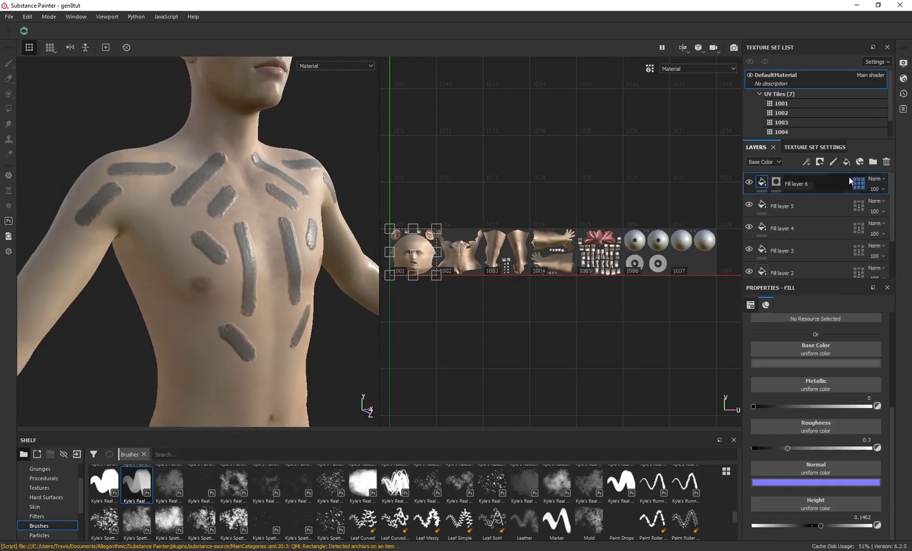
- Set the texture set size to 2048 in Texture Set Settings
{"action": "left_click", "coordinate": [803, 147]}
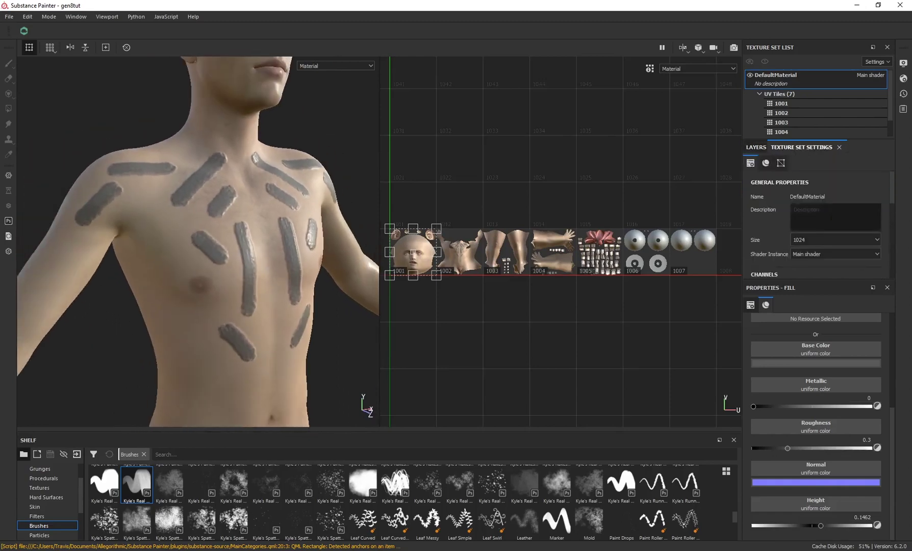
{"action": "left_click", "coordinate": [806, 239]}
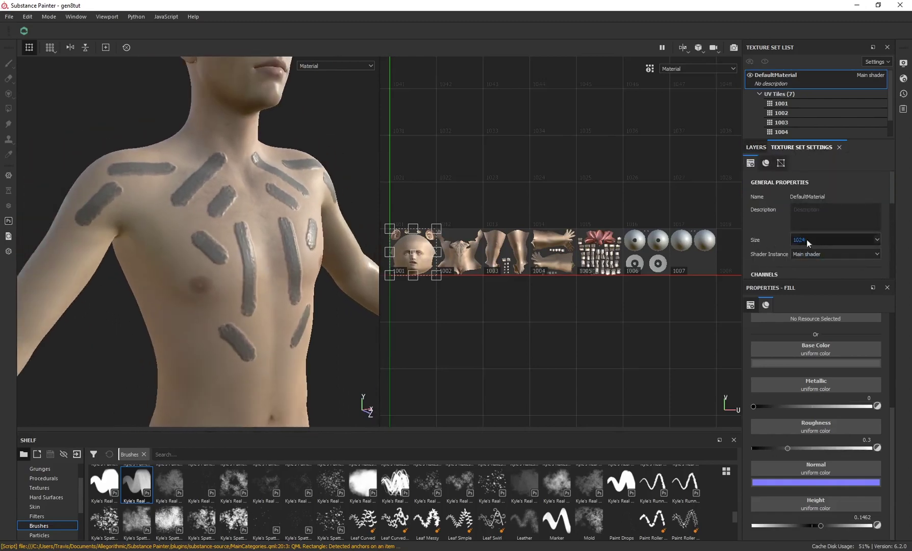
{"action": "left_click", "coordinate": [760, 149]}
{"action": "left_click", "coordinate": [798, 149]}
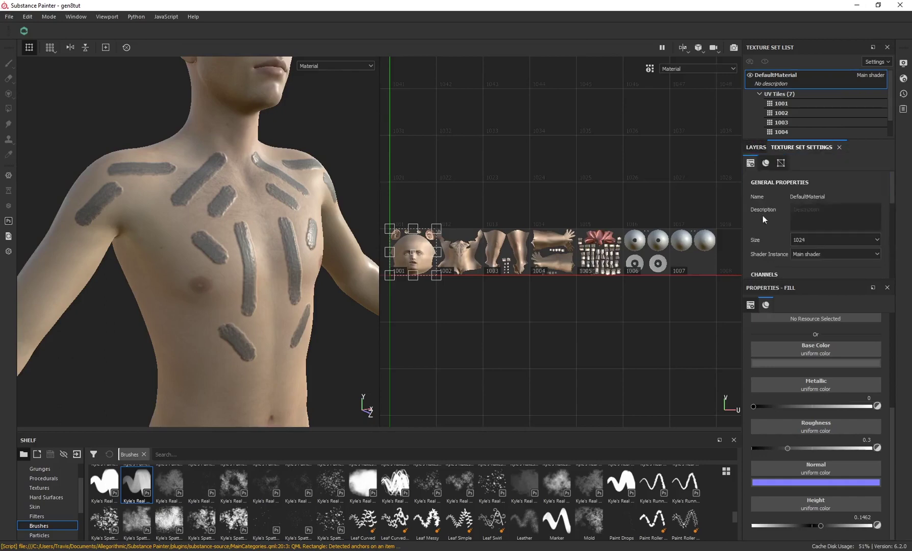
{"action": "left_click", "coordinate": [806, 238]}
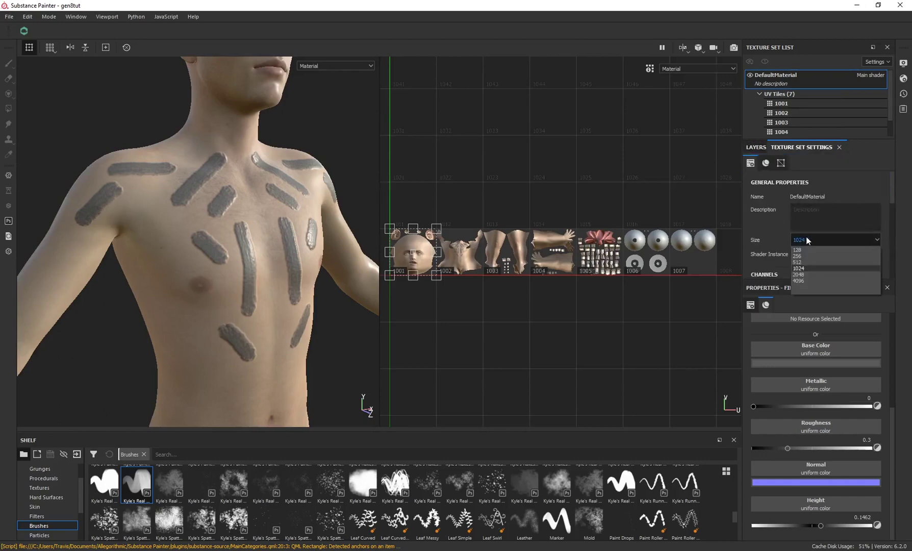
{"action": "left_click", "coordinate": [810, 274]}
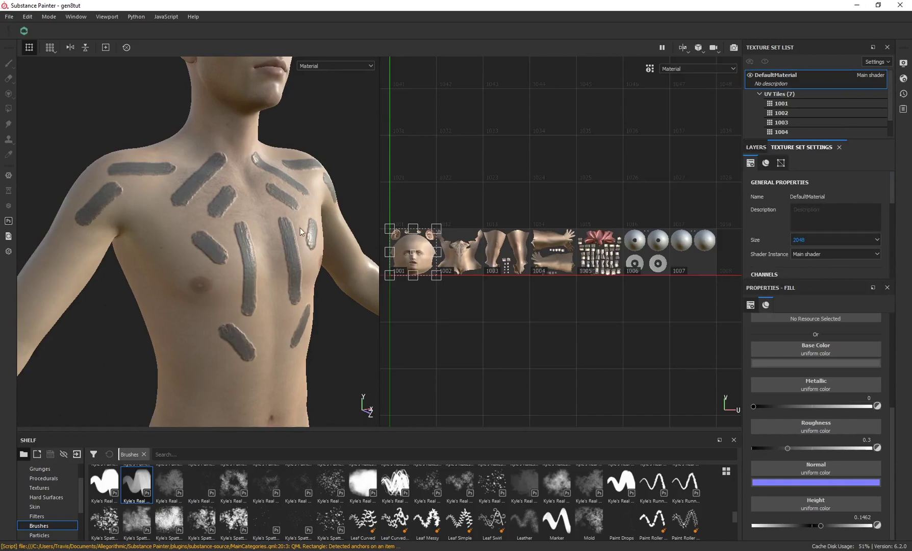
- Increase the texture set size further to 4096 and view the sharper strokes
{"action": "scroll", "coordinate": [257, 250], "scroll_direction": "up", "scroll_amount": 3}
{"action": "scroll", "coordinate": [223, 274], "scroll_direction": "up", "scroll_amount": 3}
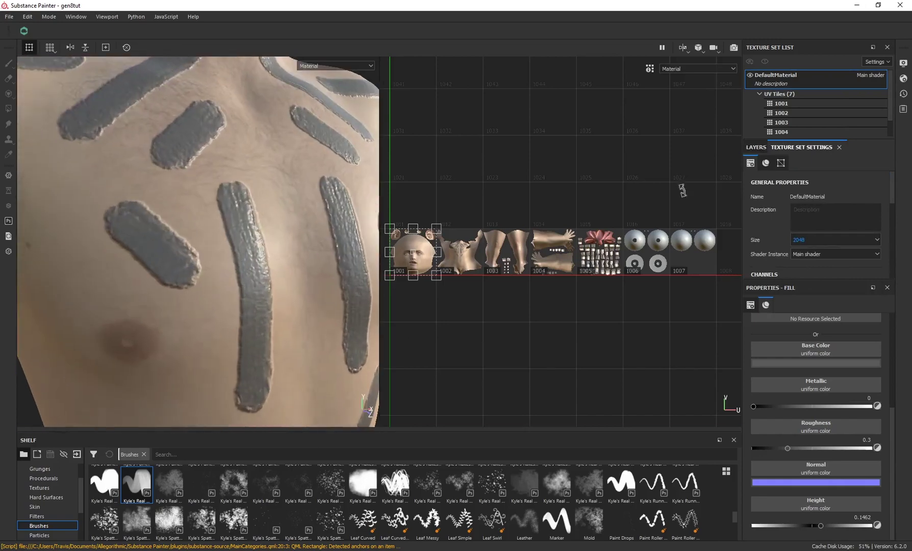
{"action": "left_click", "coordinate": [814, 240]}
{"action": "left_click", "coordinate": [807, 277]}
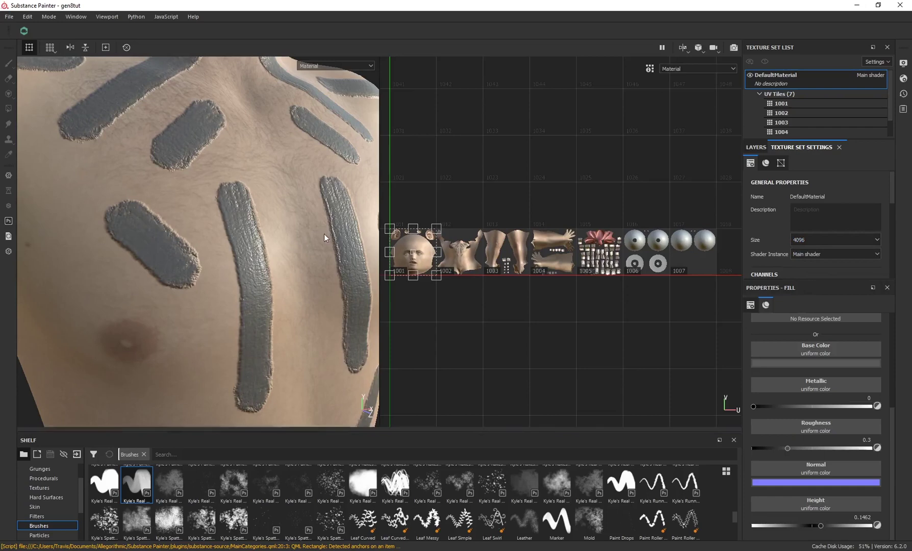
{"action": "right_click_drag", "start_coordinate": [307, 286], "coordinate": [208, 183], "text": "alt"}
{"action": "mouse_move", "coordinate": [208, 183]}
{"action": "left_mouse_down", "text": "alt"}
{"action": "mouse_move", "coordinate": [243, 185]}
{"action": "mouse_move", "coordinate": [219, 172]}
{"action": "left_mouse_up", "text": "alt"}
{"action": "scroll", "coordinate": [218, 171], "scroll_direction": "up", "scroll_amount": 3}
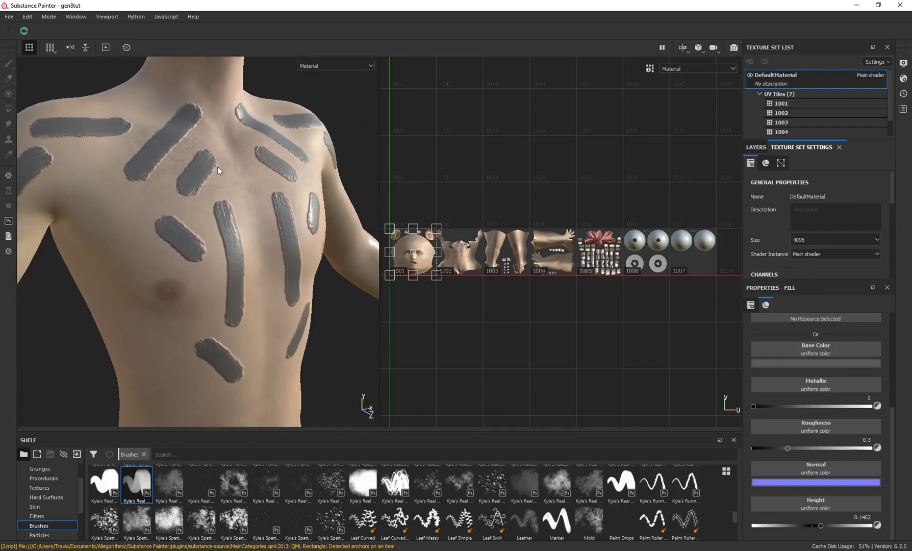
- Select Fill layer 5 to view its UV tile mask and glance at texture settings
{"action": "left_click", "coordinate": [755, 148]}
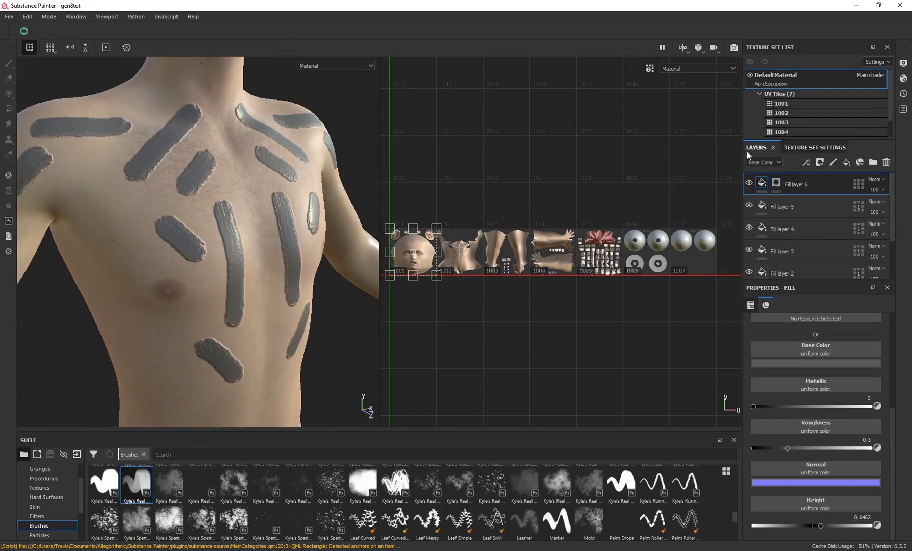
{"action": "left_click", "coordinate": [772, 209]}
{"action": "left_click", "coordinate": [804, 149]}
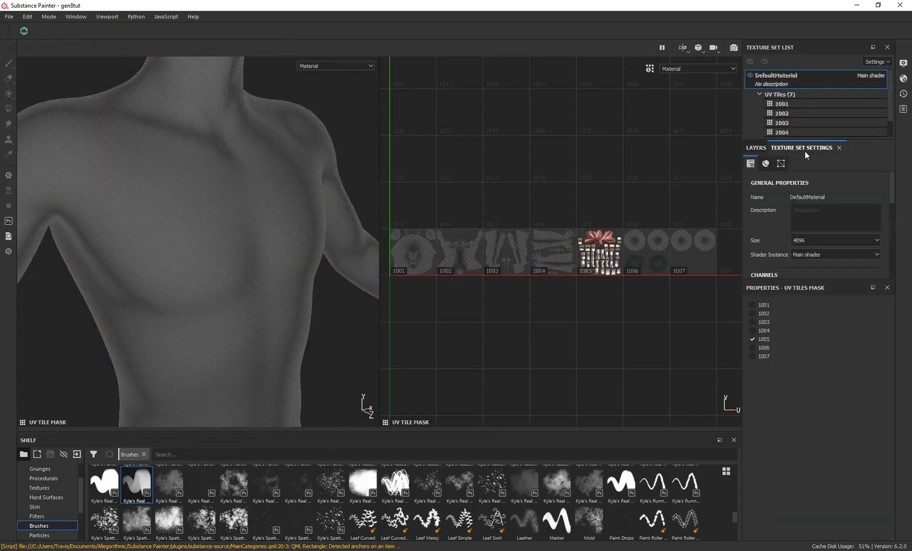
{"action": "left_click", "coordinate": [756, 147]}
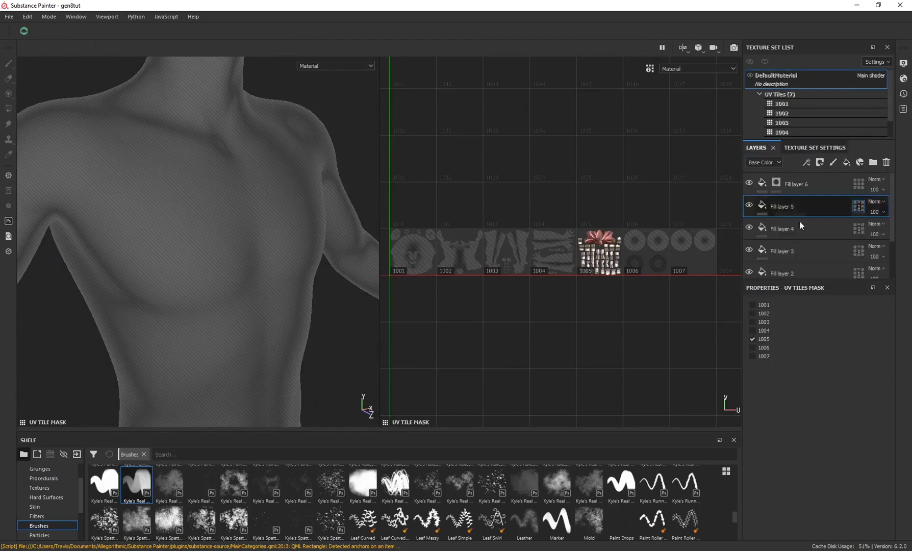
{"action": "scroll", "coordinate": [799, 221], "scroll_direction": "down", "scroll_amount": 2}
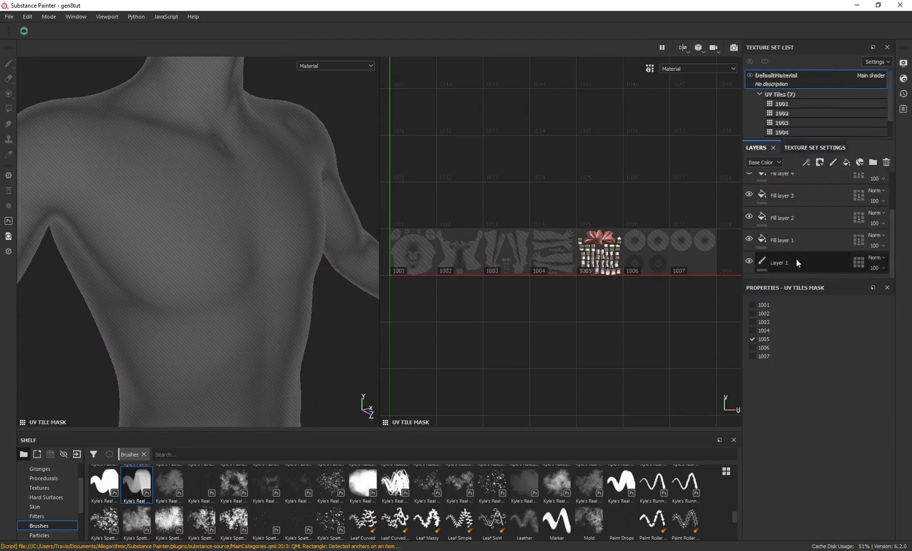
- Recheck the texture set size, then reselect Fill layer 6 in the layer list
{"action": "left_click", "coordinate": [805, 148]}
{"action": "left_click", "coordinate": [756, 147]}
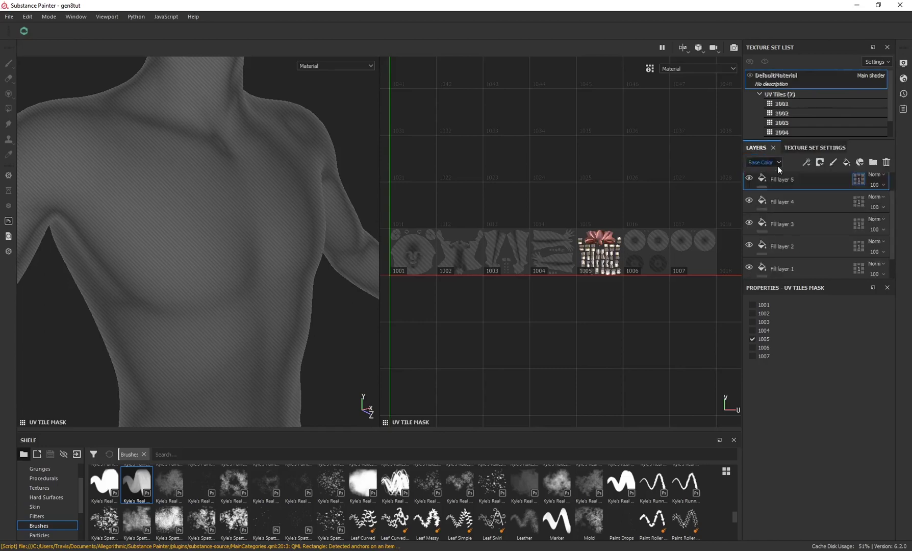
{"action": "left_click", "coordinate": [776, 190]}
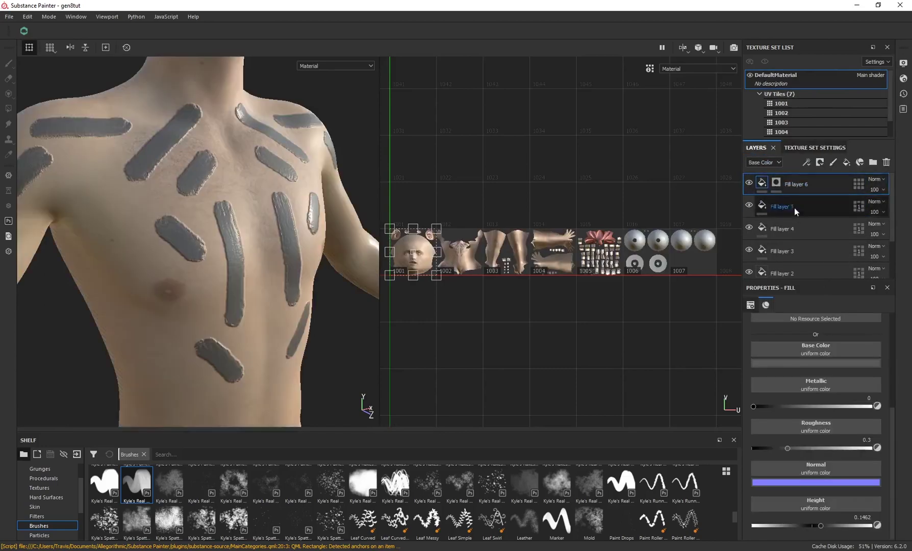
- Set the DefaultMaterial texture set size back to 1024 and return to the layer stack
{"action": "left_click", "coordinate": [797, 147]}
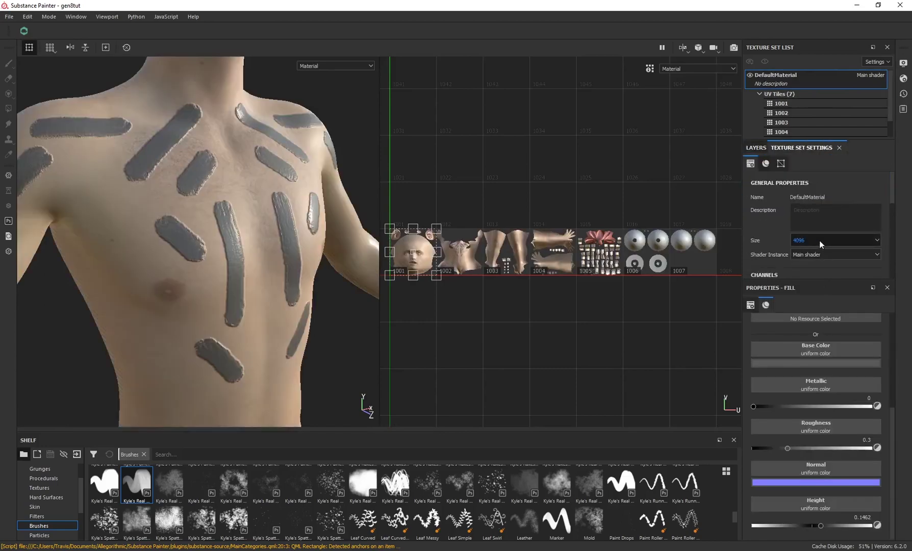
{"action": "scroll", "coordinate": [241, 209], "scroll_direction": "up", "scroll_amount": 1}
{"action": "scroll", "coordinate": [272, 220], "scroll_direction": "down", "scroll_amount": 2}
{"action": "left_click_drag", "start_coordinate": [270, 220], "coordinate": [260, 199], "text": "alt"}
{"action": "scroll", "coordinate": [260, 199], "scroll_direction": "up", "scroll_amount": 2}
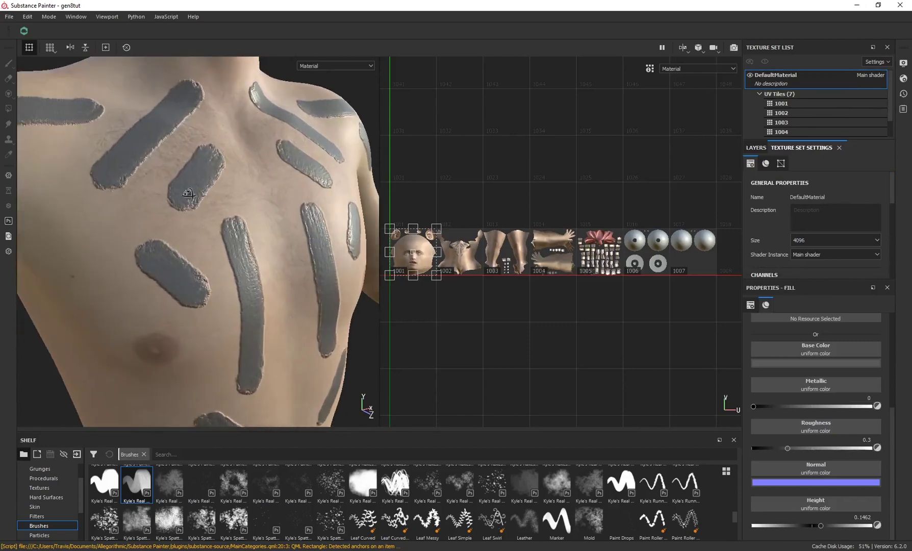
{"action": "mouse_move", "coordinate": [188, 193]}
{"action": "left_mouse_down", "text": "alt"}
{"action": "mouse_move", "coordinate": [249, 206]}
{"action": "mouse_move", "coordinate": [179, 202]}
{"action": "mouse_move", "coordinate": [190, 194]}
{"action": "left_mouse_up", "text": "alt"}
{"action": "scroll", "coordinate": [258, 206], "scroll_direction": "down", "scroll_amount": 2}
{"action": "left_click", "coordinate": [816, 240]}
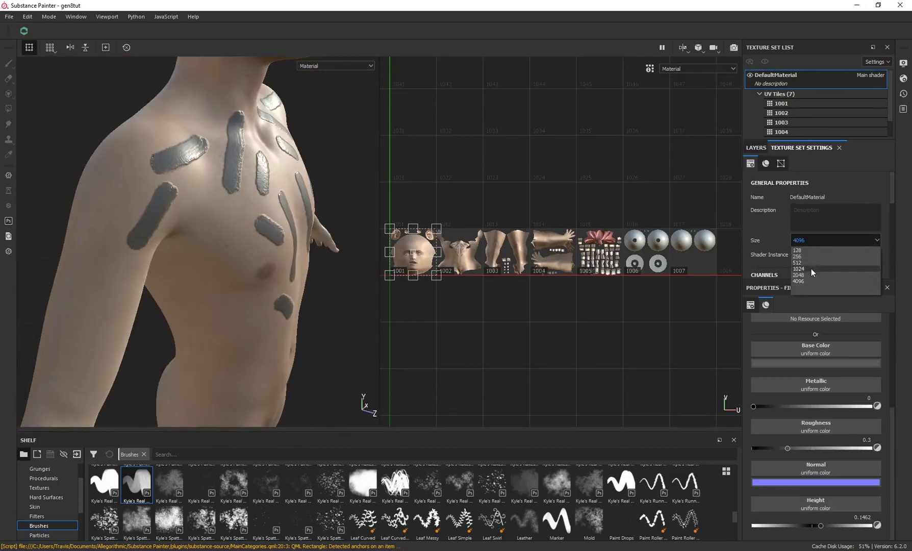
{"action": "left_click", "coordinate": [811, 269]}
{"action": "left_click_drag", "start_coordinate": [113, 99], "coordinate": [217, 200], "text": "alt"}
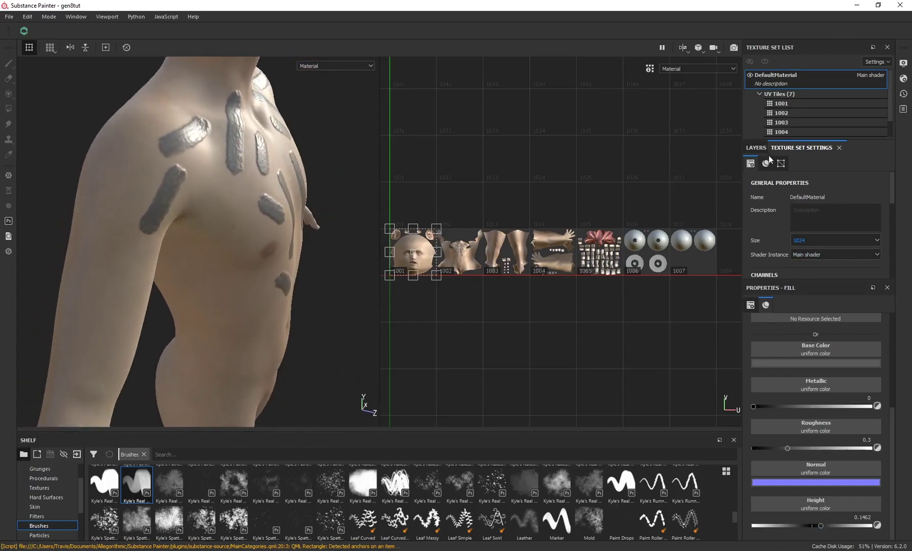
{"action": "left_click", "coordinate": [756, 148]}
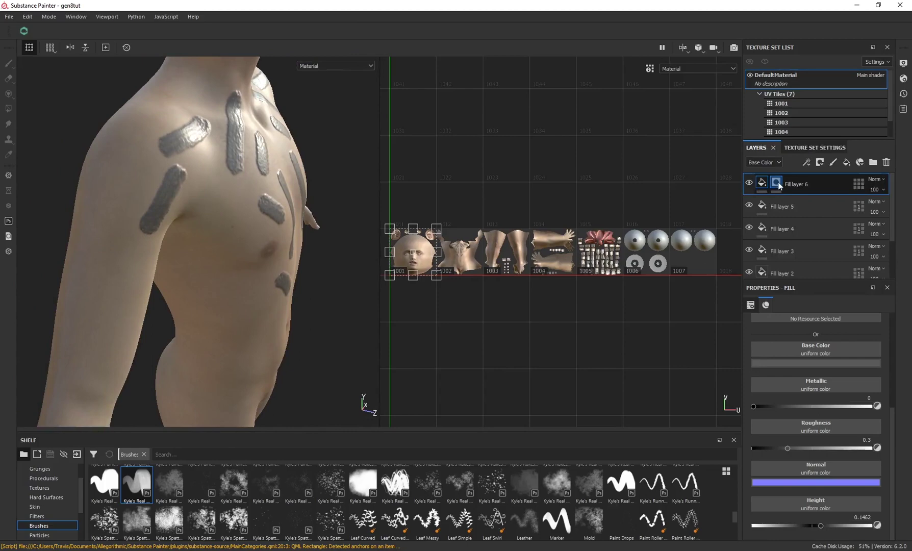
- Select Fill layer 6's mask and paint mirrored strokes on the cheeks and neck
{"action": "left_click", "coordinate": [778, 182]}
{"action": "mouse_move", "coordinate": [135, 162]}
{"action": "left_mouse_down", "text": "alt"}
{"action": "mouse_move", "coordinate": [172, 123]}
{"action": "mouse_move", "coordinate": [191, 170]}
{"action": "mouse_move", "coordinate": [176, 171]}
{"action": "mouse_move", "coordinate": [166, 127]}
{"action": "mouse_move", "coordinate": [159, 332]}
{"action": "left_mouse_up", "text": "alt"}
{"action": "left_click_drag", "start_coordinate": [150, 143], "coordinate": [170, 183], "text": "alt"}
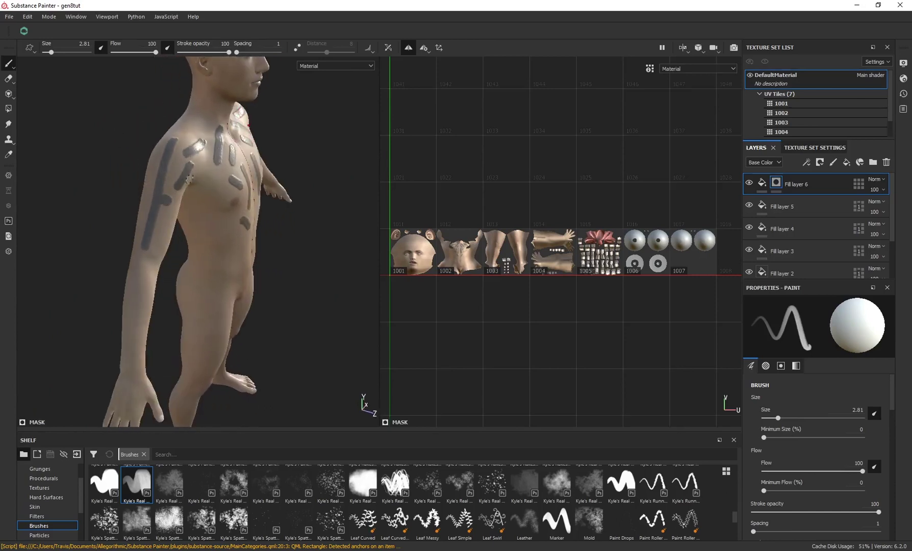
{"action": "left_click_drag", "start_coordinate": [118, 154], "coordinate": [179, 173], "text": "alt"}
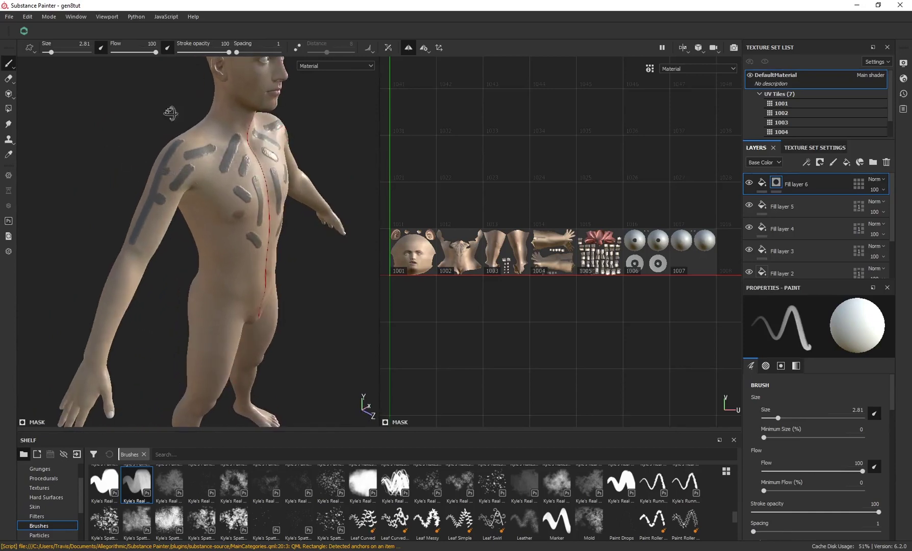
{"action": "mouse_move", "coordinate": [171, 112]}
{"action": "left_mouse_down", "text": "alt"}
{"action": "mouse_move", "coordinate": [152, 179]}
{"action": "mouse_move", "coordinate": [207, 103]}
{"action": "mouse_move", "coordinate": [214, 121]}
{"action": "left_mouse_up", "text": "alt"}
{"action": "left_click_drag", "start_coordinate": [210, 131], "coordinate": [193, 158]}
- Paint a stroke across the forearm and a mirrored stroke on the ribs
{"action": "mouse_move", "coordinate": [165, 193]}
{"action": "left_mouse_down", "text": "alt"}
{"action": "mouse_move", "coordinate": [168, 204]}
{"action": "mouse_move", "coordinate": [142, 240]}
{"action": "mouse_move", "coordinate": [133, 352]}
{"action": "mouse_move", "coordinate": [159, 392]}
{"action": "left_mouse_up", "text": "alt"}
{"action": "left_click_drag", "start_coordinate": [137, 284], "coordinate": [177, 289]}
{"action": "mouse_move", "coordinate": [138, 212]}
{"action": "left_mouse_down", "text": "alt"}
{"action": "mouse_move", "coordinate": [223, 205]}
{"action": "mouse_move", "coordinate": [247, 214]}
{"action": "left_mouse_up", "text": "alt"}
{"action": "left_click_drag", "start_coordinate": [226, 142], "coordinate": [209, 185], "text": "alt"}
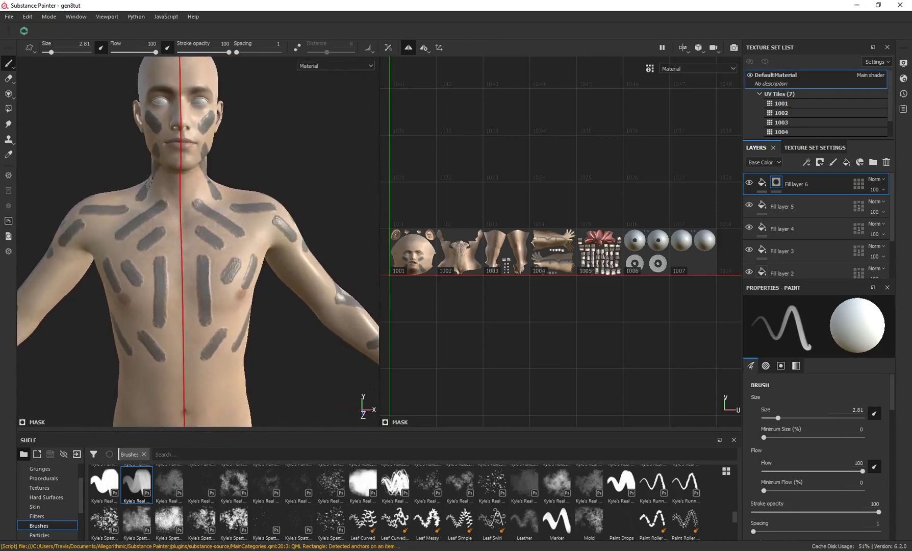
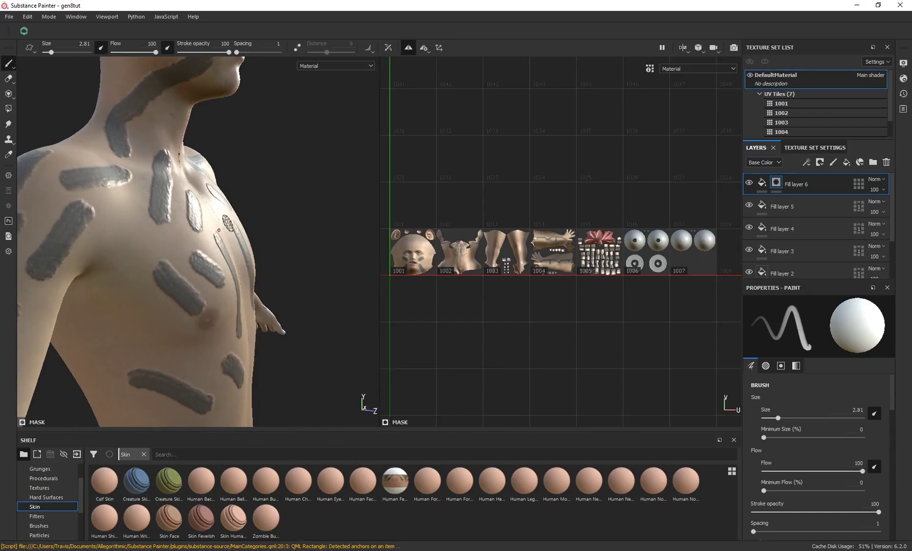
- Drag the Human Bumpy Skin material from the Skin shelf to the top of the layer stack
{"action": "left_click_drag", "start_coordinate": [228, 223], "coordinate": [202, 227], "text": "alt"}
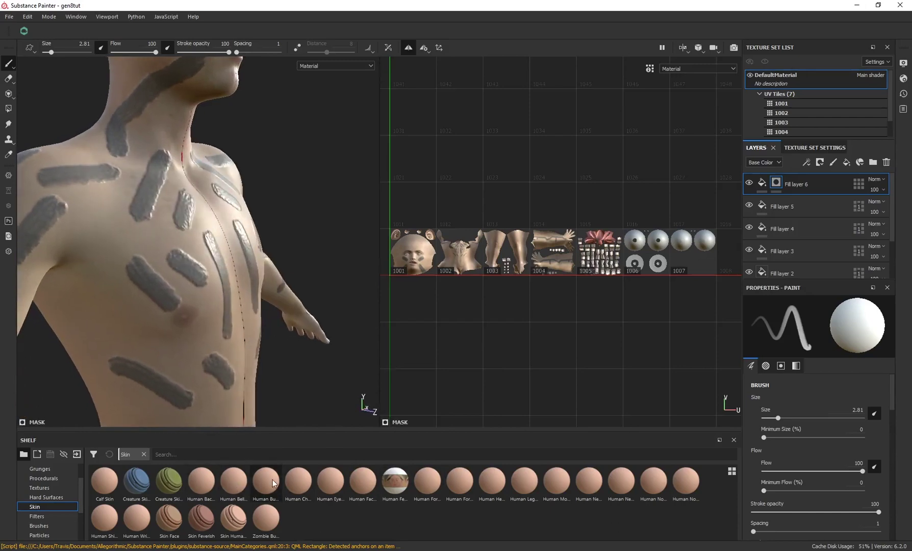
{"action": "mouse_move", "coordinate": [273, 483]}
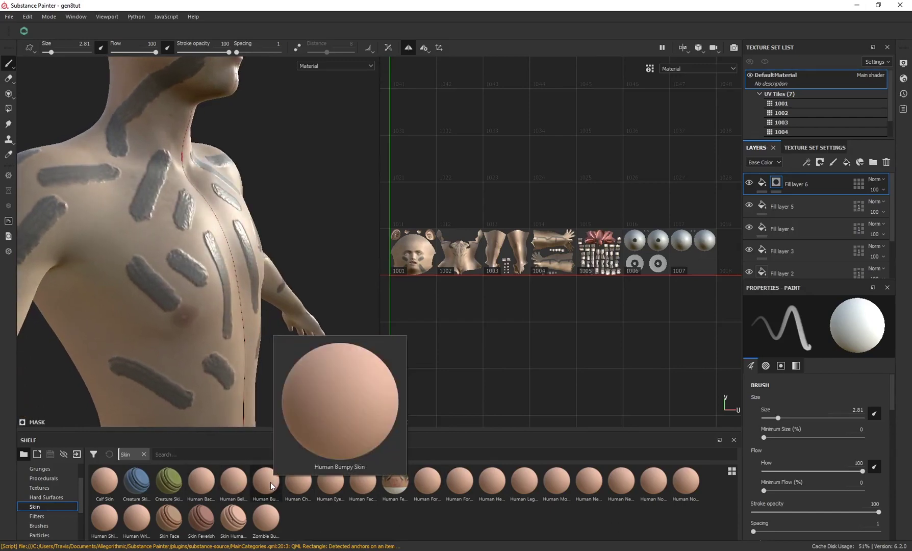
{"action": "left_click_drag", "start_coordinate": [270, 482], "coordinate": [797, 177]}
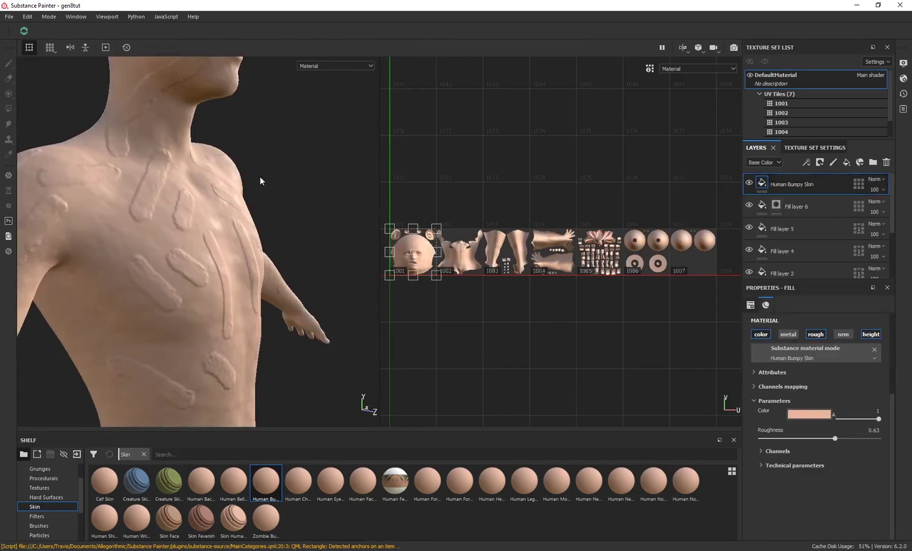
- Finish adding the Human Bumpy Skin fill layer and disable its color channel
{"action": "left_click_drag", "start_coordinate": [260, 177], "coordinate": [204, 140], "text": "alt"}
{"action": "middle_click_drag", "start_coordinate": [212, 75], "coordinate": [216, 91], "text": "alt"}
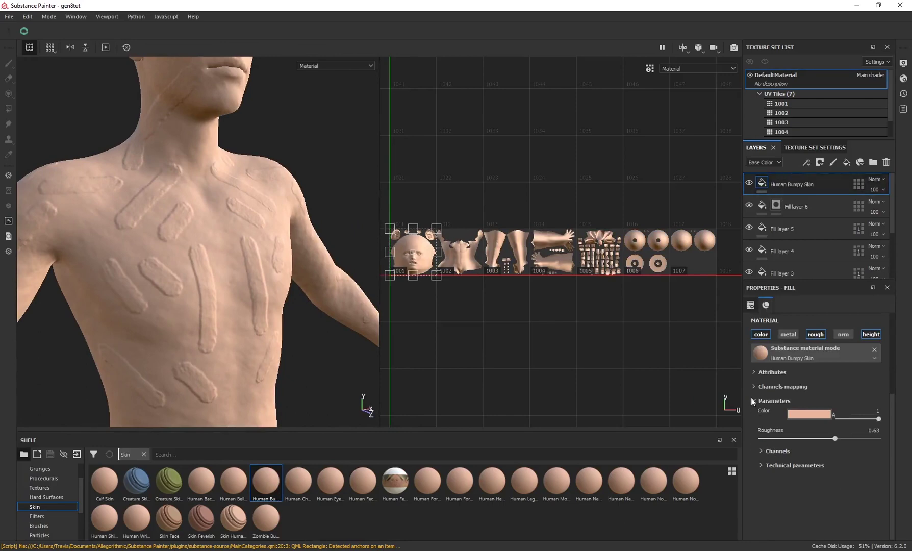
{"action": "left_click", "coordinate": [755, 373]}
{"action": "left_click", "coordinate": [754, 373]}
{"action": "left_click", "coordinate": [759, 335]}
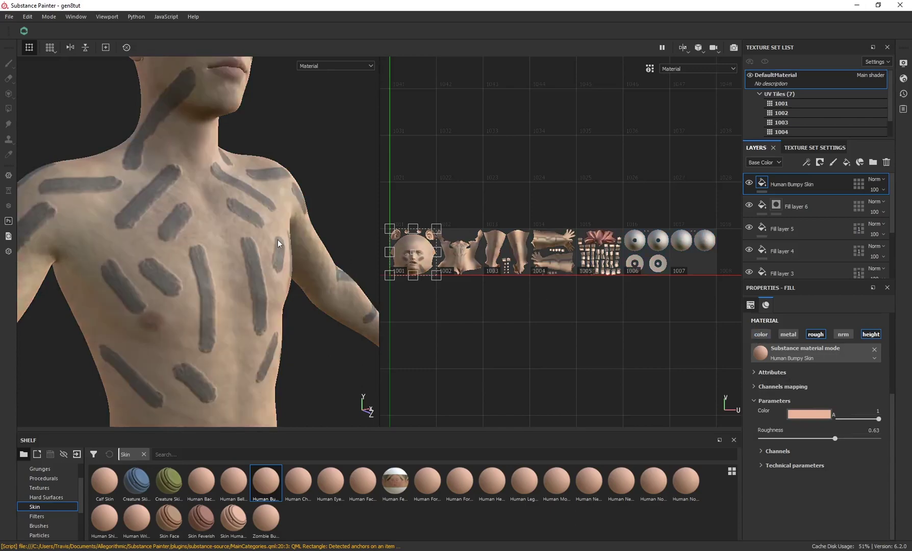
- Check the skin layer's UV Tiles mask and expand its material attributes to UV transformations
{"action": "mouse_move", "coordinate": [254, 213]}
{"action": "left_mouse_down", "text": "alt"}
{"action": "mouse_move", "coordinate": [135, 212]}
{"action": "mouse_move", "coordinate": [224, 208]}
{"action": "mouse_move", "coordinate": [254, 220]}
{"action": "left_mouse_up", "text": "alt"}
{"action": "middle_click_drag", "start_coordinate": [246, 239], "coordinate": [232, 153], "text": "alt"}
{"action": "right_click_drag", "start_coordinate": [232, 153], "coordinate": [214, 346], "text": "alt"}
{"action": "mouse_move", "coordinate": [218, 260]}
{"action": "left_mouse_down", "text": "alt"}
{"action": "mouse_move", "coordinate": [214, 158]}
{"action": "mouse_move", "coordinate": [217, 272]}
{"action": "left_mouse_up", "text": "alt"}
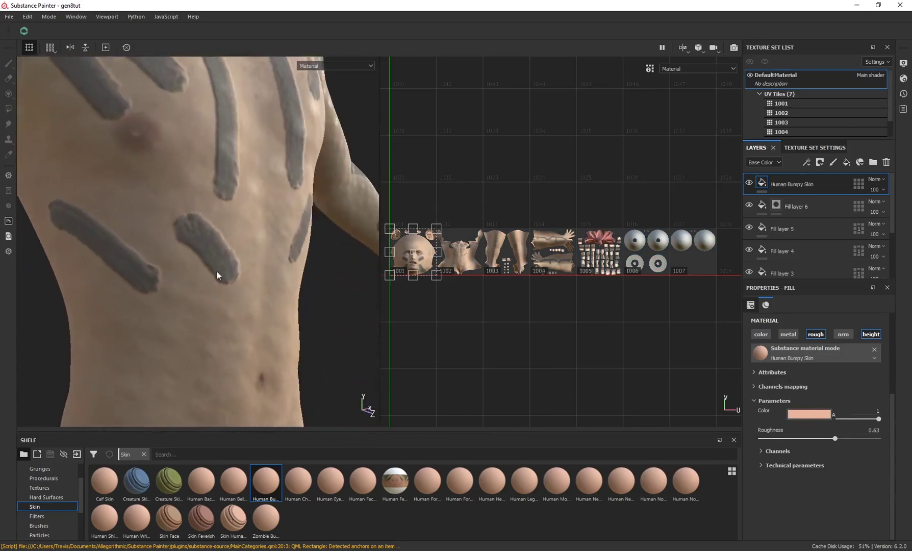
{"action": "middle_click_drag", "start_coordinate": [217, 209], "coordinate": [216, 258], "text": "alt"}
{"action": "right_click_drag", "start_coordinate": [217, 316], "coordinate": [232, 201], "text": "alt"}
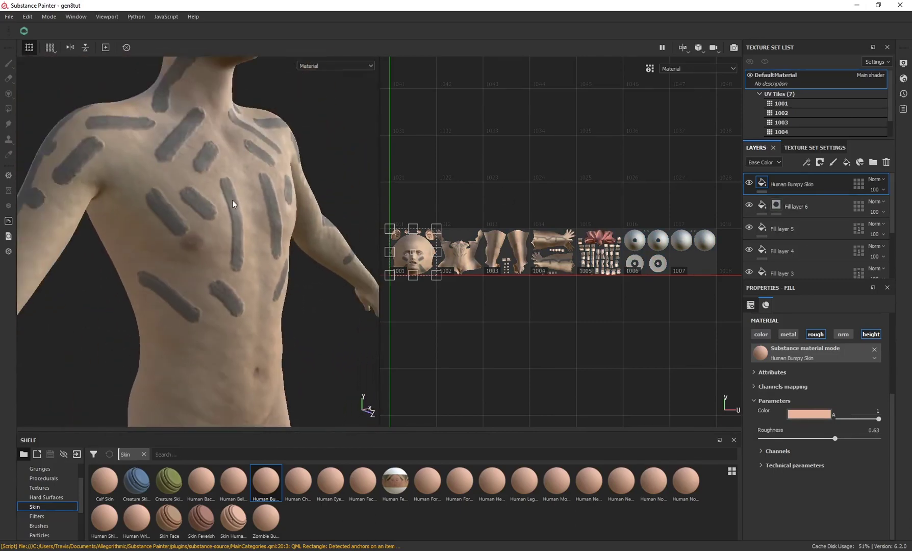
{"action": "left_click_drag", "start_coordinate": [232, 202], "coordinate": [189, 217], "text": "alt"}
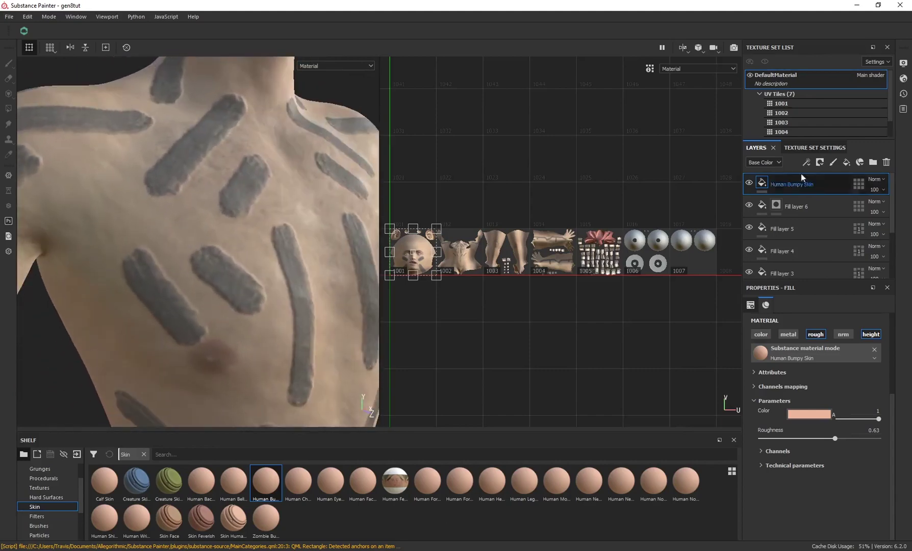
{"action": "left_click_drag", "start_coordinate": [220, 249], "coordinate": [208, 235], "text": "alt"}
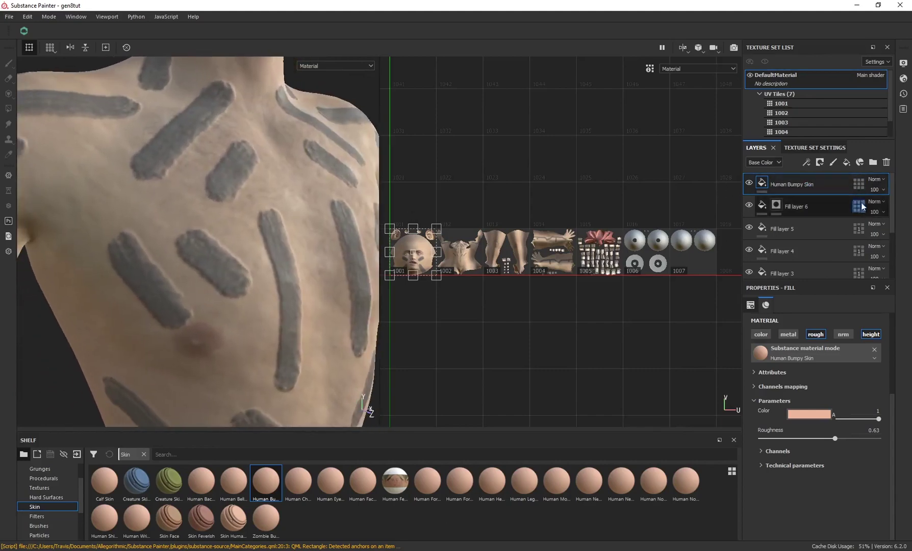
{"action": "left_click", "coordinate": [858, 185]}
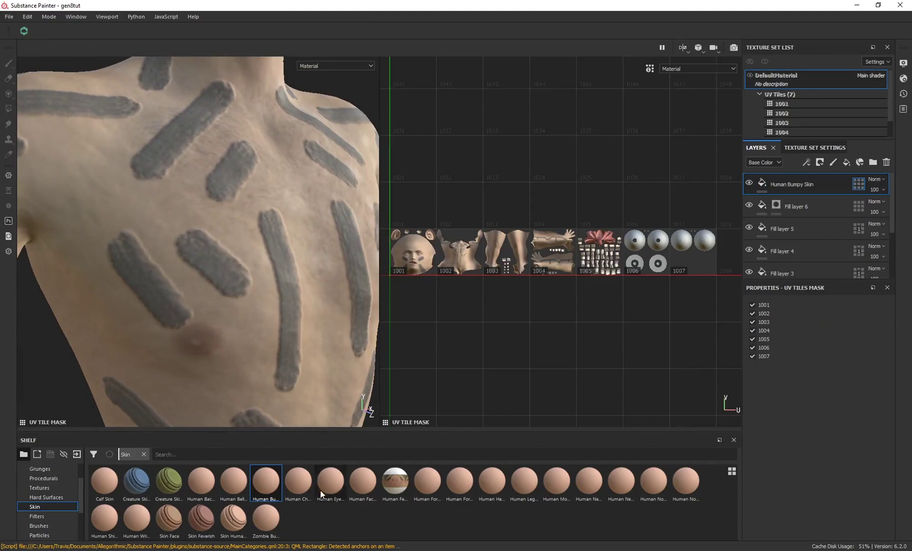
{"action": "left_click", "coordinate": [759, 184]}
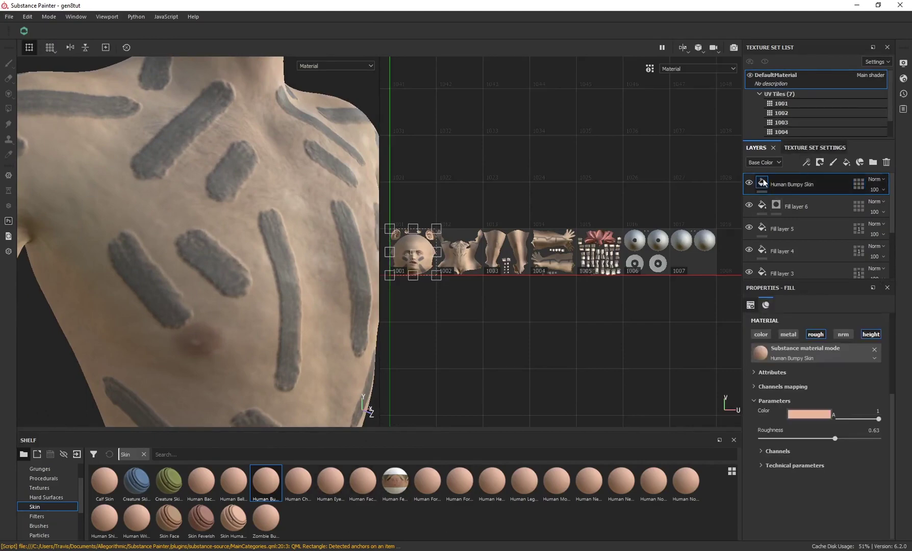
{"action": "left_click", "coordinate": [760, 371]}
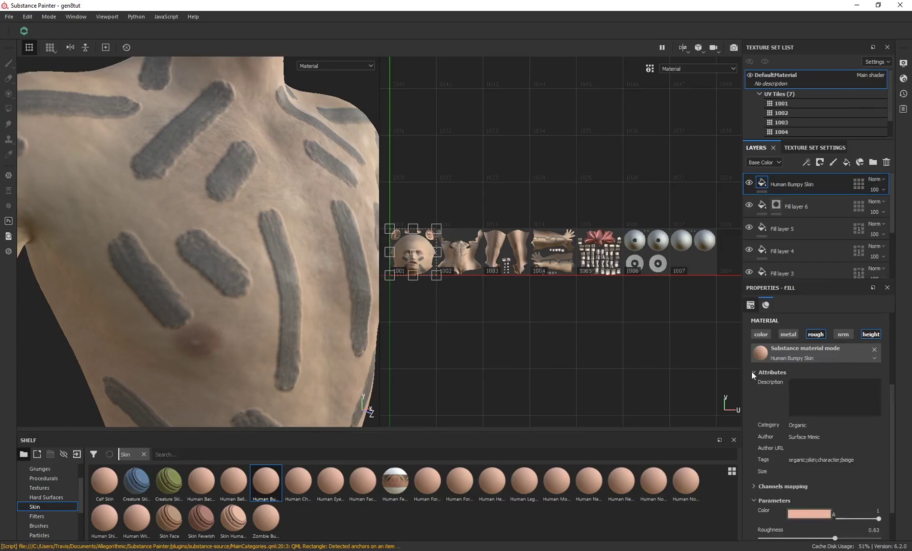
{"action": "scroll", "coordinate": [752, 387], "scroll_direction": "down", "scroll_amount": 3}
{"action": "scroll", "coordinate": [750, 448], "scroll_direction": "up", "scroll_amount": 3}
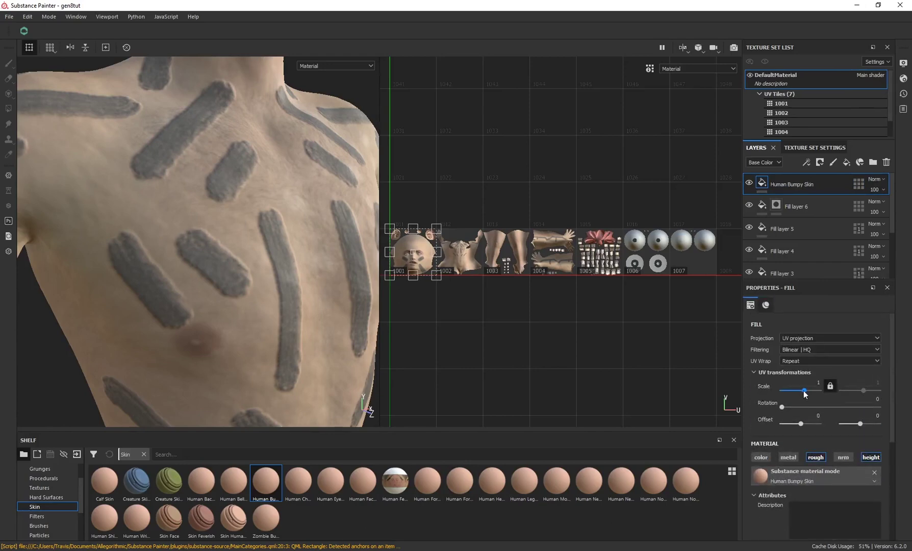
- Set the Human Bumpy Skin UV transformation scale to 29.11
{"action": "left_click_drag", "start_coordinate": [804, 390], "coordinate": [809, 391]}
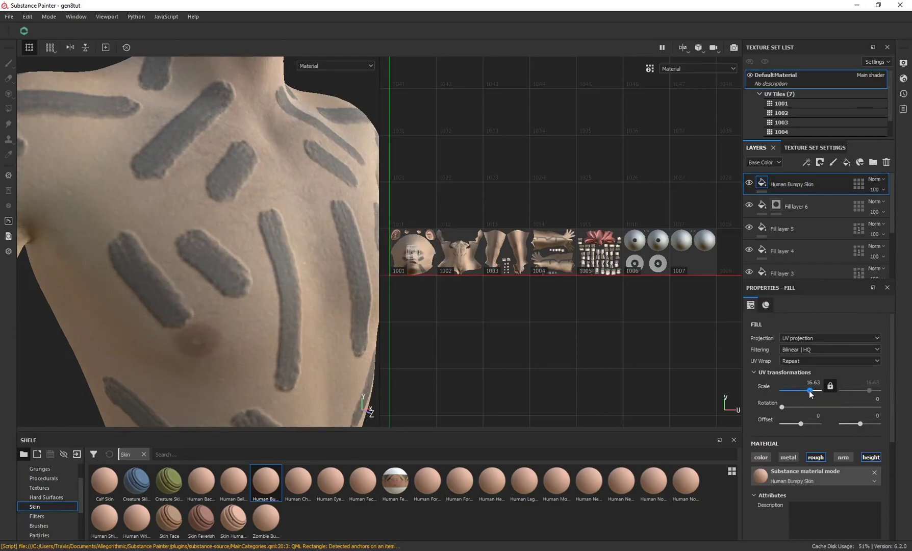
{"action": "scroll", "coordinate": [243, 237], "scroll_direction": "down", "scroll_amount": 5}
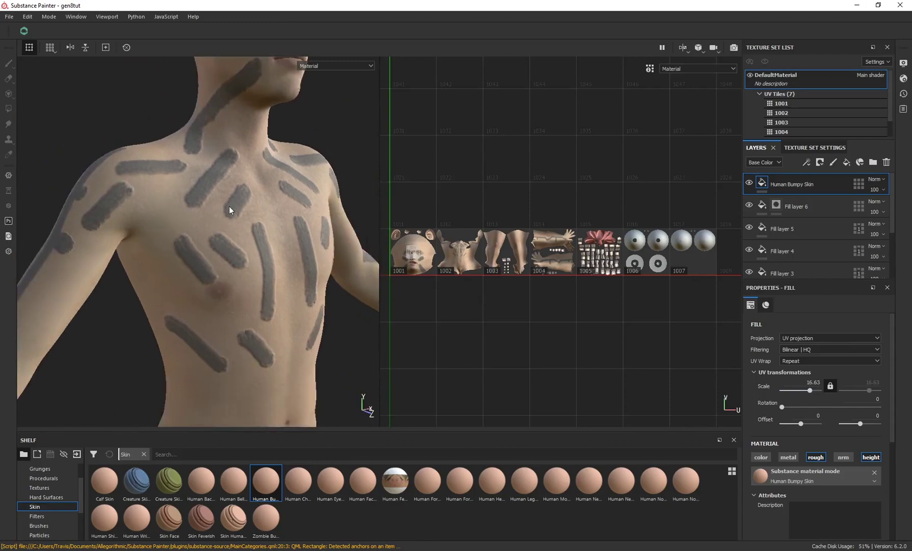
{"action": "scroll", "coordinate": [228, 206], "scroll_direction": "up", "scroll_amount": 8}
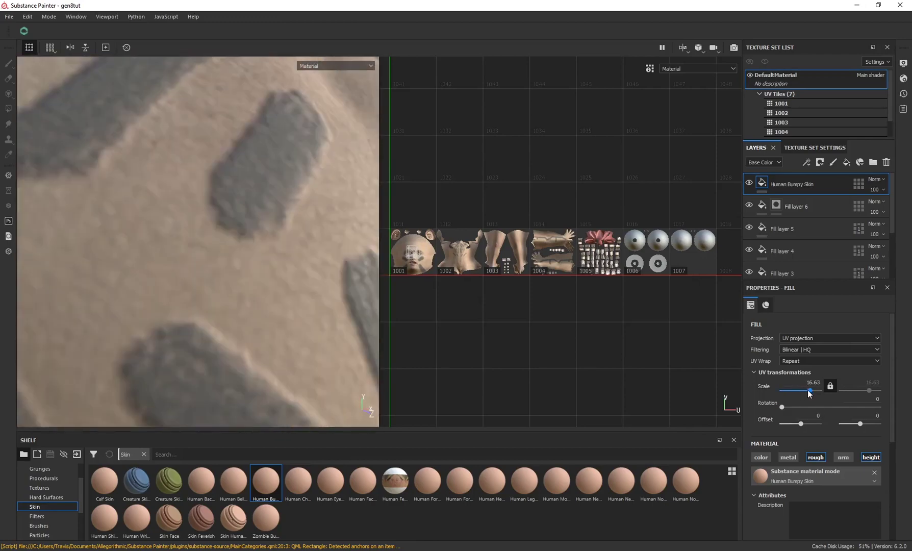
{"action": "left_click_drag", "start_coordinate": [811, 390], "coordinate": [811, 390]}
{"action": "scroll", "coordinate": [244, 227], "scroll_direction": "down", "scroll_amount": 6}
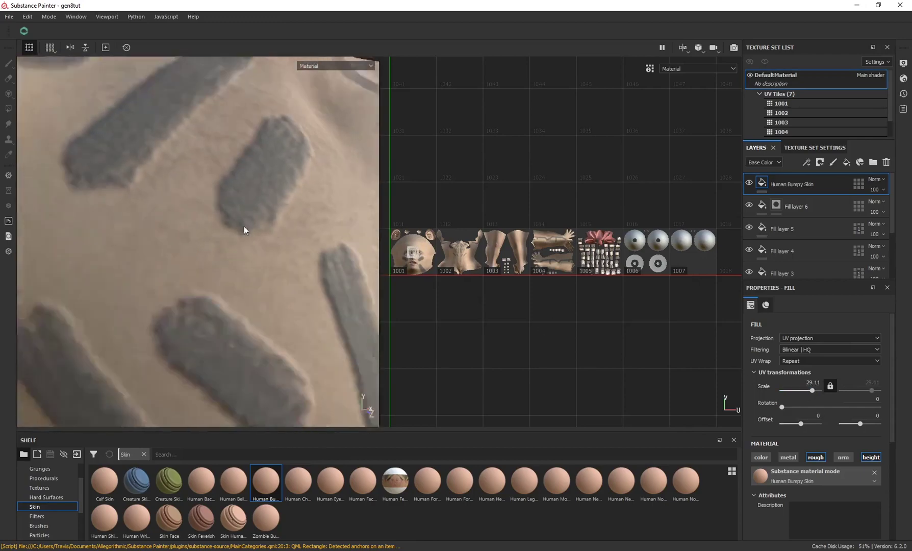
- Hide and re-show the Human Bumpy Skin layer to compare the bump detail on chest and shoulder
{"action": "left_click_drag", "start_coordinate": [280, 203], "coordinate": [179, 200], "text": "alt"}
{"action": "middle_click_drag", "start_coordinate": [301, 230], "coordinate": [234, 197], "text": "alt"}
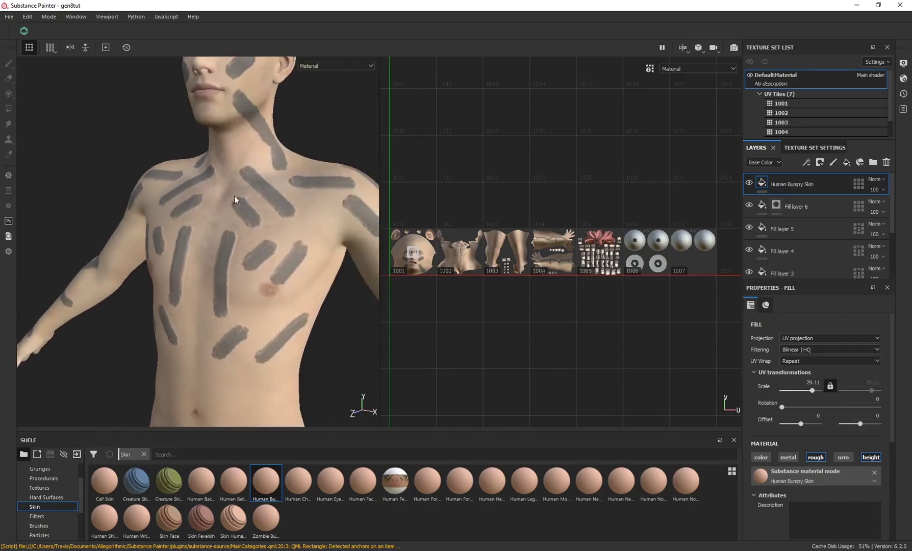
{"action": "scroll", "coordinate": [188, 253], "scroll_direction": "up", "scroll_amount": 4}
{"action": "left_click_drag", "start_coordinate": [183, 262], "coordinate": [241, 223], "text": "alt"}
{"action": "middle_click_drag", "start_coordinate": [127, 219], "coordinate": [203, 238], "text": "alt"}
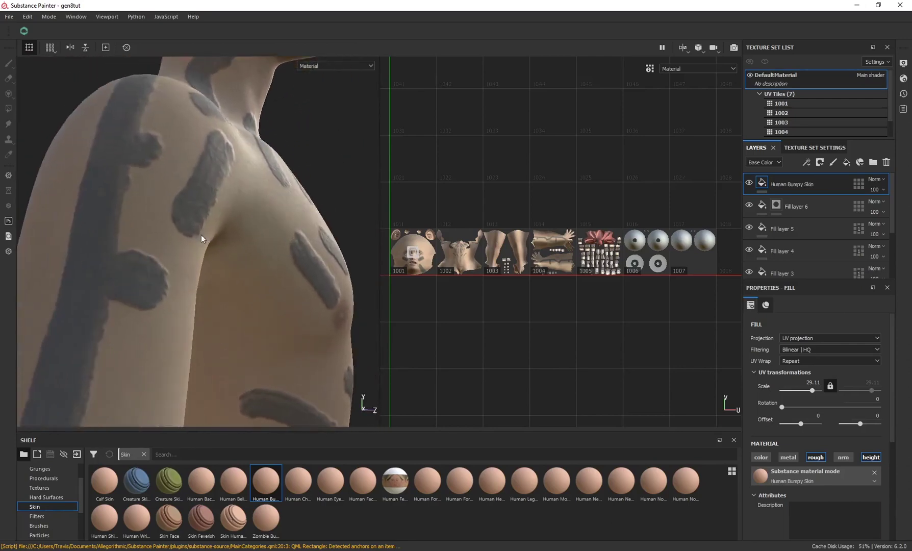
{"action": "scroll", "coordinate": [203, 238], "scroll_direction": "up", "scroll_amount": 3}
{"action": "left_click_drag", "start_coordinate": [203, 238], "coordinate": [261, 260], "text": "alt"}
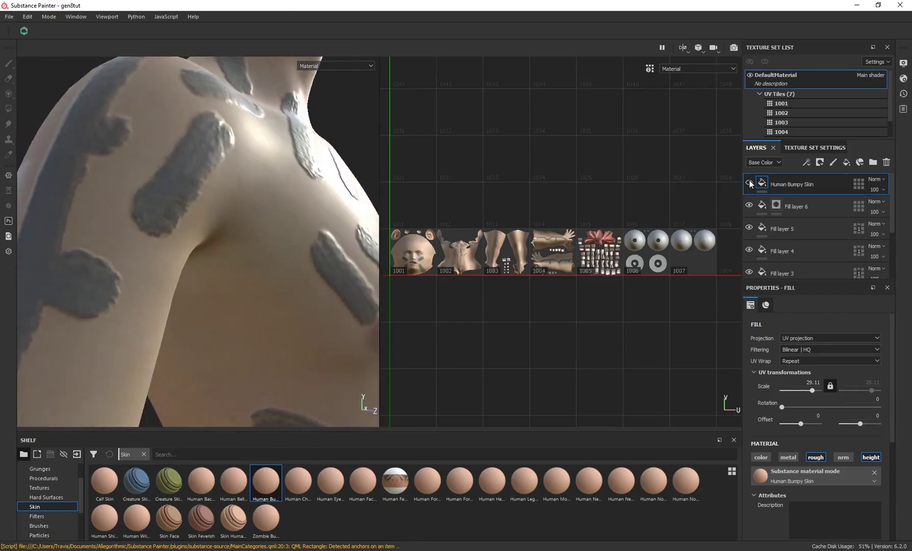
{"action": "left_click", "coordinate": [749, 182]}
{"action": "left_click", "coordinate": [749, 183]}
{"action": "left_click", "coordinate": [749, 183]}
{"action": "middle_click_drag", "start_coordinate": [351, 210], "coordinate": [259, 201], "text": "alt"}
{"action": "scroll", "coordinate": [299, 234], "scroll_direction": "down", "scroll_amount": 5}
{"action": "left_click_drag", "start_coordinate": [301, 231], "coordinate": [198, 223], "text": "alt"}
{"action": "middle_click_drag", "start_coordinate": [318, 228], "coordinate": [237, 230], "text": "alt"}
{"action": "left_click_drag", "start_coordinate": [236, 230], "coordinate": [235, 186], "text": "alt"}
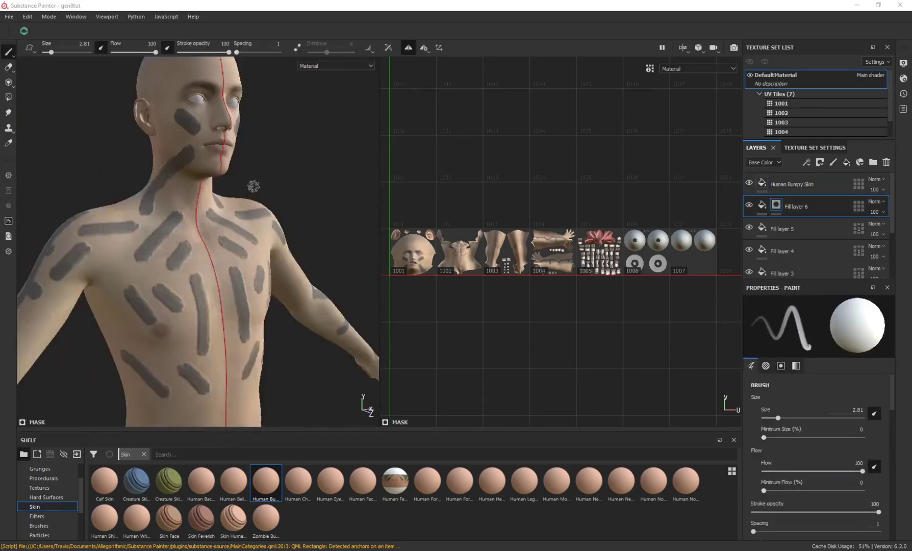
{"action": "left_click_drag", "start_coordinate": [254, 187], "coordinate": [275, 189], "text": "alt"}
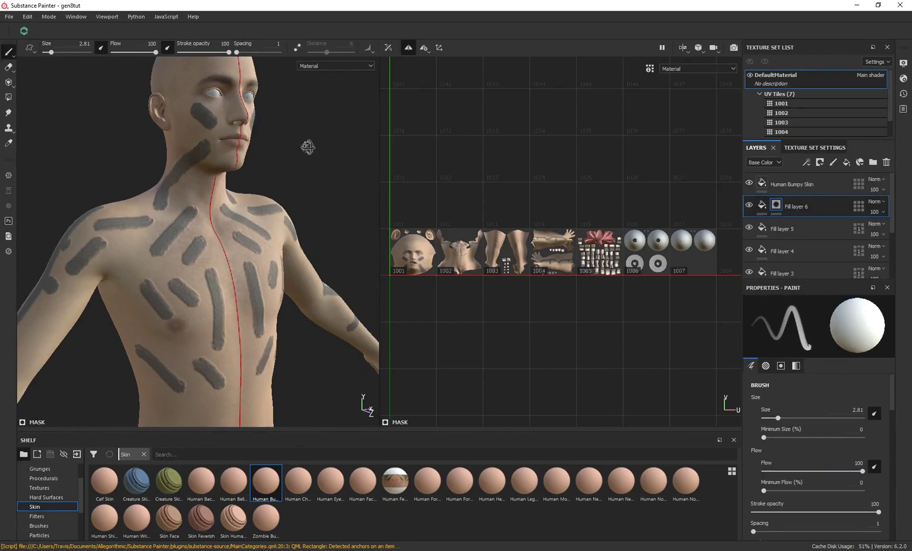
- Move Fill layer 6 above Human Bumpy Skin to the top of the stack
{"action": "left_click_drag", "start_coordinate": [308, 148], "coordinate": [290, 143], "text": "alt"}
{"action": "scroll", "coordinate": [198, 299], "scroll_direction": "up", "scroll_amount": 3}
{"action": "left_click_drag", "start_coordinate": [177, 287], "coordinate": [199, 273], "text": "alt"}
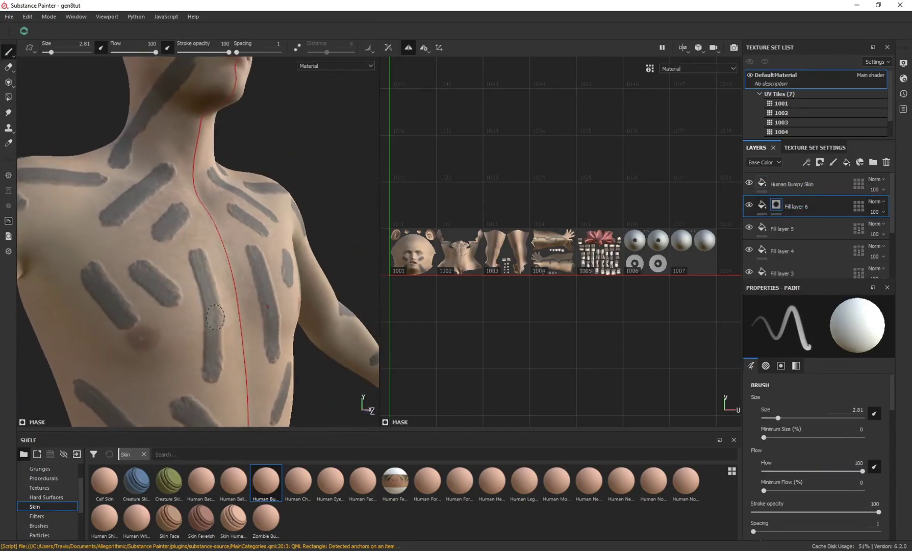
{"action": "mouse_move", "coordinate": [221, 317]}
{"action": "left_mouse_down", "text": "alt"}
{"action": "mouse_move", "coordinate": [226, 241]}
{"action": "mouse_move", "coordinate": [148, 205]}
{"action": "mouse_move", "coordinate": [292, 227]}
{"action": "left_mouse_up", "text": "alt"}
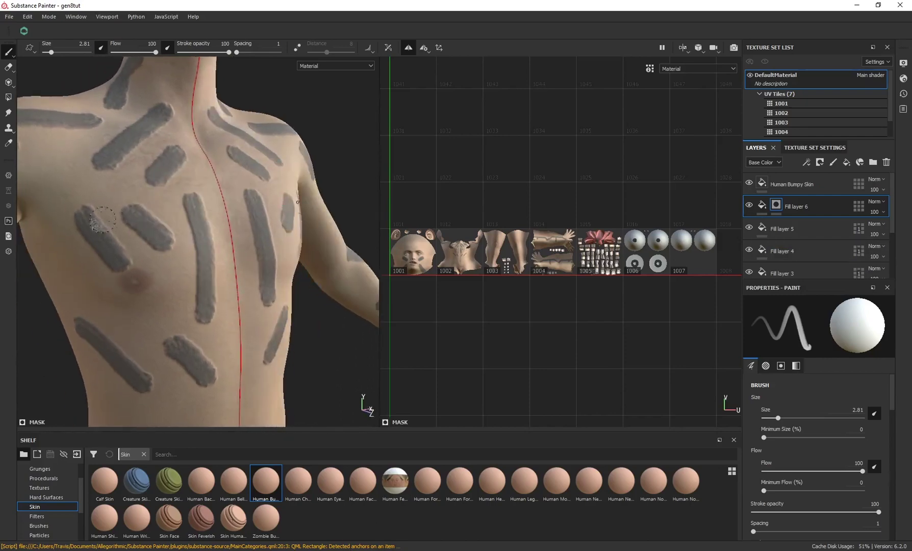
{"action": "mouse_move", "coordinate": [149, 212]}
{"action": "left_mouse_down", "text": "alt"}
{"action": "mouse_move", "coordinate": [198, 218]}
{"action": "mouse_move", "coordinate": [147, 197]}
{"action": "mouse_move", "coordinate": [114, 203]}
{"action": "mouse_move", "coordinate": [131, 202]}
{"action": "left_mouse_up", "text": "alt"}
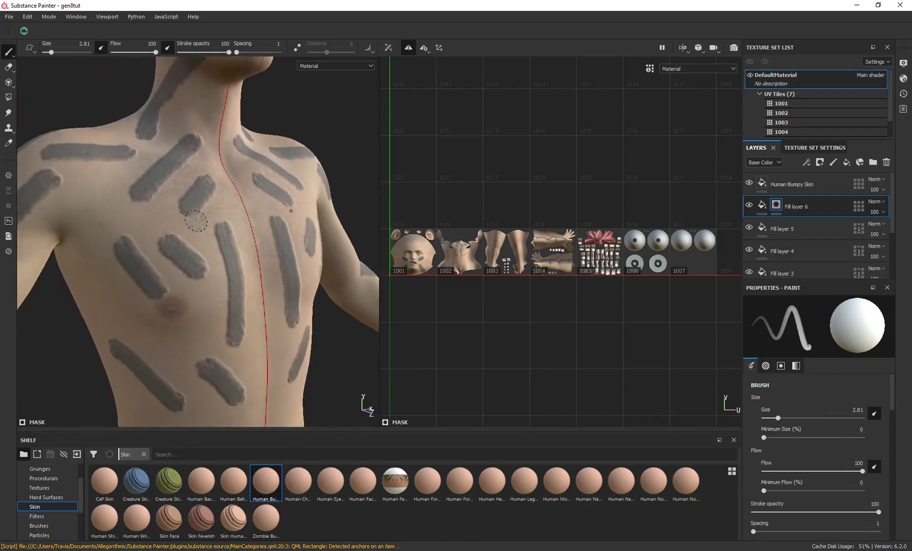
{"action": "left_click_drag", "start_coordinate": [791, 206], "coordinate": [808, 182]}
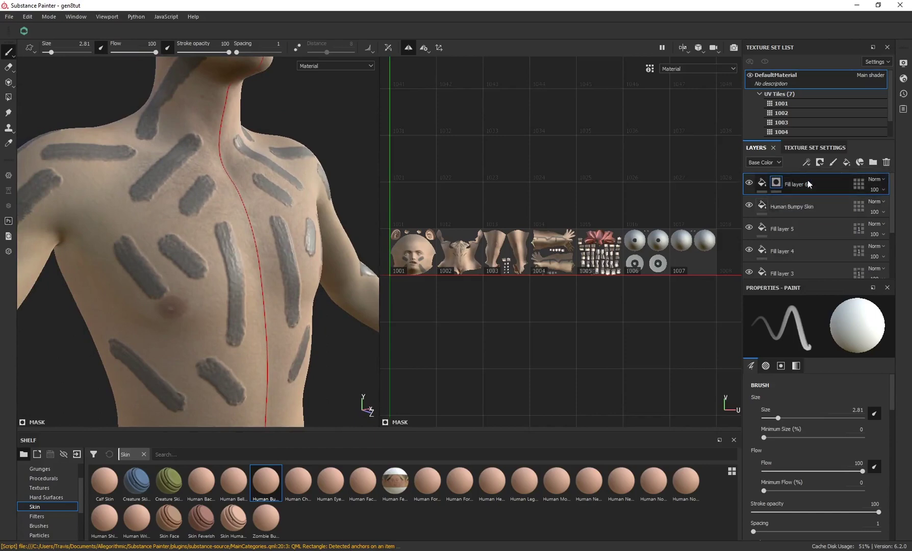
{"action": "left_click_drag", "start_coordinate": [347, 124], "coordinate": [230, 234], "text": "alt"}
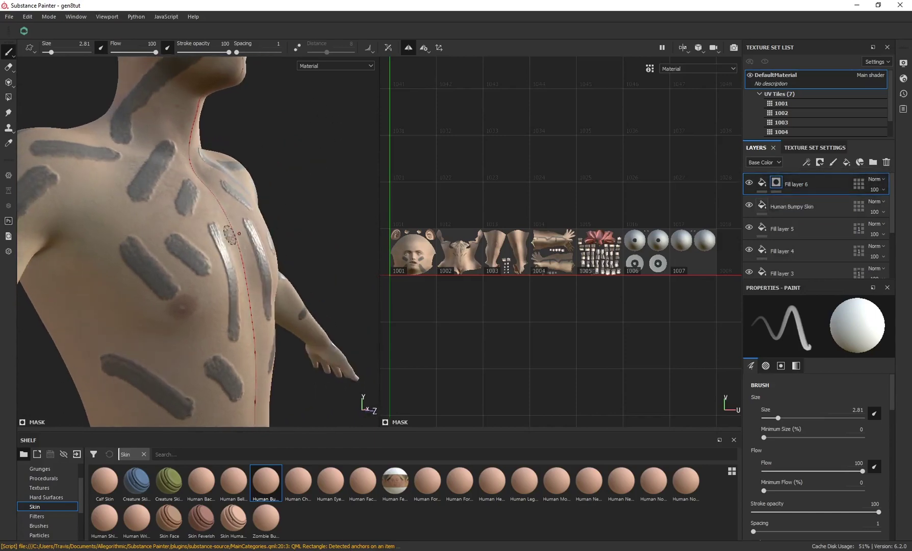
- Inspect the strokes around the shoulder and torso, and show Materials in the shelf
{"action": "mouse_move", "coordinate": [253, 201]}
{"action": "left_mouse_down", "text": "alt"}
{"action": "mouse_move", "coordinate": [311, 201]}
{"action": "mouse_move", "coordinate": [265, 216]}
{"action": "mouse_move", "coordinate": [231, 275]}
{"action": "mouse_move", "coordinate": [190, 268]}
{"action": "left_mouse_up", "text": "alt"}
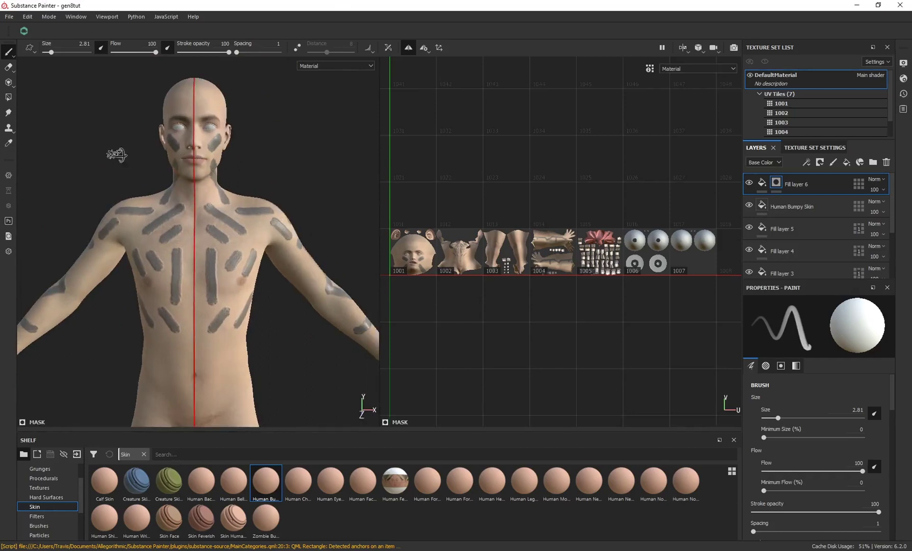
{"action": "left_click_drag", "start_coordinate": [116, 153], "coordinate": [219, 164], "text": "alt"}
{"action": "left_click_drag", "start_coordinate": [254, 196], "coordinate": [239, 189], "text": "alt"}
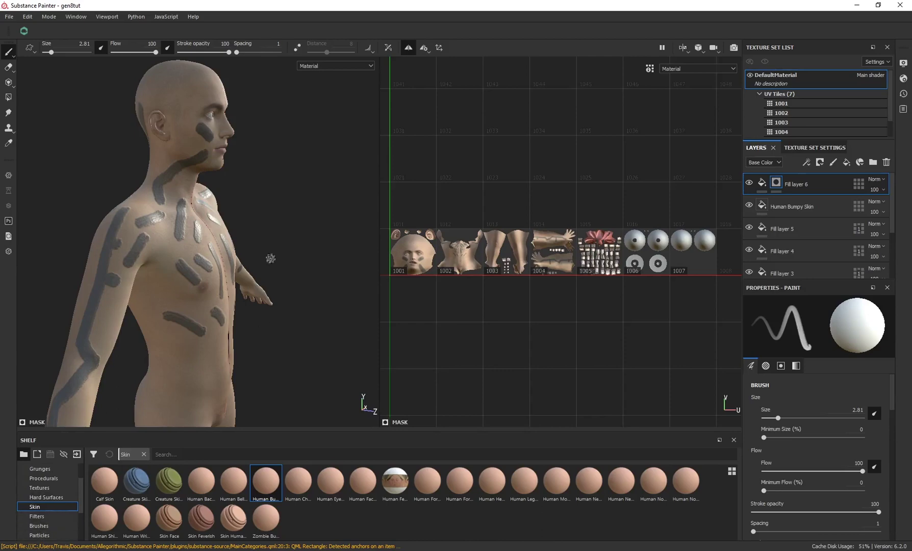
{"action": "left_click_drag", "start_coordinate": [260, 192], "coordinate": [214, 204], "text": "alt"}
{"action": "scroll", "coordinate": [56, 504], "scroll_direction": "down", "scroll_amount": 2}
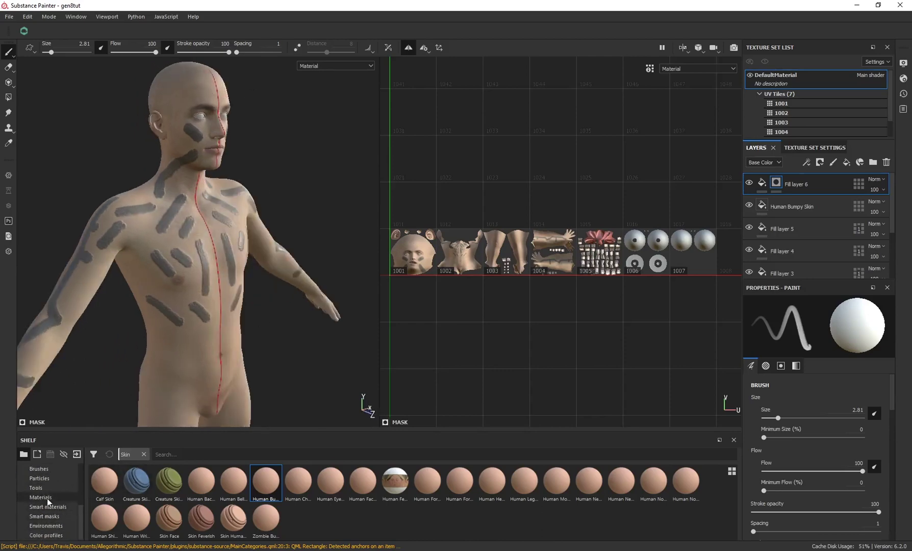
{"action": "left_click", "coordinate": [47, 498]}
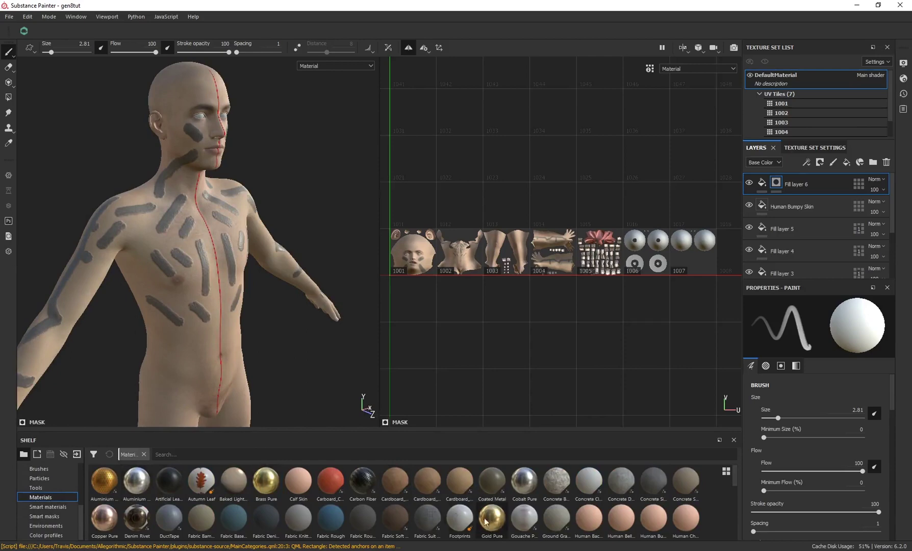
- Preview the front-facing model in Iray render mode, then turn the render off
{"action": "mouse_move", "coordinate": [306, 133]}
{"action": "left_mouse_down", "text": "alt"}
{"action": "mouse_move", "coordinate": [269, 130]}
{"action": "mouse_move", "coordinate": [128, 161]}
{"action": "mouse_move", "coordinate": [125, 126]}
{"action": "mouse_move", "coordinate": [118, 142]}
{"action": "mouse_move", "coordinate": [126, 151]}
{"action": "mouse_move", "coordinate": [231, 161]}
{"action": "mouse_move", "coordinate": [145, 288]}
{"action": "mouse_move", "coordinate": [148, 205]}
{"action": "left_mouse_up", "text": "alt"}
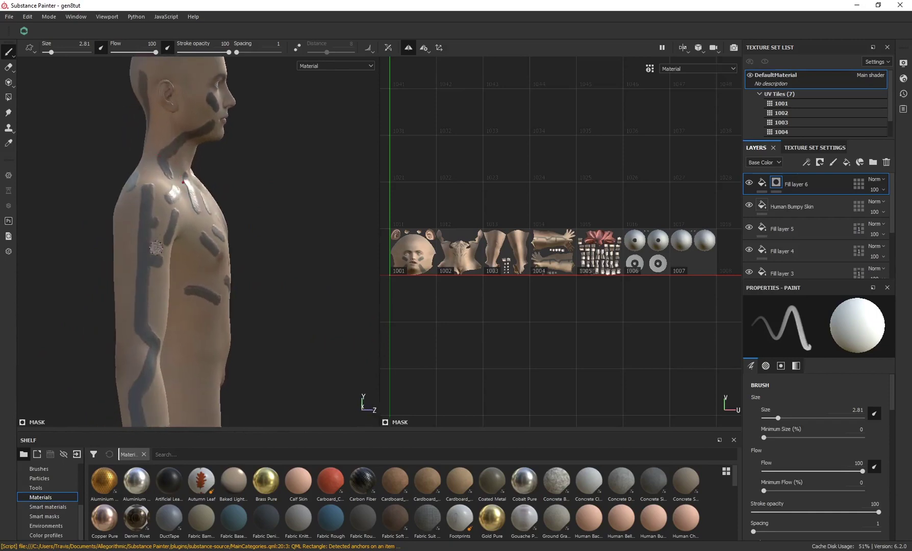
{"action": "left_click_drag", "start_coordinate": [155, 249], "coordinate": [206, 123], "text": "alt"}
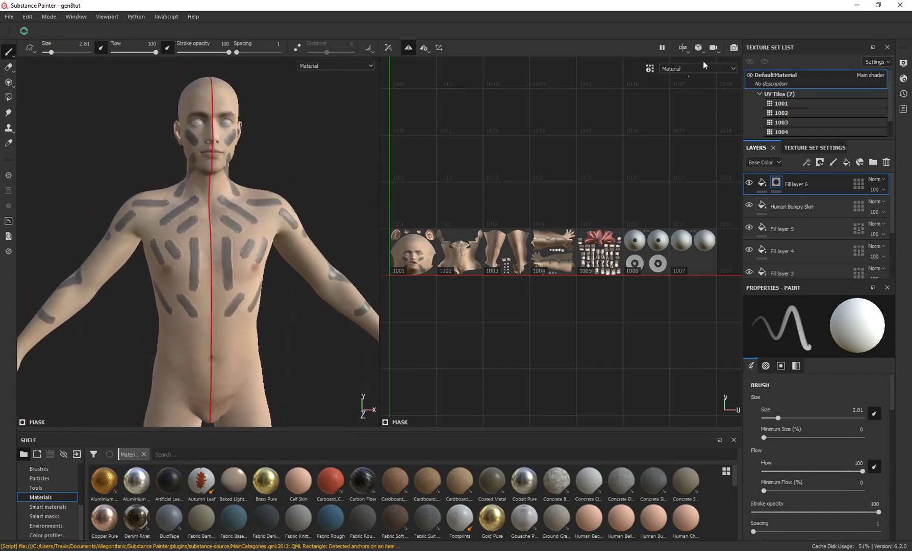
{"action": "left_click", "coordinate": [733, 48]}
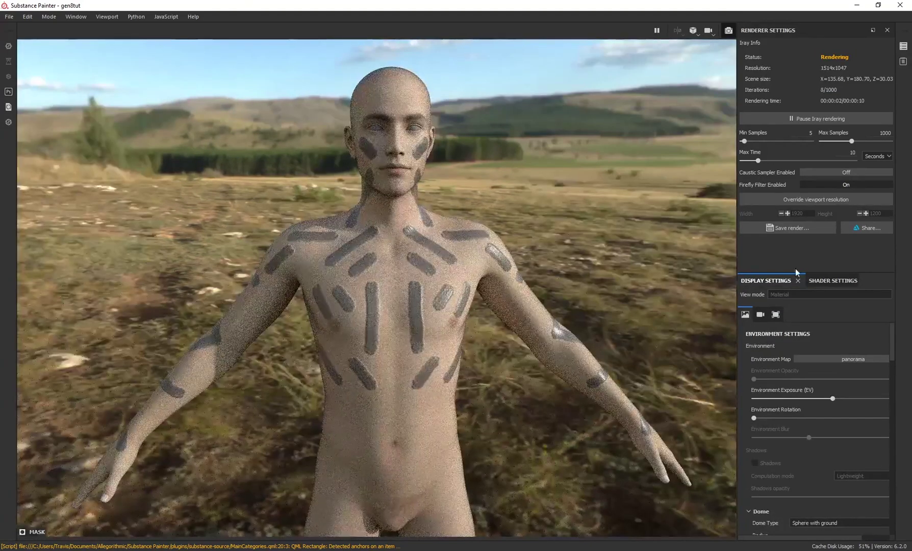
{"action": "left_click", "coordinate": [728, 30]}
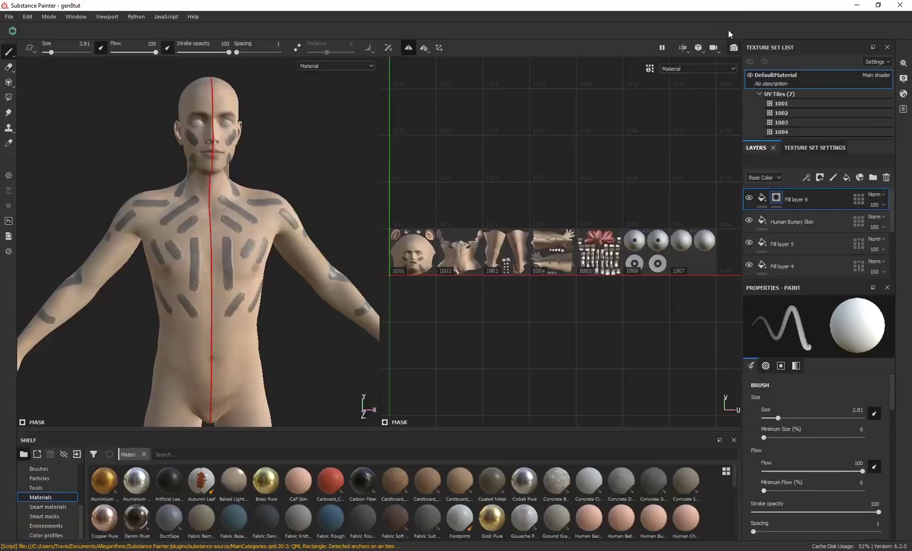
- Open the Export Textures window and close it without exporting
{"action": "left_click", "coordinate": [9, 17]}
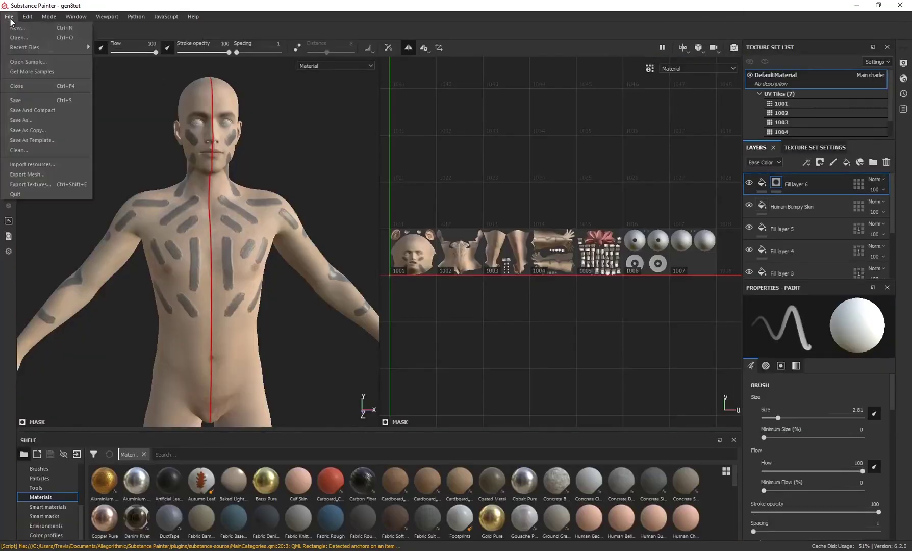
{"action": "left_click", "coordinate": [32, 183]}
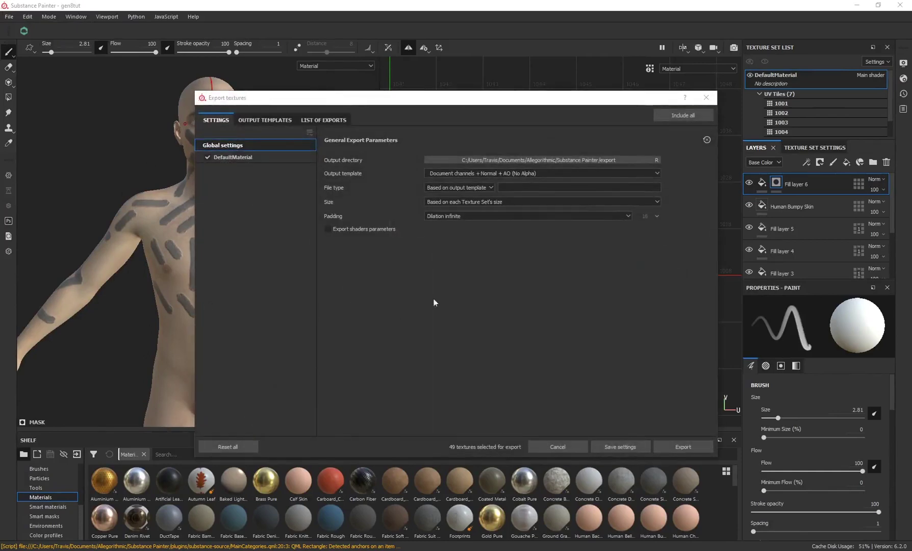
{"action": "left_click_drag", "start_coordinate": [454, 108], "coordinate": [390, 102]}
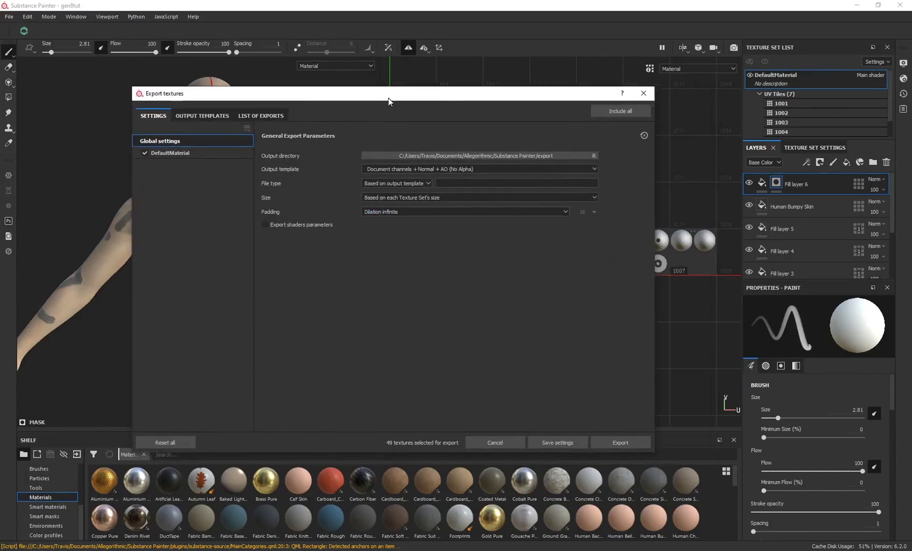
{"action": "left_click", "coordinate": [643, 94]}
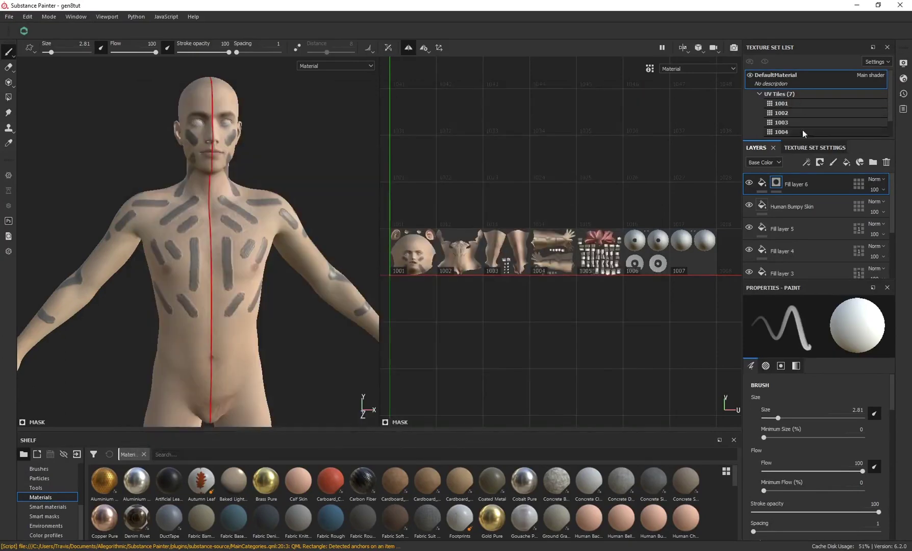
- Change the texture set size from 1024 to 4096
{"action": "left_click", "coordinate": [797, 148]}
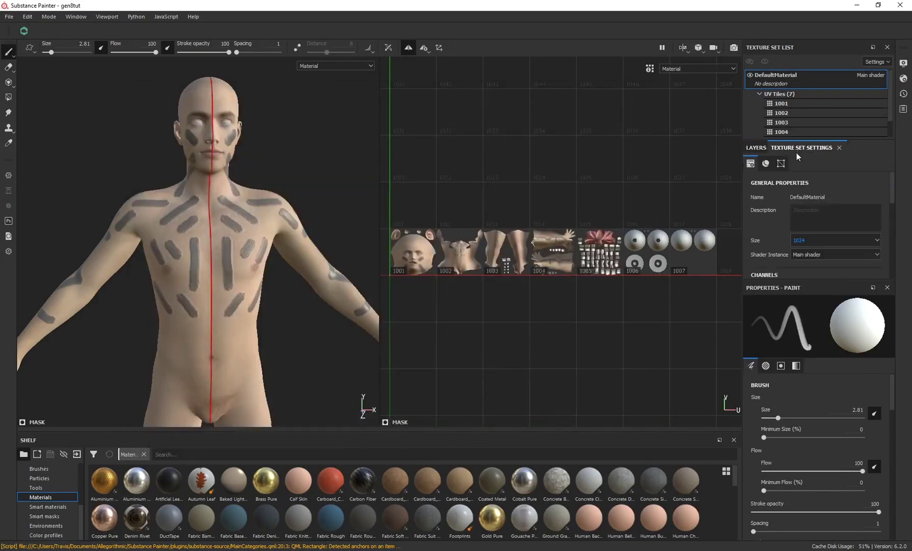
{"action": "left_click", "coordinate": [756, 148]}
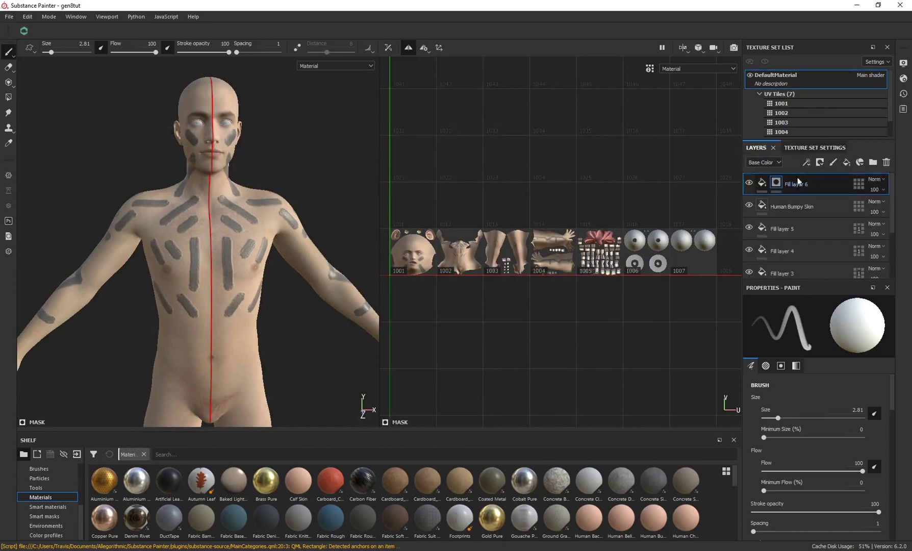
{"action": "left_click", "coordinate": [800, 149]}
{"action": "left_click", "coordinate": [811, 240]}
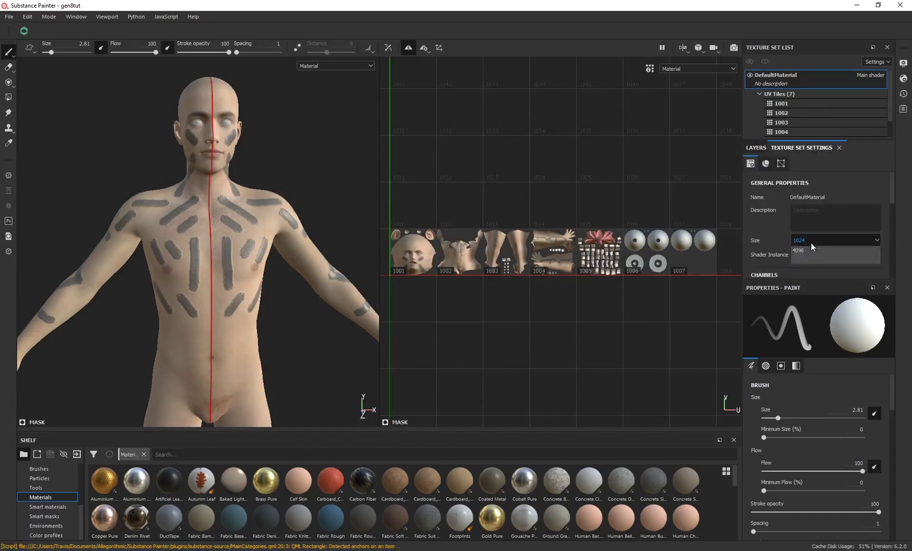
{"action": "left_click", "coordinate": [807, 280]}
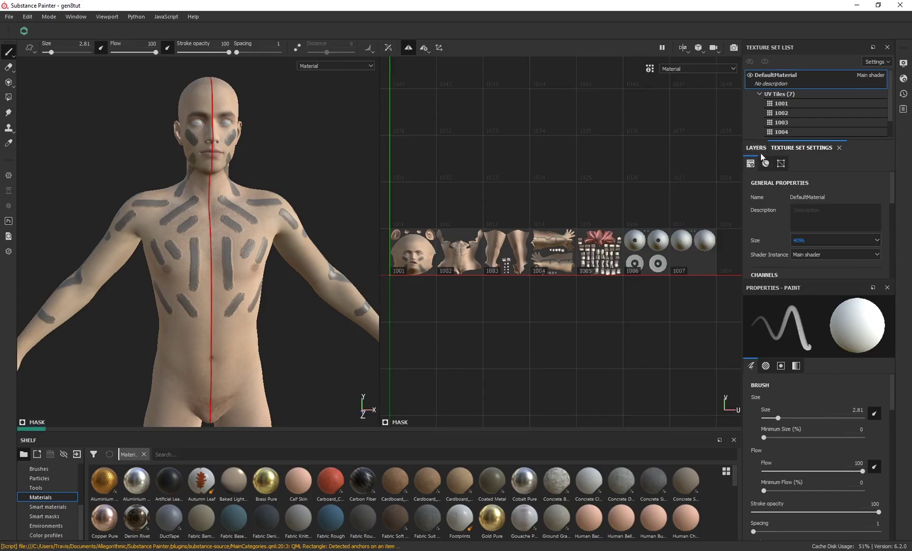
{"action": "left_click", "coordinate": [758, 151]}
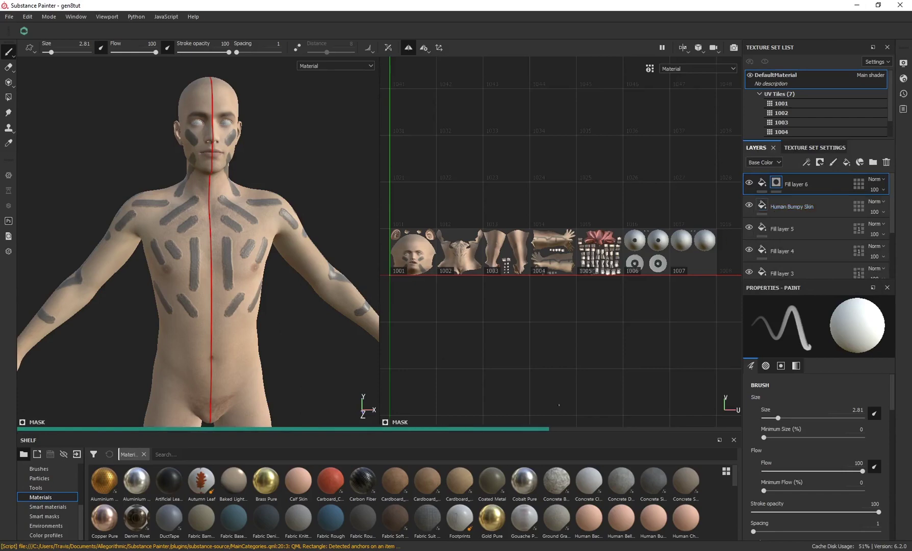
- Select the Human Bumpy Skin layer and recheck the texture set's UV tile settings
{"action": "left_click", "coordinate": [784, 207]}
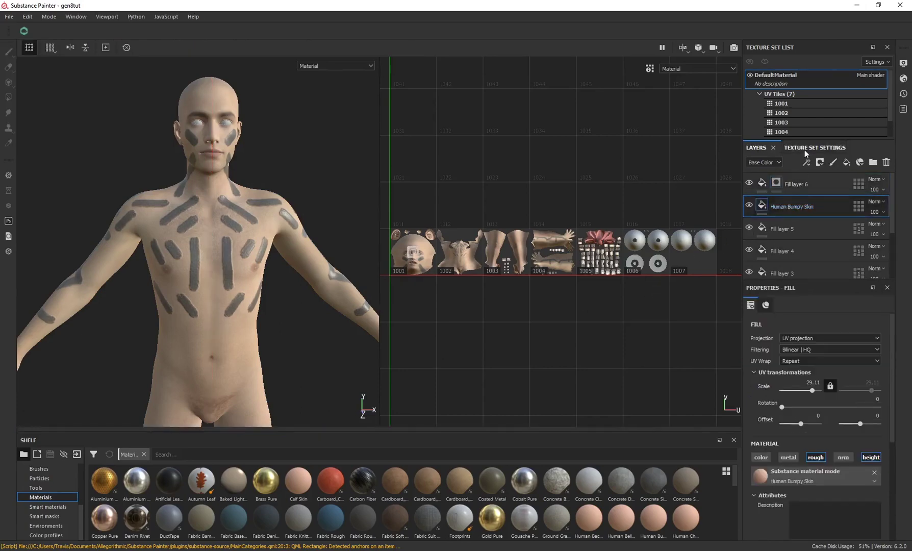
{"action": "left_click", "coordinate": [806, 148]}
{"action": "left_click", "coordinate": [756, 147]}
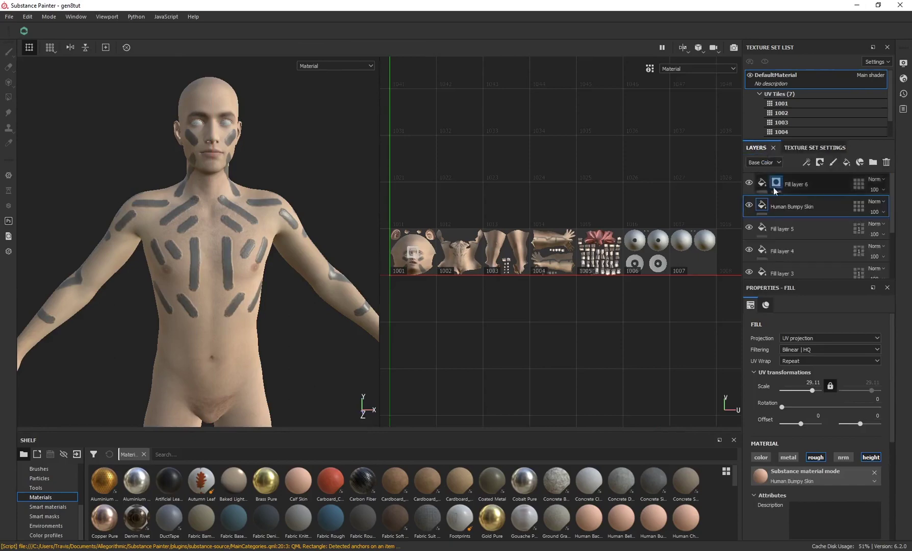
{"action": "left_click", "coordinate": [808, 147]}
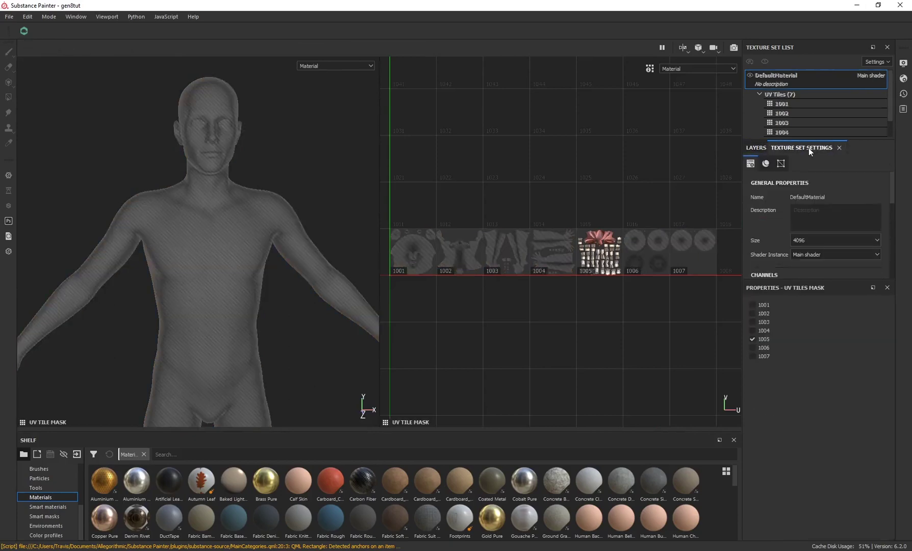
{"action": "left_click", "coordinate": [757, 148]}
{"action": "left_click", "coordinate": [9, 17]}
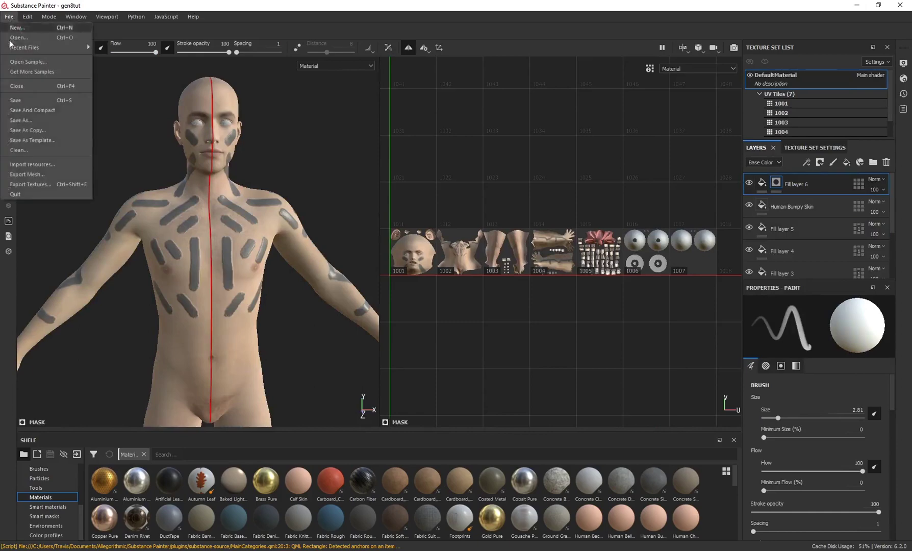
- Open Export Textures and review output templates, settings and the list of 49 4096 PNG maps
{"action": "left_click", "coordinate": [37, 184]}
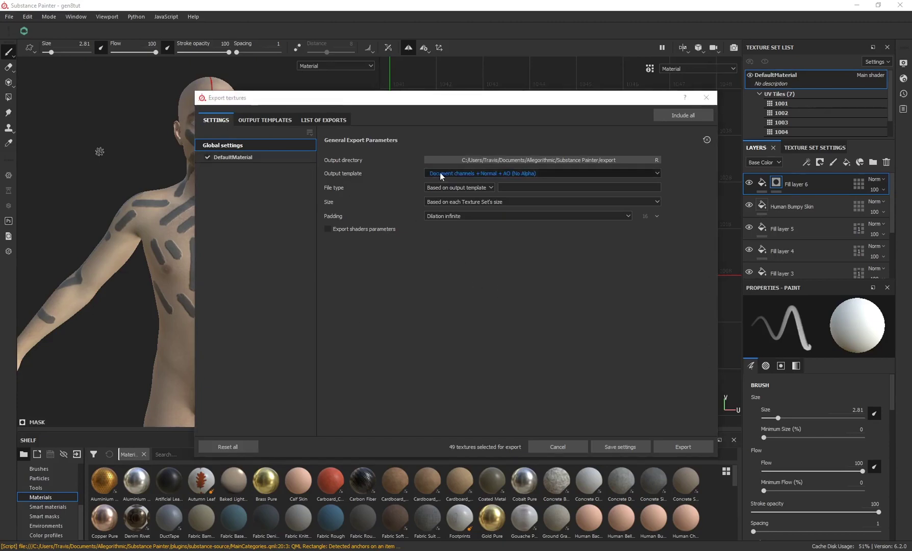
{"action": "left_click", "coordinate": [261, 120]}
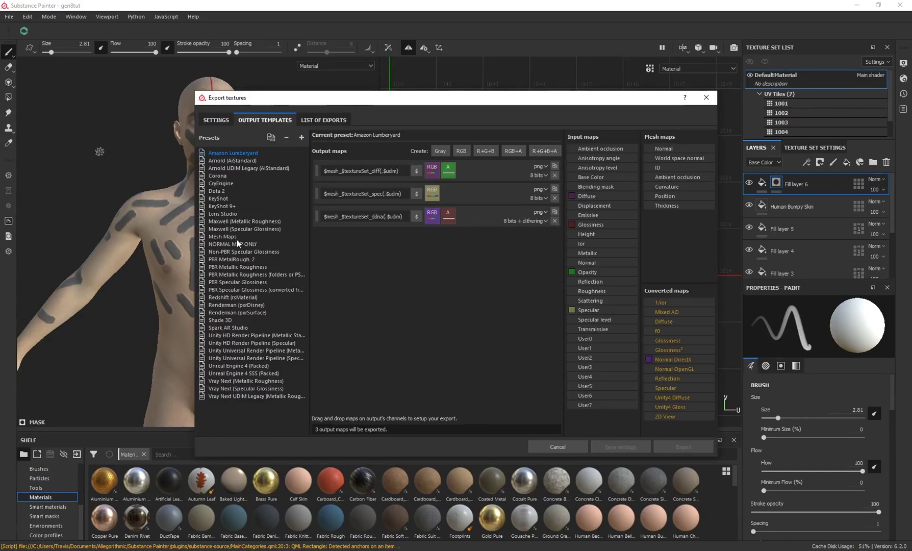
{"action": "left_click", "coordinate": [216, 117]}
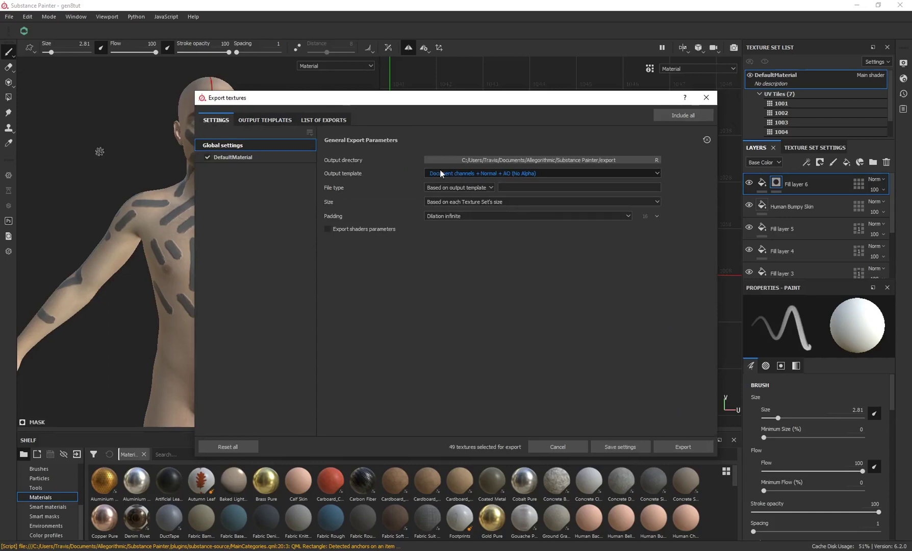
{"action": "left_click", "coordinate": [325, 120]}
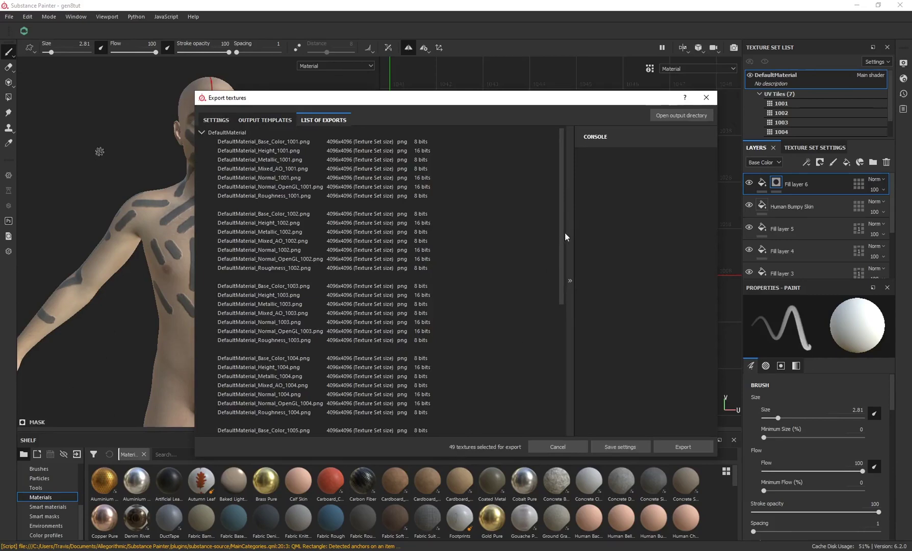
{"action": "left_click_drag", "start_coordinate": [561, 226], "coordinate": [554, 164]}
{"action": "left_click_drag", "start_coordinate": [559, 206], "coordinate": [544, 166]}
{"action": "left_click_drag", "start_coordinate": [421, 104], "coordinate": [252, 345]}
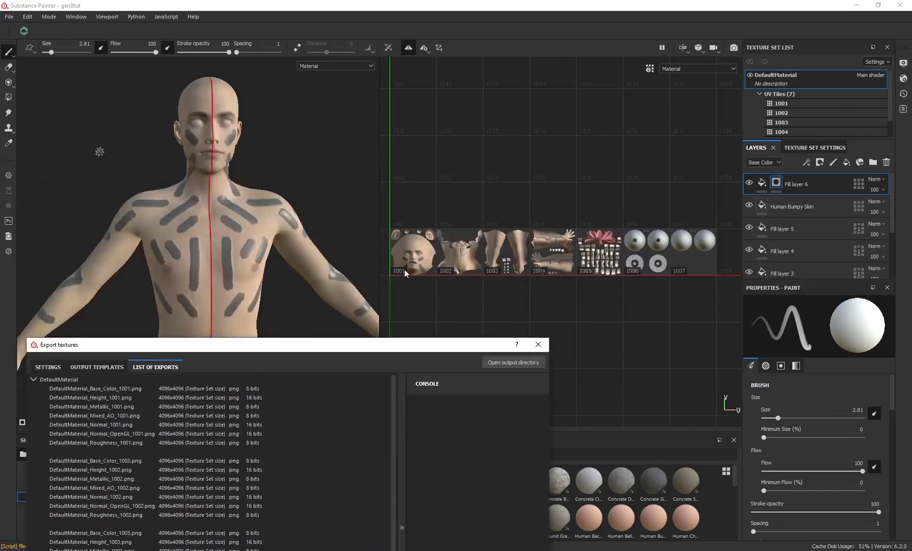
{"action": "left_click_drag", "start_coordinate": [287, 340], "coordinate": [255, 116]}
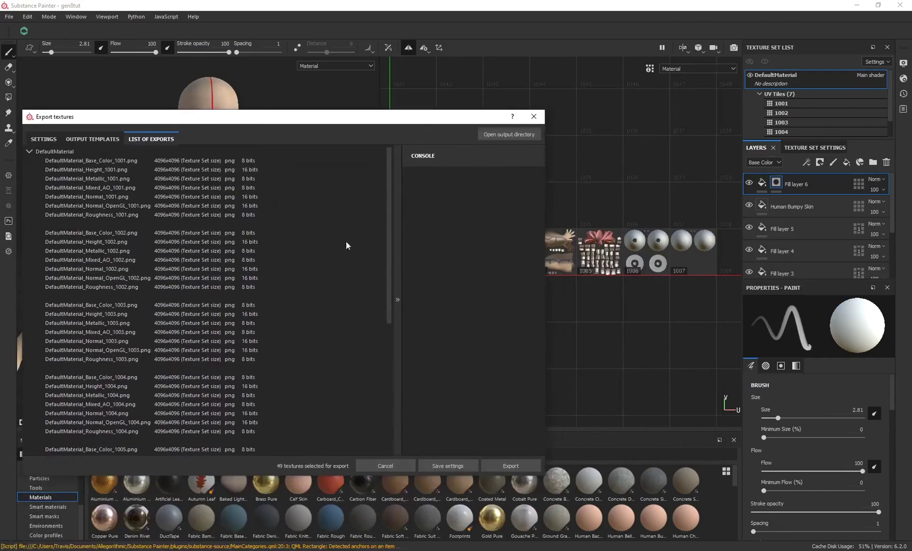
- Export the 49 PNG texture maps and open their output directory
{"action": "left_click", "coordinate": [520, 464]}
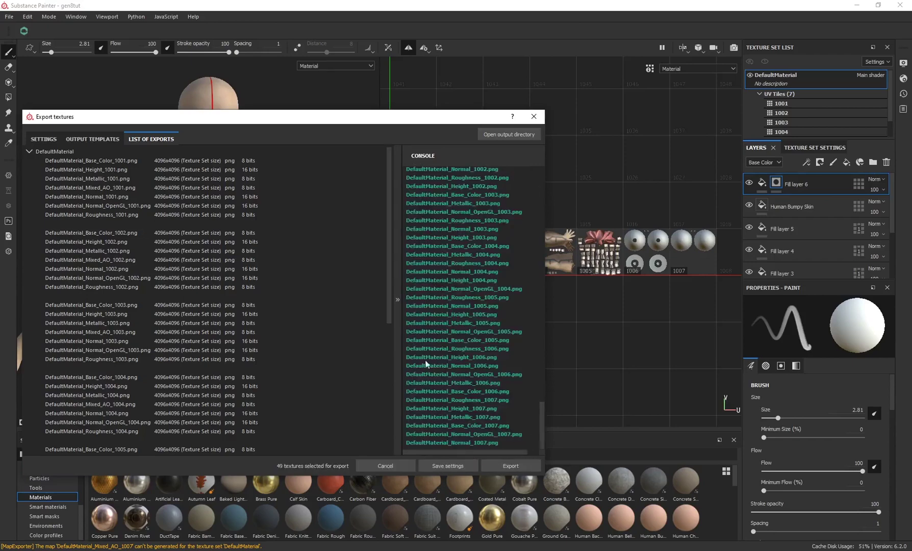
{"action": "left_click", "coordinate": [493, 136]}
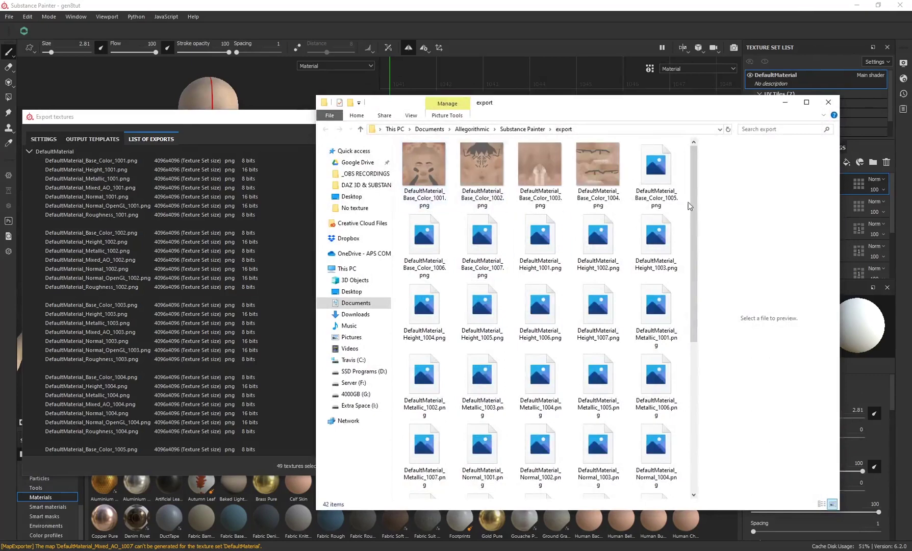
- Preview the Base_Color 1001–1004 maps in the export folder
{"action": "left_click_drag", "start_coordinate": [695, 200], "coordinate": [695, 345]}
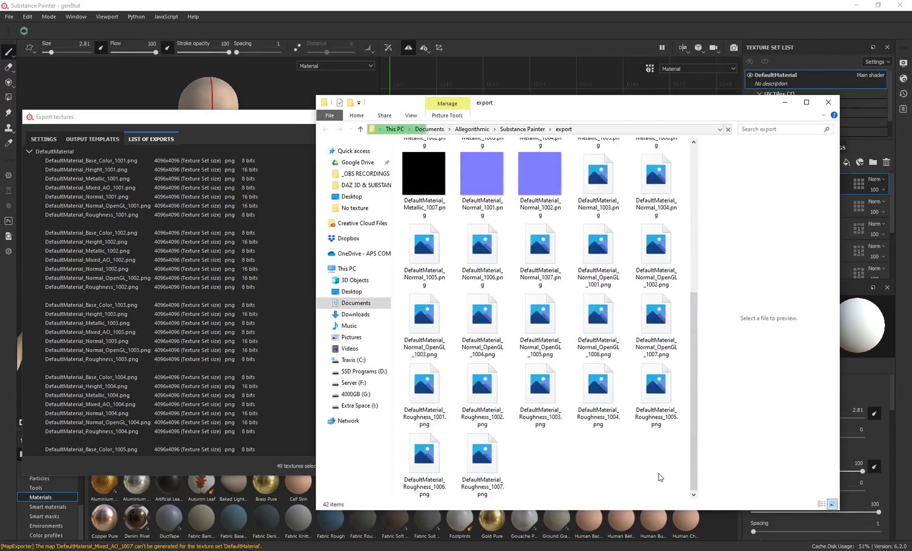
{"action": "left_click_drag", "start_coordinate": [659, 480], "coordinate": [449, 164]}
{"action": "scroll", "coordinate": [485, 240], "scroll_direction": "up", "scroll_amount": 5}
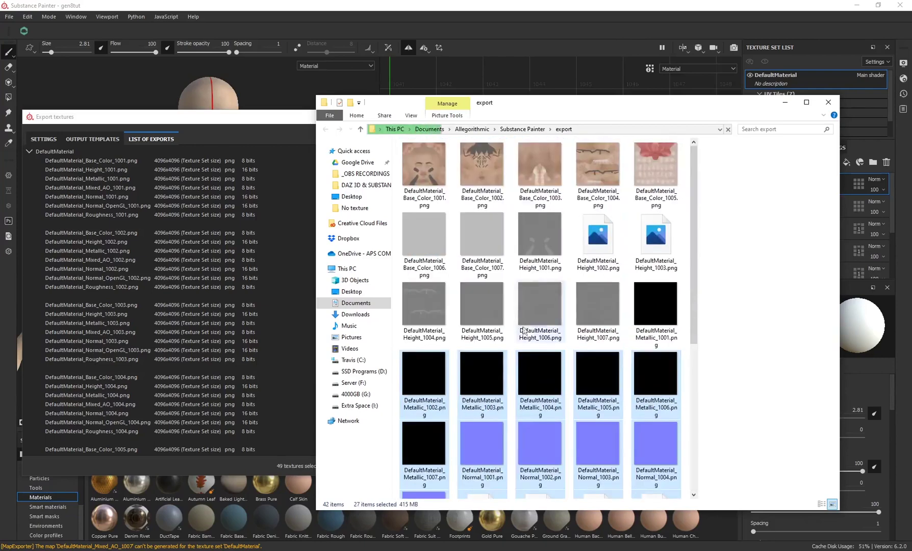
{"action": "left_click", "coordinate": [442, 189]}
{"action": "left_click", "coordinate": [469, 190]}
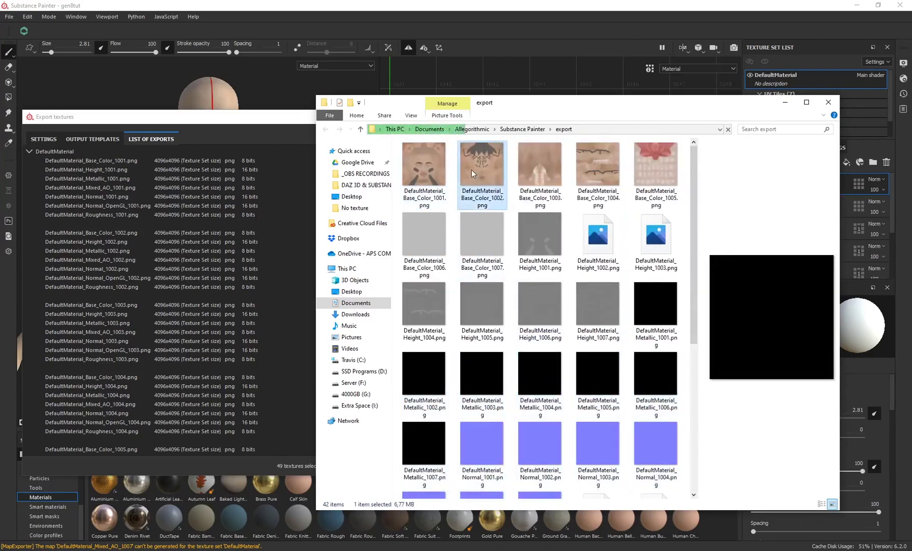
{"action": "left_click", "coordinate": [436, 163]}
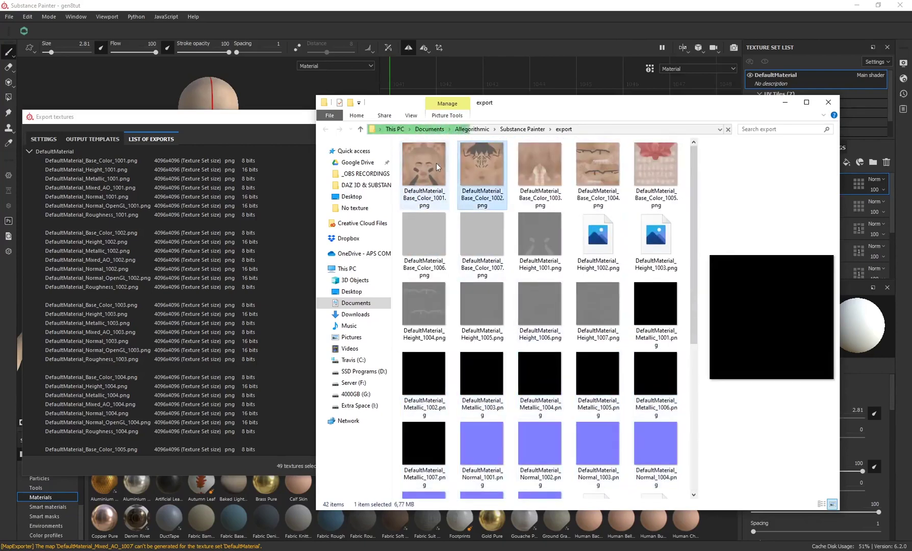
{"action": "left_click", "coordinate": [479, 165]}
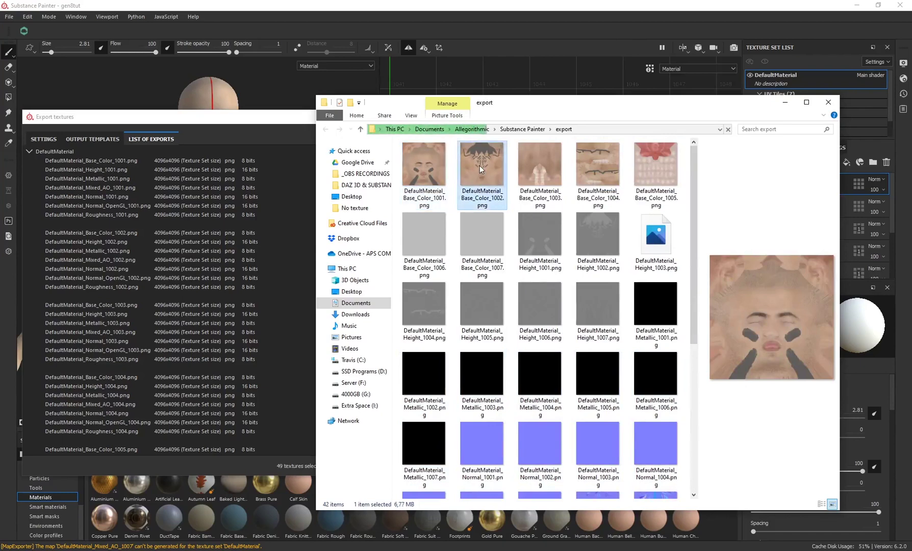
{"action": "left_click", "coordinate": [603, 179]}
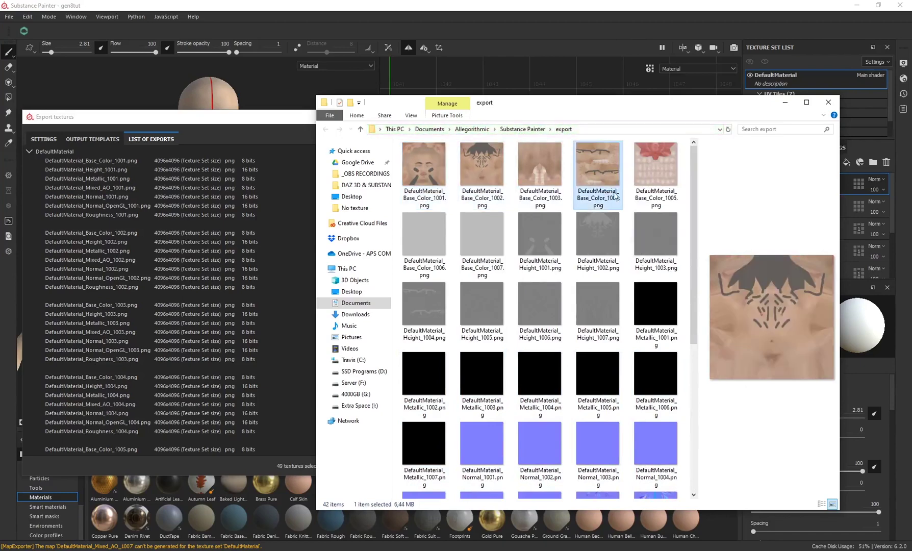
{"action": "left_click", "coordinate": [530, 171]}
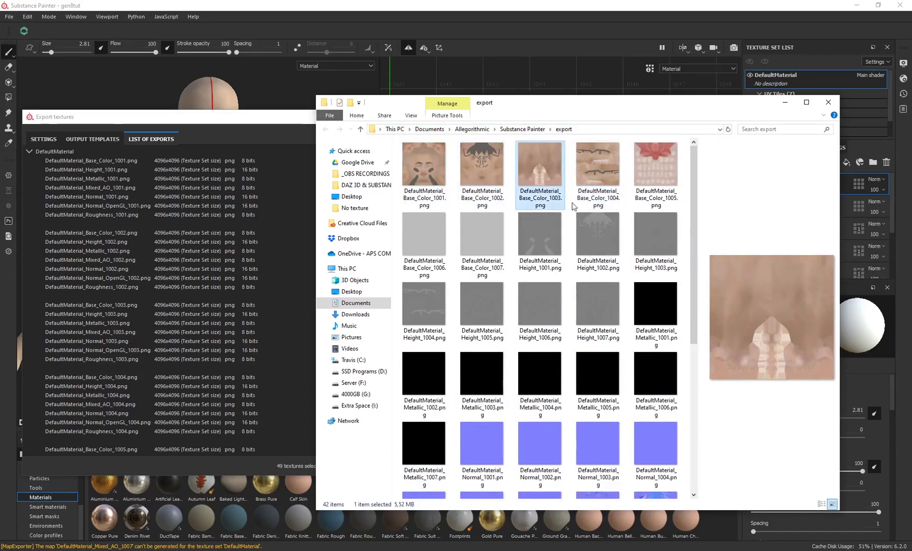
{"action": "left_click", "coordinate": [490, 176]}
{"action": "left_click", "coordinate": [548, 175]}
{"action": "left_click", "coordinate": [597, 176]}
{"action": "left_click", "coordinate": [442, 189]}
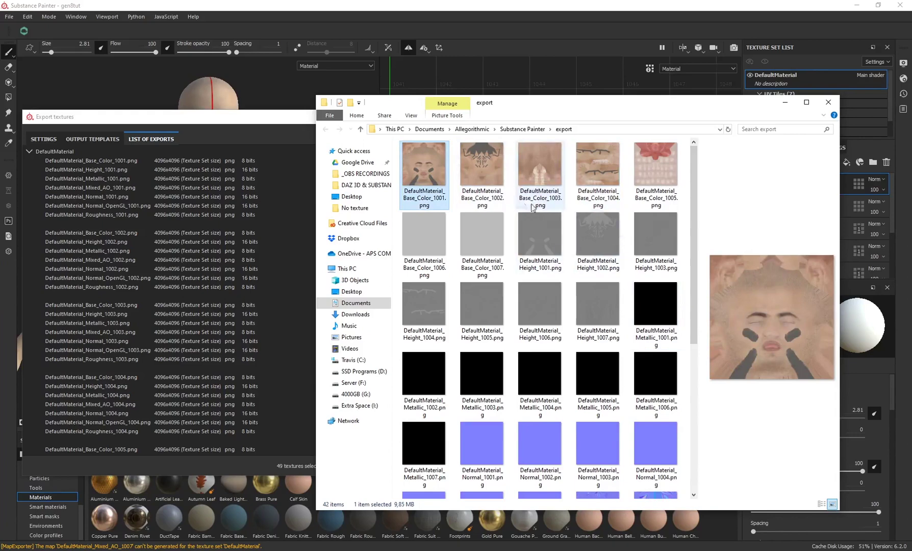
- Preview the Height 1001, 1002, 1004, 1005 maps and the Metallic_1003 map
{"action": "left_click", "coordinate": [538, 244]}
{"action": "left_click", "coordinate": [614, 238]}
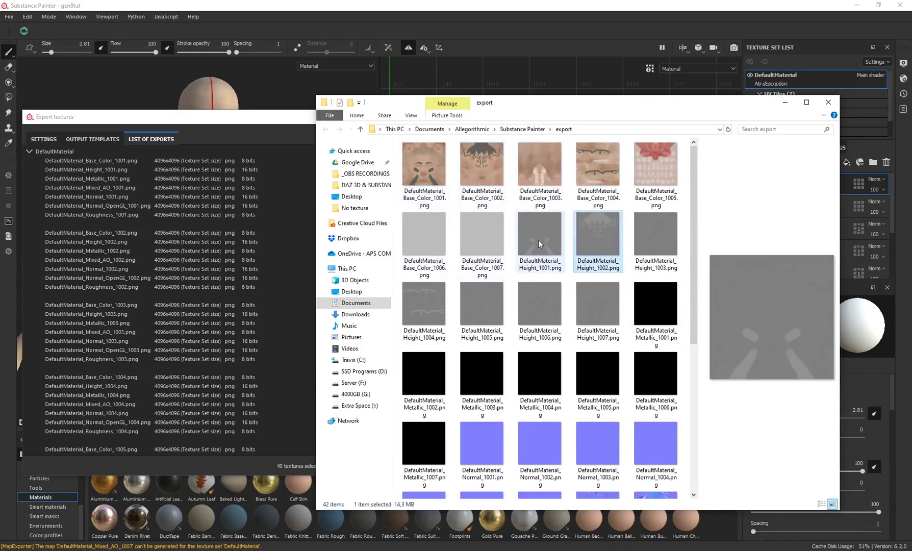
{"action": "left_click", "coordinate": [533, 270]}
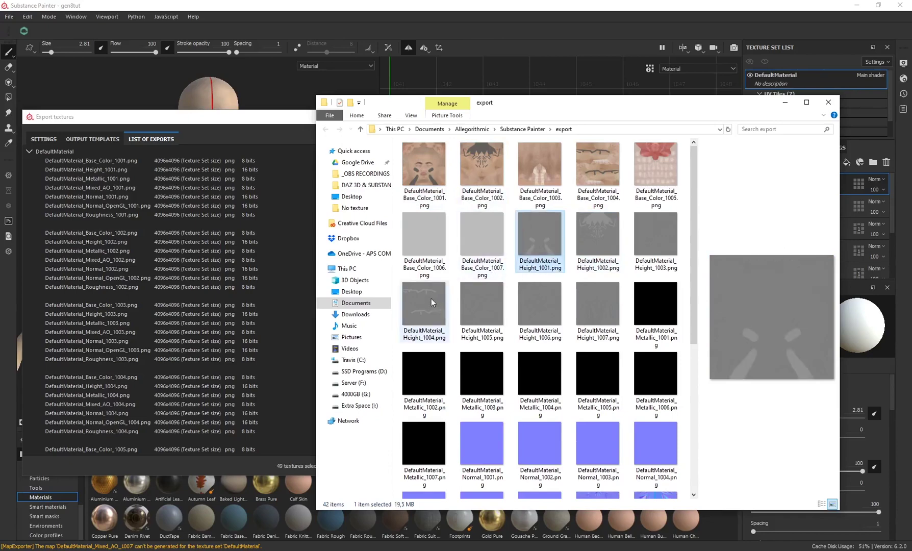
{"action": "left_click", "coordinate": [433, 302]}
{"action": "left_click", "coordinate": [486, 308]}
{"action": "left_click", "coordinate": [493, 391]}
- Preview the Normal_1006 and Normal_OpenGL 1001–1004 maps
{"action": "scroll", "coordinate": [494, 392], "scroll_direction": "down", "scroll_amount": 3}
{"action": "left_click", "coordinate": [492, 312]}
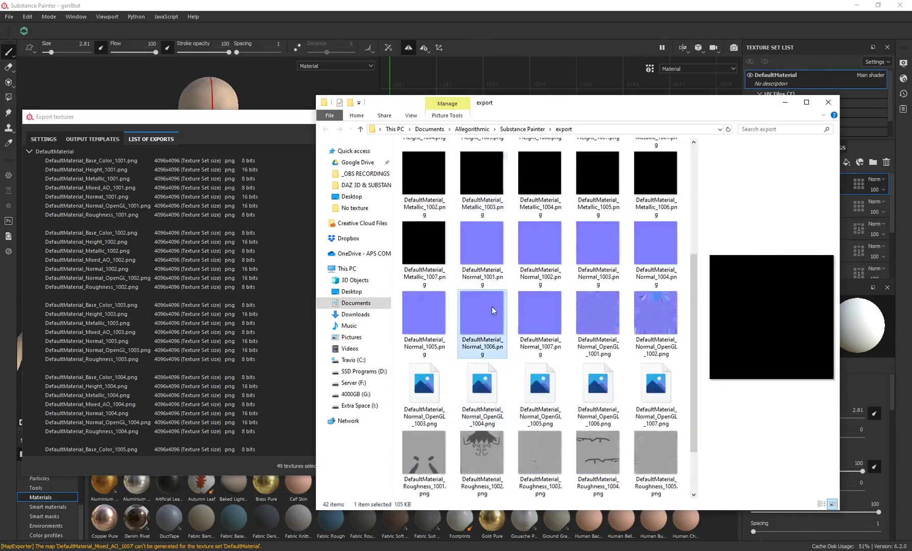
{"action": "left_click", "coordinate": [652, 313]}
{"action": "left_click", "coordinate": [587, 322]}
{"action": "left_click", "coordinate": [641, 331]}
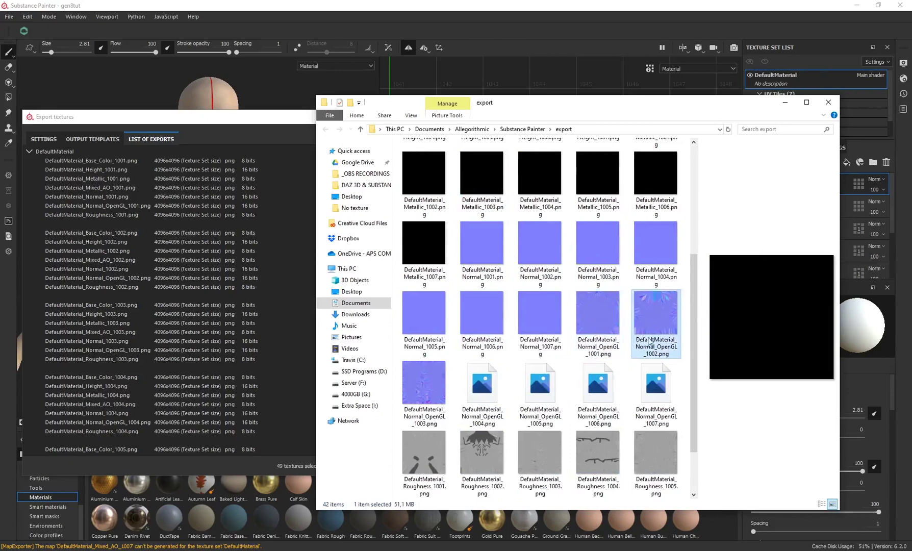
{"action": "left_click", "coordinate": [597, 317]}
{"action": "left_click", "coordinate": [648, 317]}
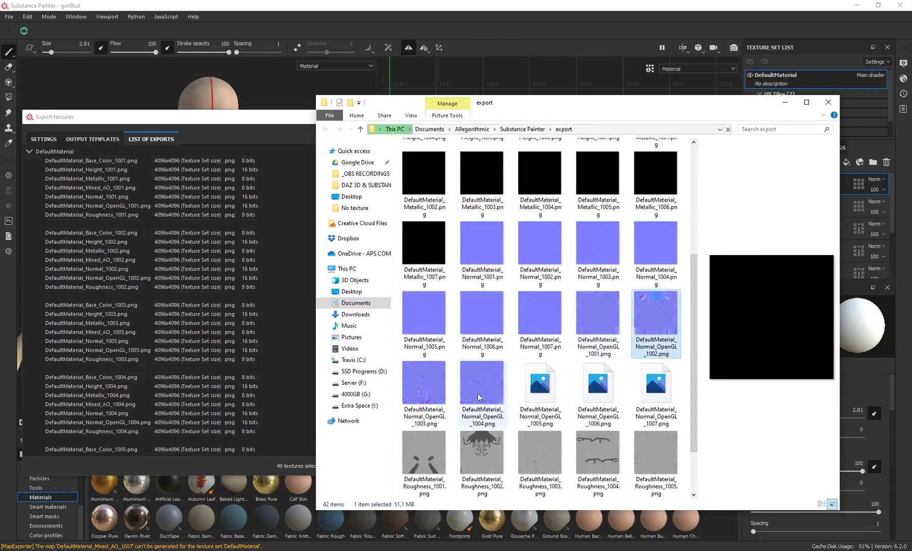
{"action": "left_click", "coordinate": [432, 391]}
{"action": "left_click", "coordinate": [490, 390]}
- Preview the Roughness 1002–1004 maps
{"action": "scroll", "coordinate": [493, 393], "scroll_direction": "down", "scroll_amount": 1}
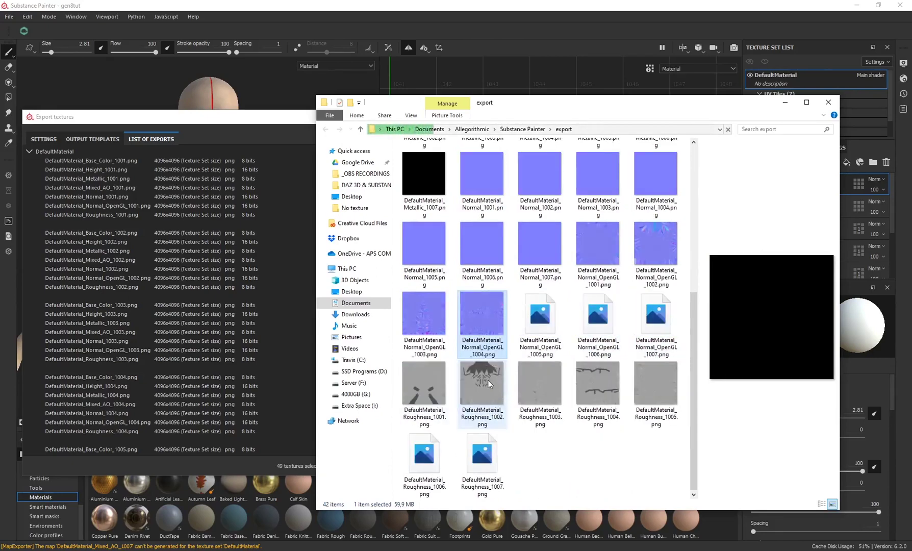
{"action": "left_click", "coordinate": [489, 386]}
{"action": "left_click", "coordinate": [554, 380]}
{"action": "left_click", "coordinate": [592, 385]}
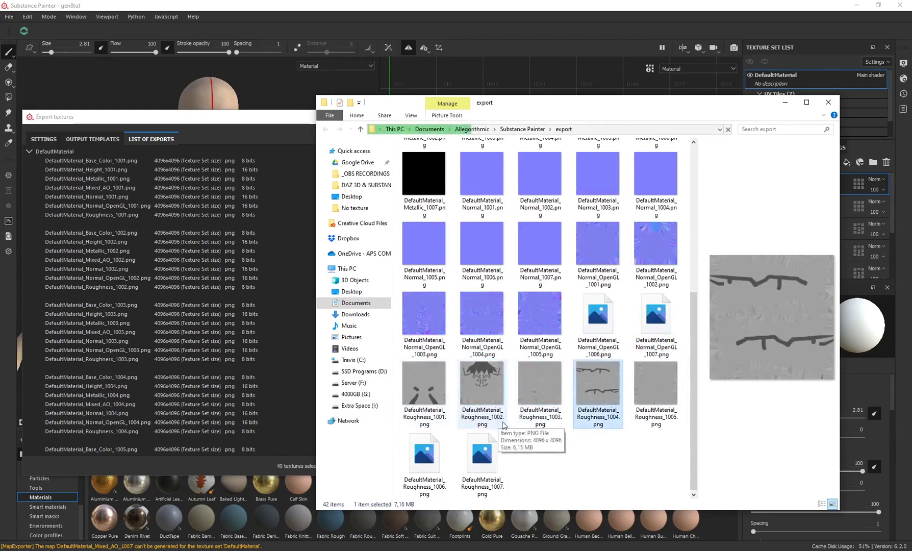
{"action": "left_click", "coordinate": [534, 401]}
{"action": "left_click", "coordinate": [596, 393]}
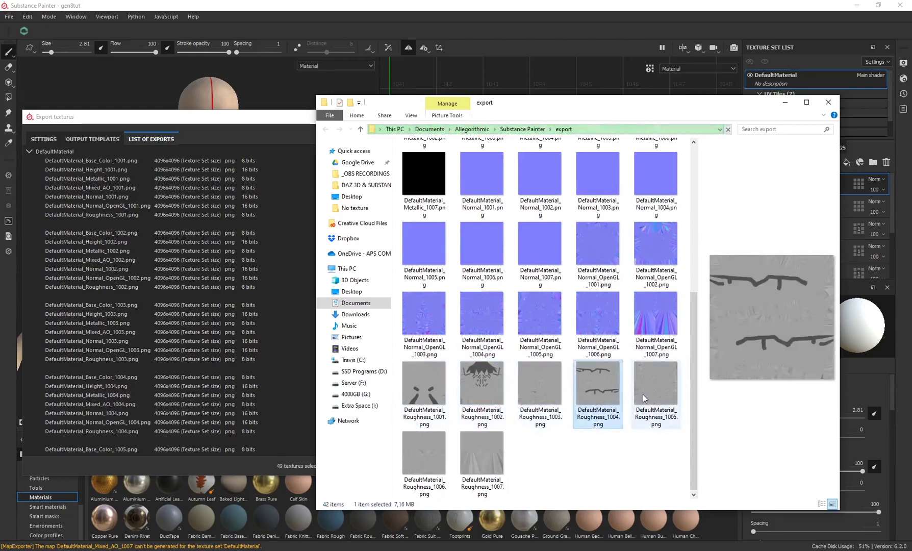
{"action": "scroll", "coordinate": [590, 421], "scroll_direction": "up", "scroll_amount": 5}
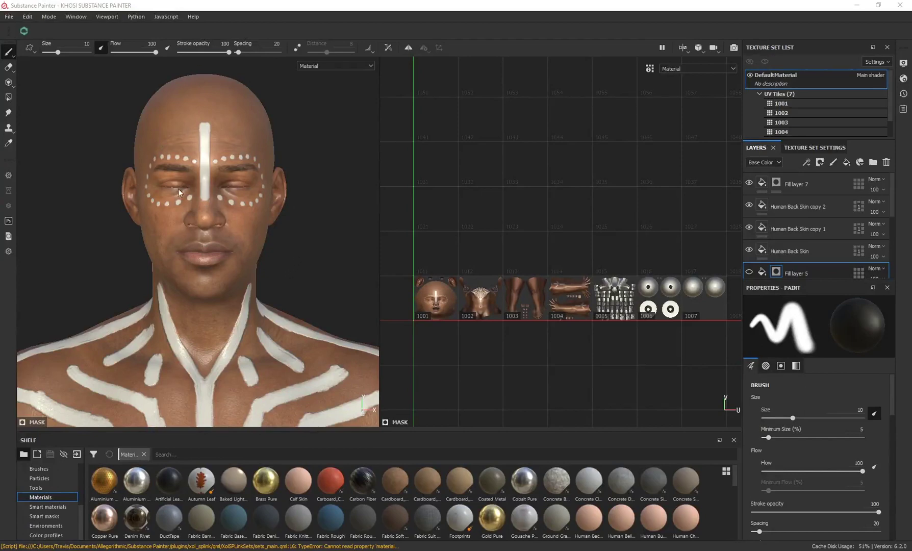
- Orbit the model to inspect the white markings on the head, neck and chest
{"action": "left_click_drag", "start_coordinate": [285, 261], "coordinate": [373, 301], "text": "alt"}
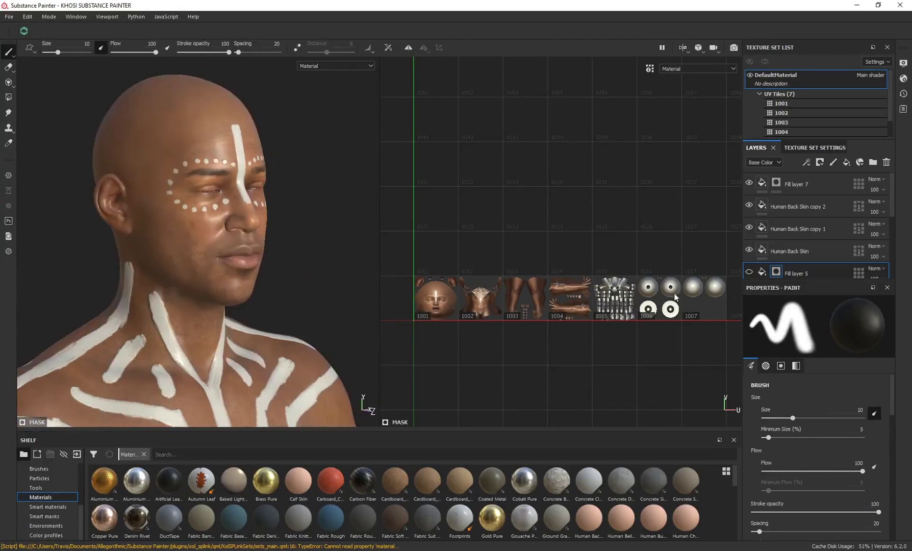
{"action": "middle_click_drag", "start_coordinate": [170, 273], "coordinate": [181, 172], "text": "alt"}
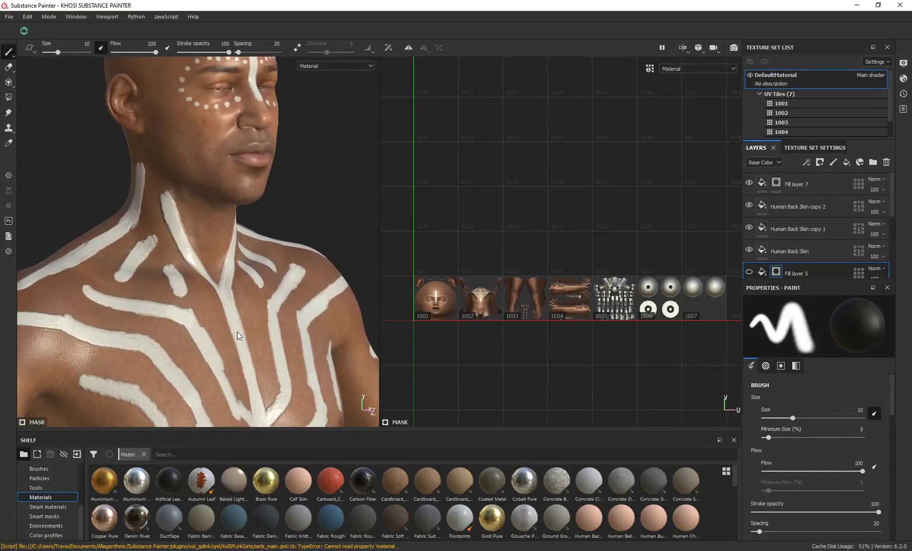
{"action": "left_click_drag", "start_coordinate": [221, 258], "coordinate": [170, 270], "text": "alt"}
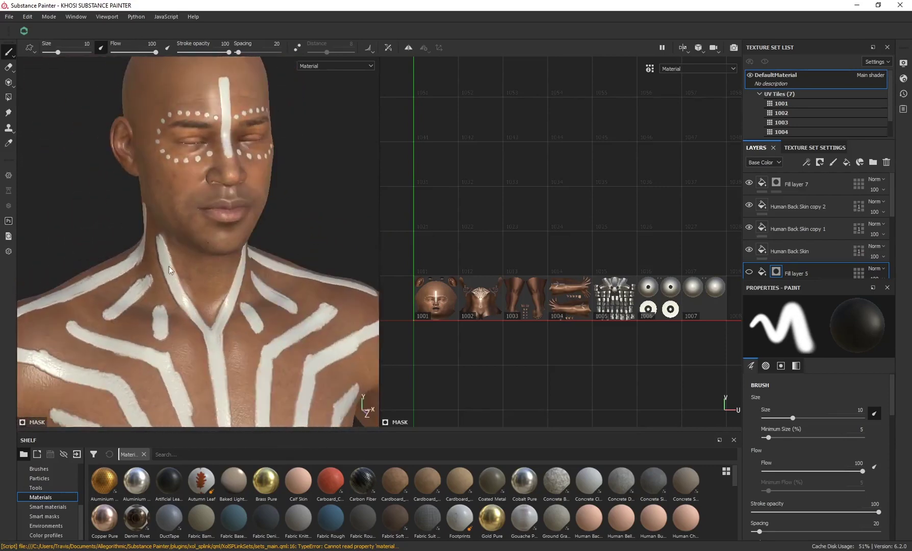
{"action": "left_click", "coordinate": [903, 63]}
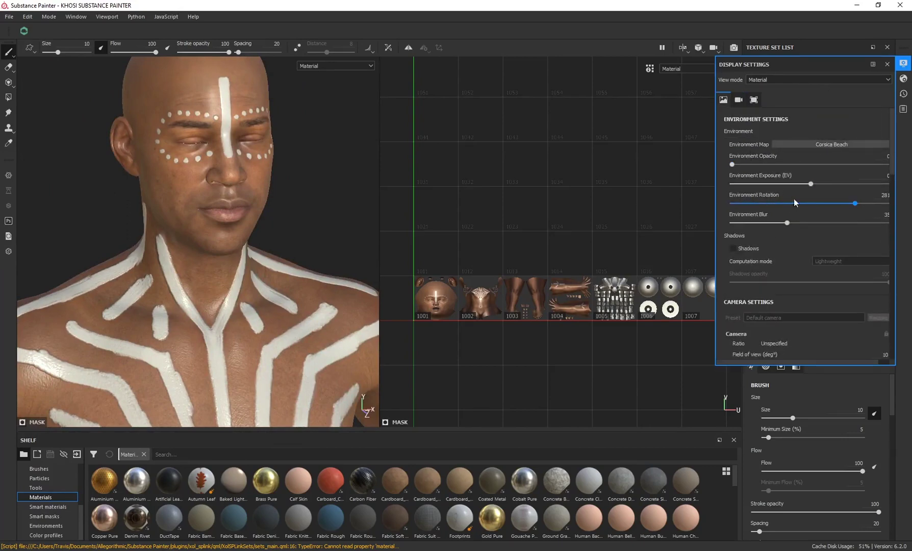
{"action": "scroll", "coordinate": [726, 257], "scroll_direction": "down", "scroll_amount": 3}
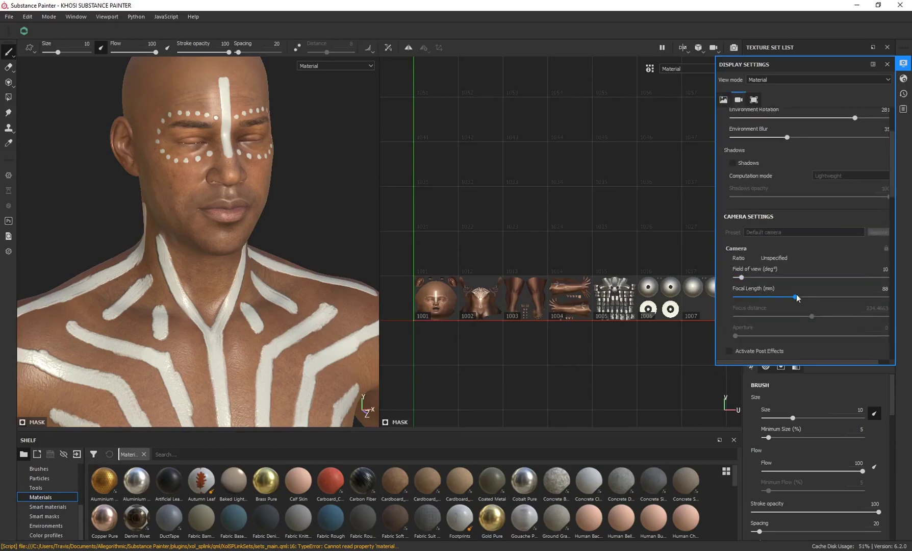
{"action": "left_click_drag", "start_coordinate": [316, 198], "coordinate": [290, 178], "text": "alt"}
{"action": "left_click", "coordinate": [903, 64]}
{"action": "scroll", "coordinate": [287, 268], "scroll_direction": "down", "scroll_amount": 2}
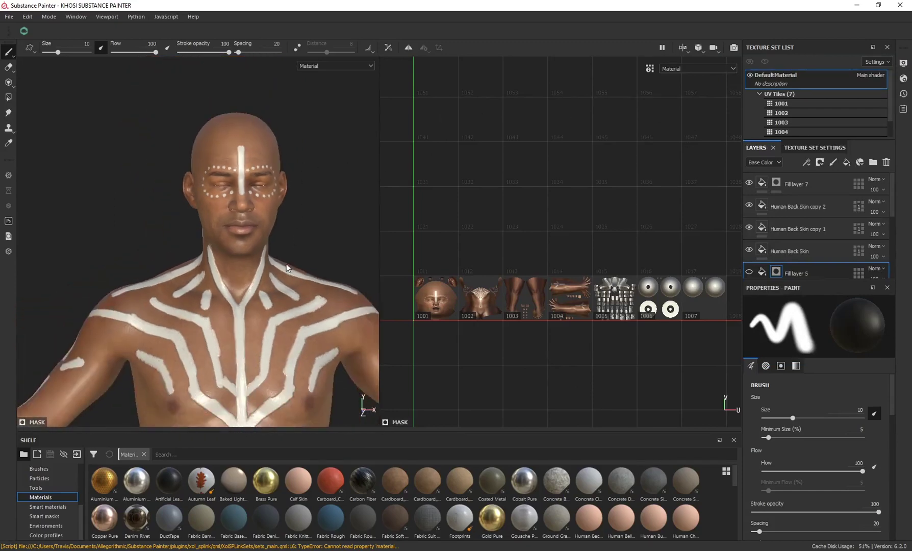
{"action": "left_click_drag", "start_coordinate": [151, 271], "coordinate": [181, 328], "text": "alt"}
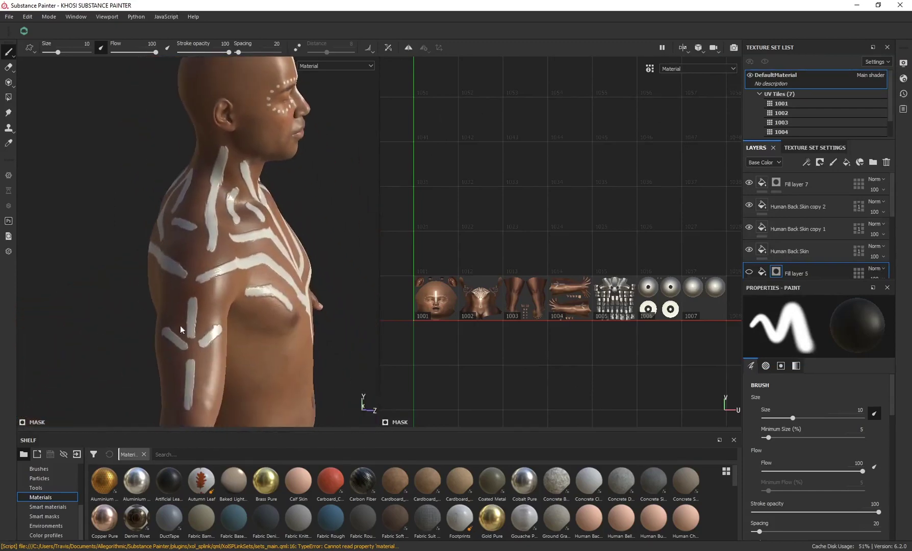
{"action": "left_click_drag", "start_coordinate": [224, 242], "coordinate": [132, 306], "text": "alt"}
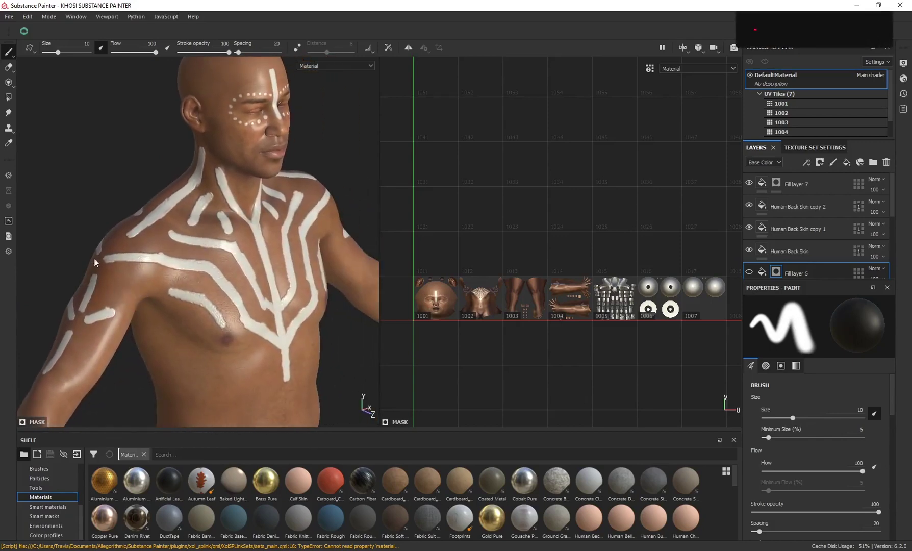
{"action": "left_click_drag", "start_coordinate": [97, 261], "coordinate": [178, 214], "text": "alt"}
{"action": "scroll", "coordinate": [197, 236], "scroll_direction": "up", "scroll_amount": 3}
{"action": "middle_click_drag", "start_coordinate": [178, 214], "coordinate": [205, 236], "text": "alt"}
{"action": "scroll", "coordinate": [205, 235], "scroll_direction": "up", "scroll_amount": 3}
{"action": "scroll", "coordinate": [205, 235], "scroll_direction": "down", "scroll_amount": 5}
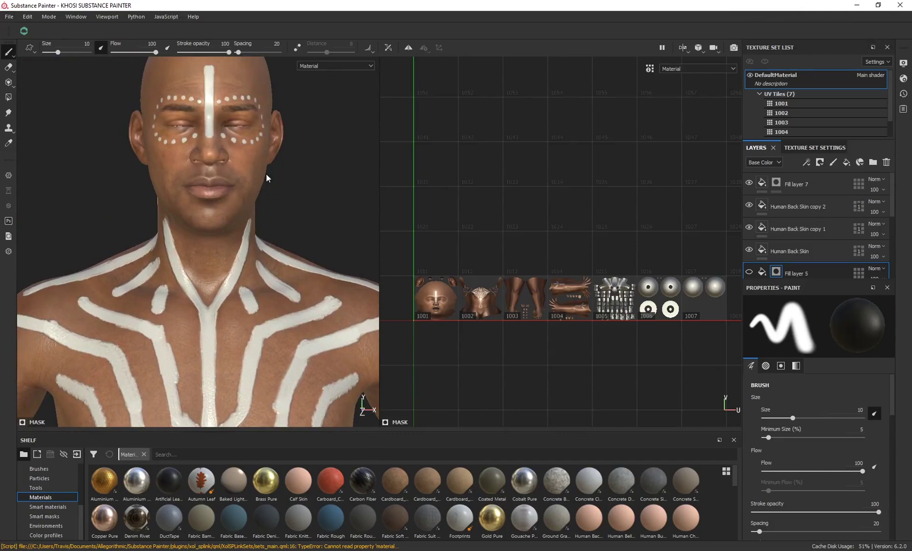
{"action": "middle_click_drag", "start_coordinate": [278, 200], "coordinate": [264, 224], "text": "alt"}
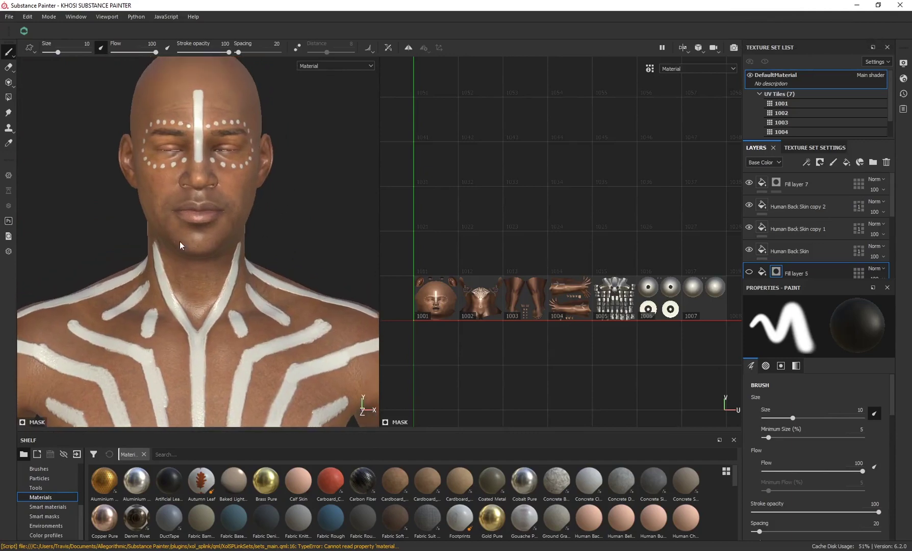
{"action": "mouse_move", "coordinate": [182, 246]}
{"action": "left_mouse_down", "text": "alt"}
{"action": "mouse_move", "coordinate": [224, 244]}
{"action": "mouse_move", "coordinate": [180, 240]}
{"action": "left_mouse_up", "text": "alt"}
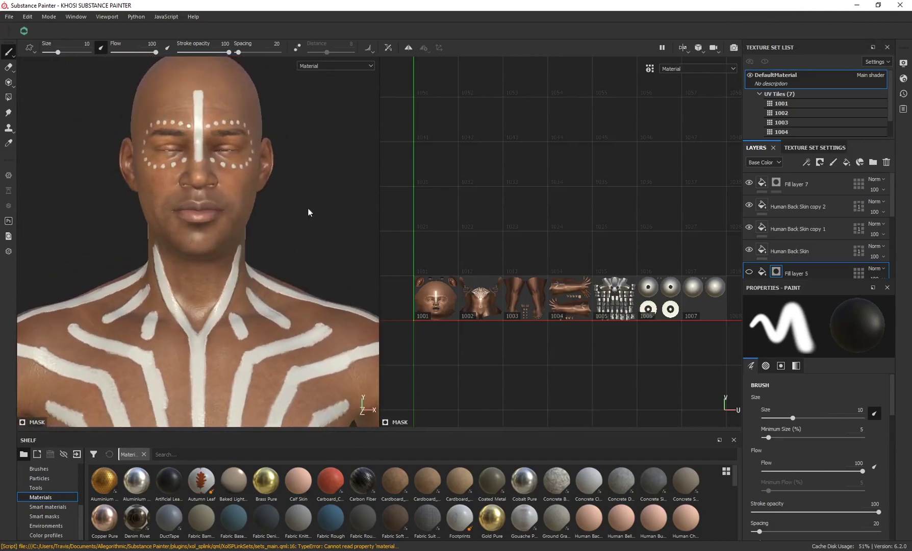